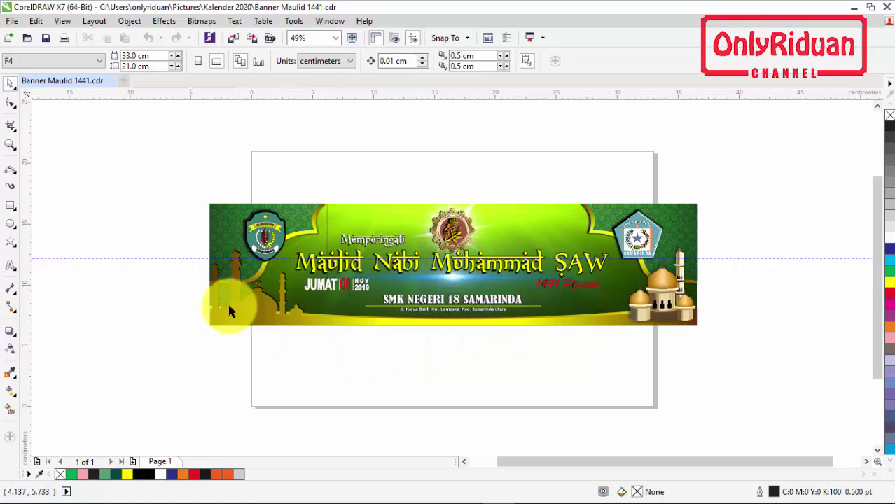
Create a new landscape F4 document, 33 × 21 cm, with centimeters as units, CMYK color mode and 300 dpi
{"action": "left_click", "coordinate": [11, 21]}
{"action": "left_click", "coordinate": [30, 34]}
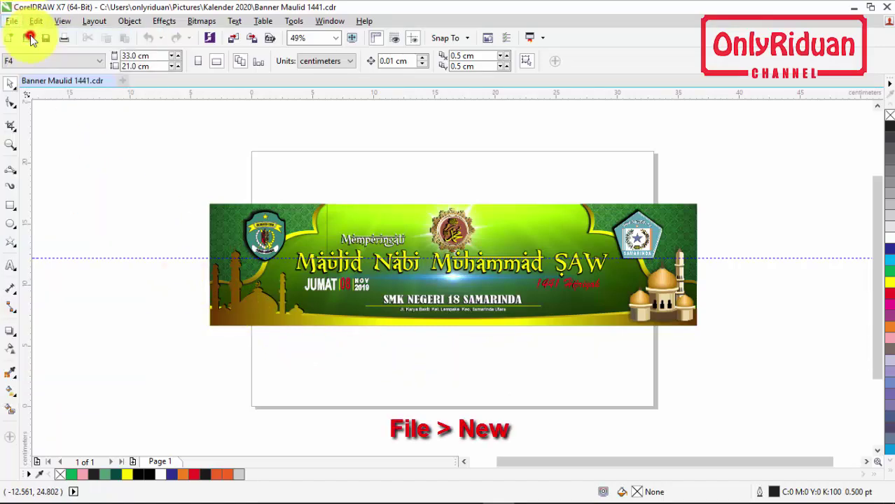
{"action": "left_click_drag", "start_coordinate": [420, 118], "coordinate": [456, 121]}
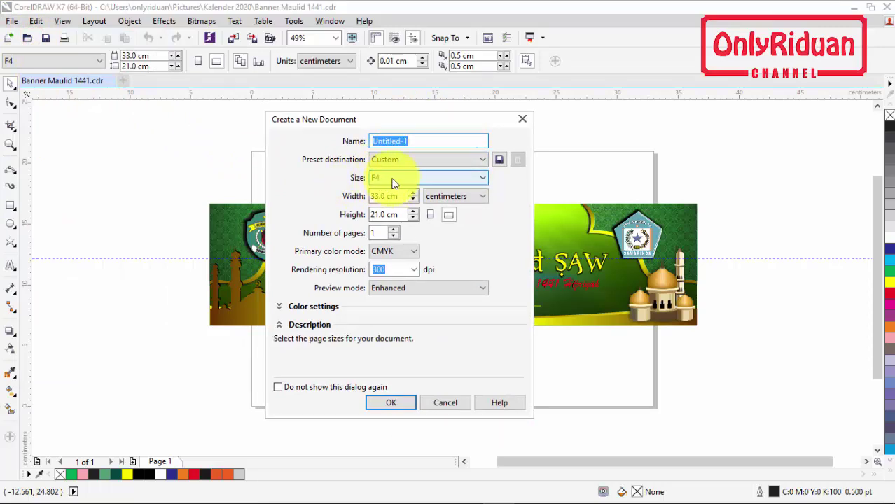
{"action": "left_click", "coordinate": [462, 197]}
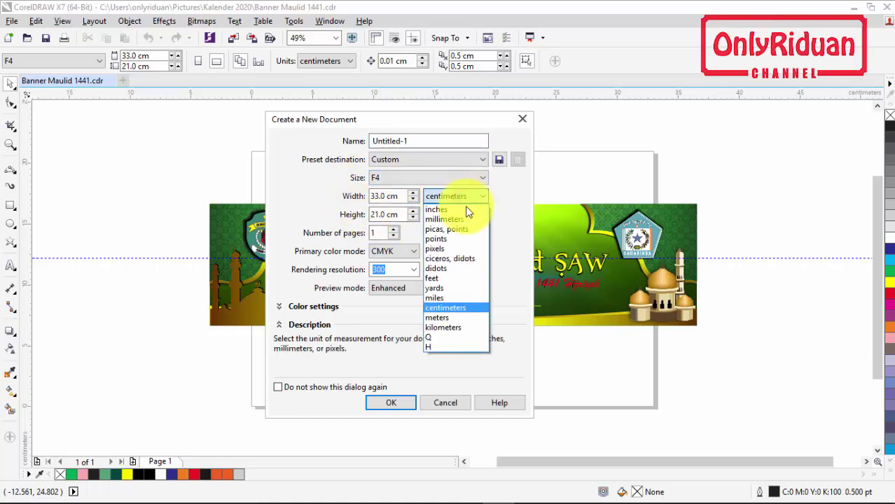
{"action": "left_click", "coordinate": [454, 308]}
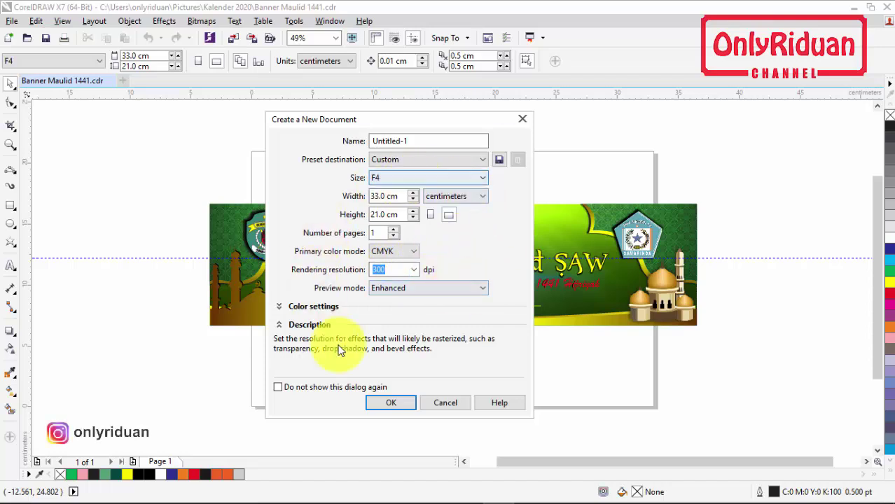
{"action": "left_click", "coordinate": [389, 403]}
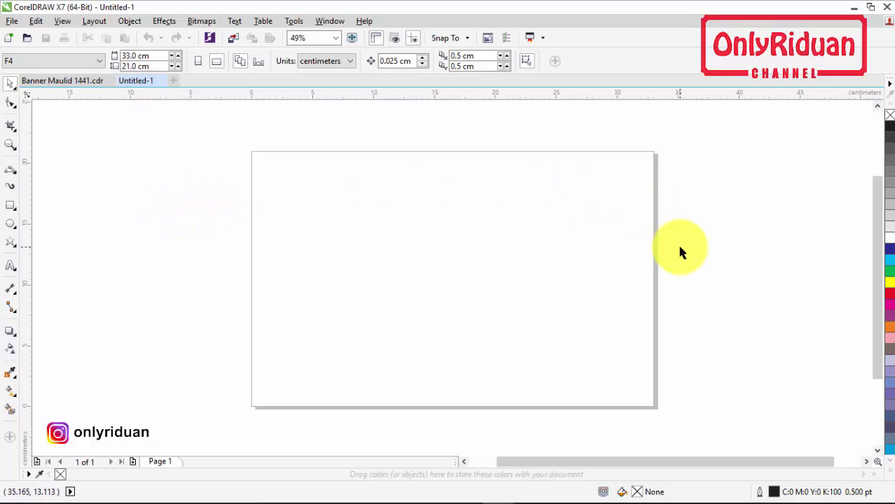
Draw a wide rectangle across the page and set its size to 40 cm wide and 10 cm high
{"action": "left_click", "coordinate": [10, 205]}
{"action": "left_click_drag", "start_coordinate": [230, 211], "coordinate": [688, 323]}
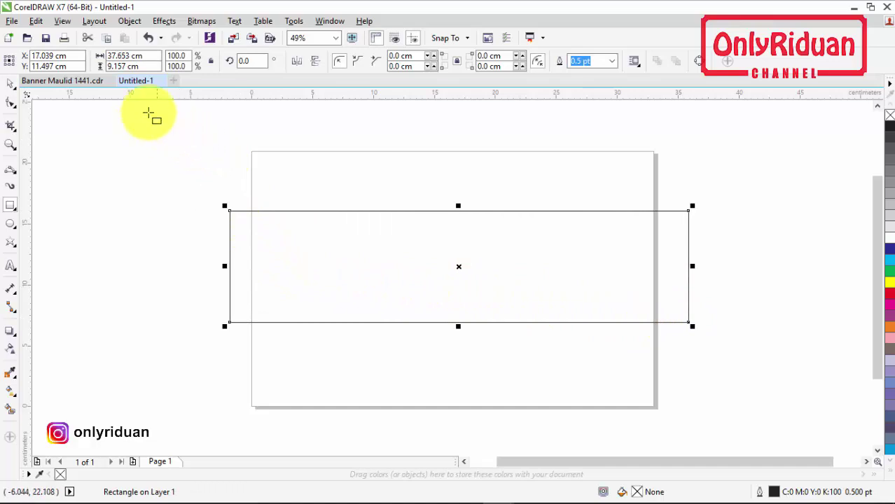
{"action": "left_click", "coordinate": [120, 55]}
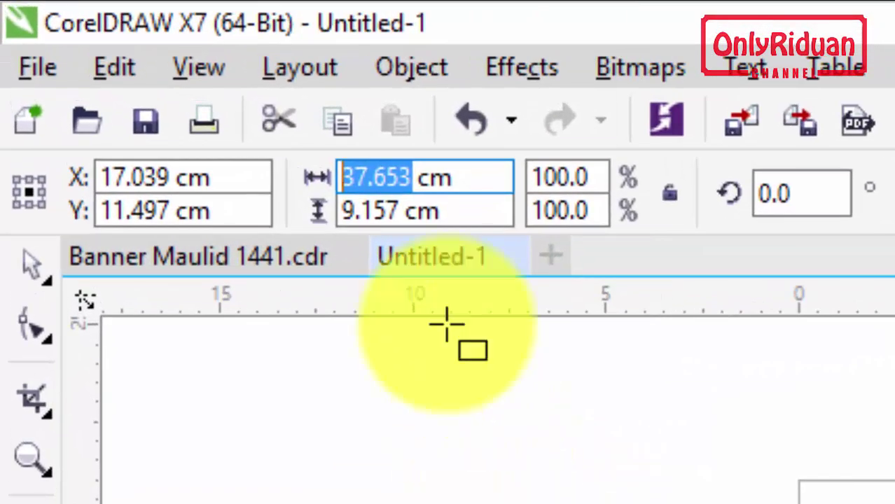
{"action": "double_click", "coordinate": [406, 175]}
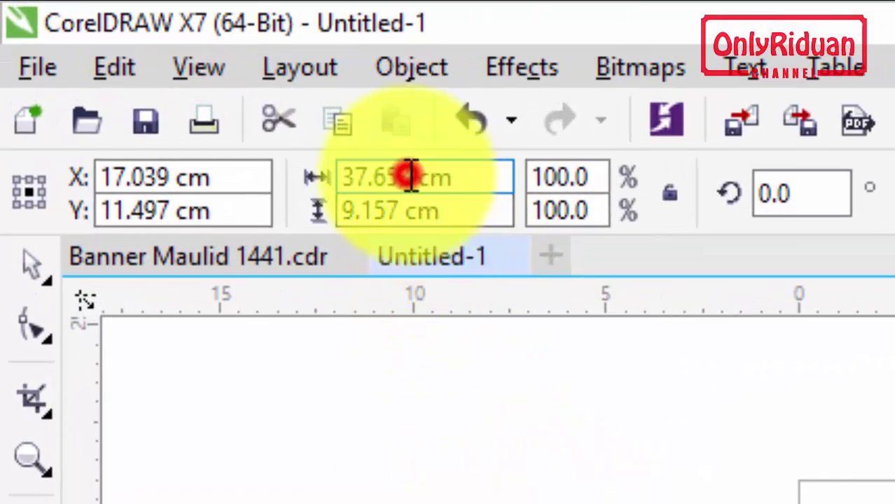
{"action": "type", "text": "40"}
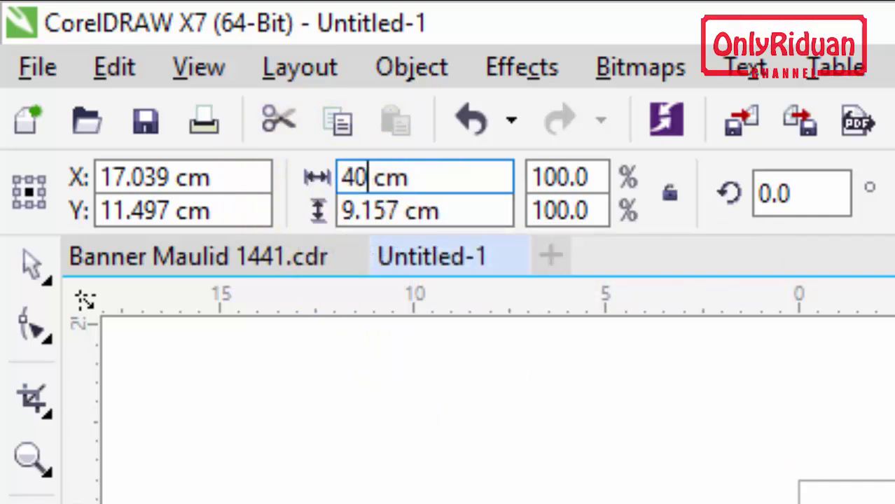
{"action": "left_click_drag", "start_coordinate": [400, 203], "coordinate": [265, 201]}
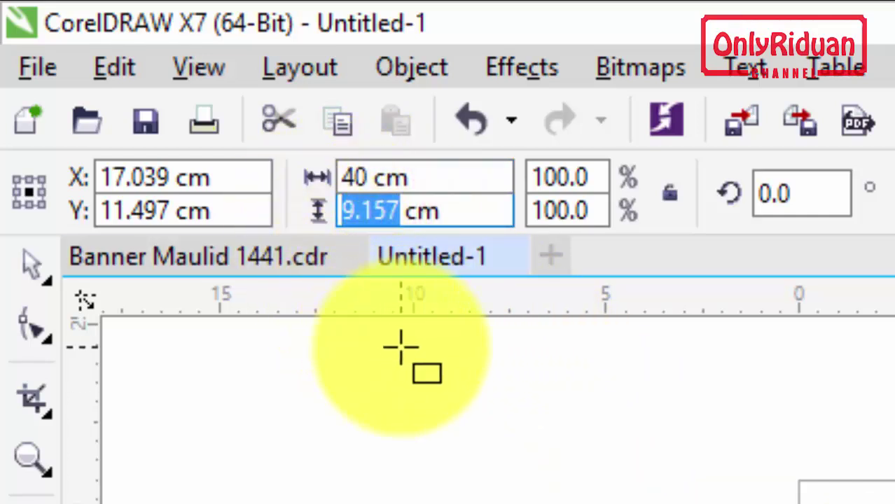
{"action": "type", "text": "10"}
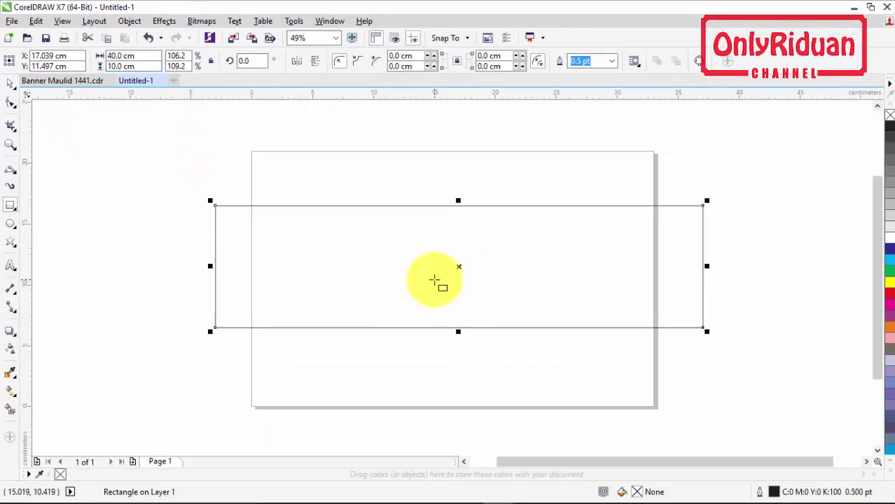
Center the 40 × 10 cm rectangle on the page and deselect it
{"action": "key", "text": "p"}
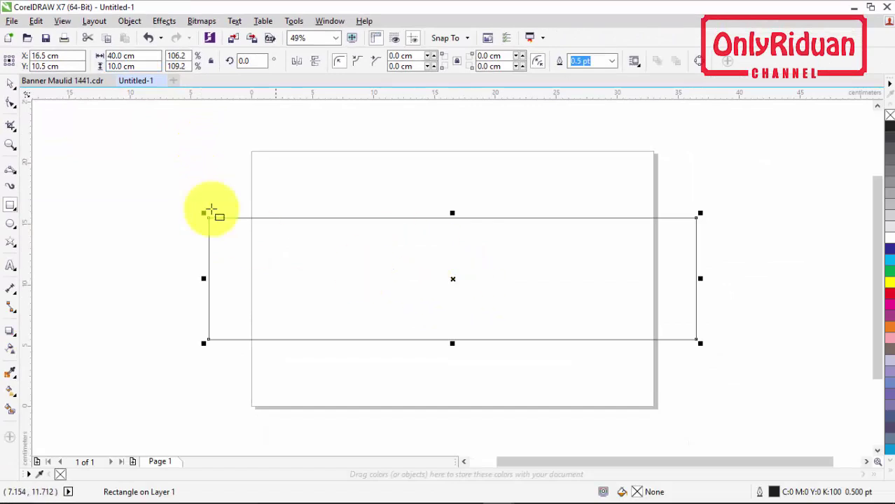
{"action": "left_click", "coordinate": [17, 87]}
{"action": "left_click", "coordinate": [320, 182]}
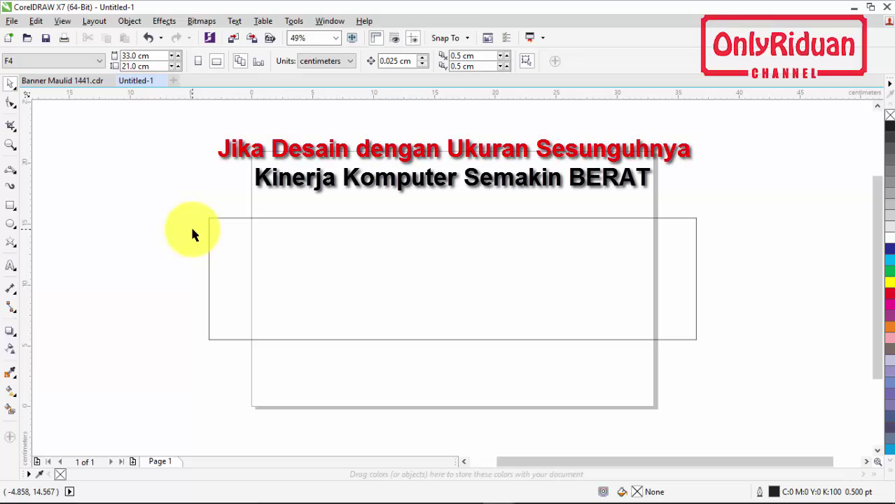
{"action": "left_click", "coordinate": [213, 236]}
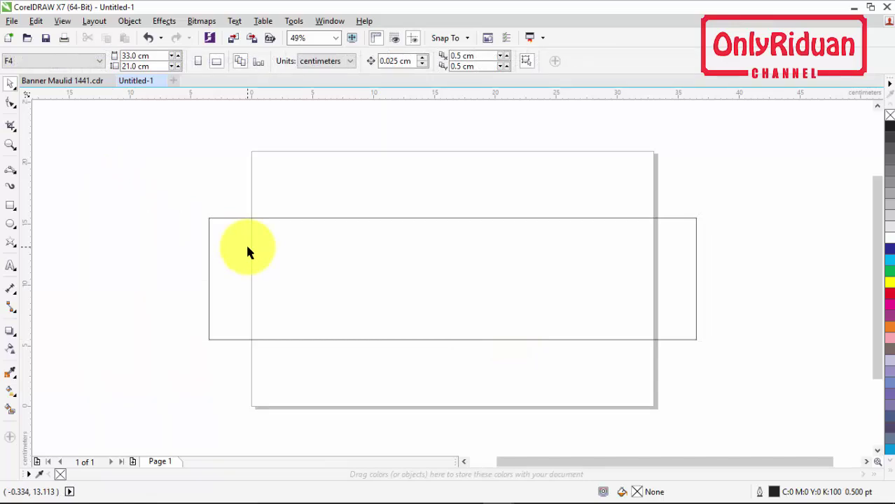
After checking the design in Banner Maulid 1441.cdr, draw two connected 3-Point Curve arcs from the rectangle's top edge, spanning about 5 × 5.6 cm
{"action": "left_click", "coordinate": [77, 81]}
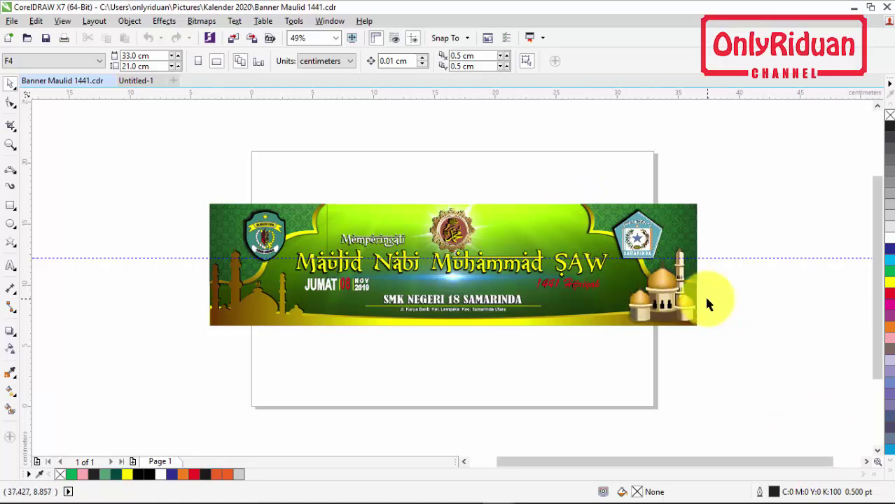
{"action": "left_click", "coordinate": [135, 81]}
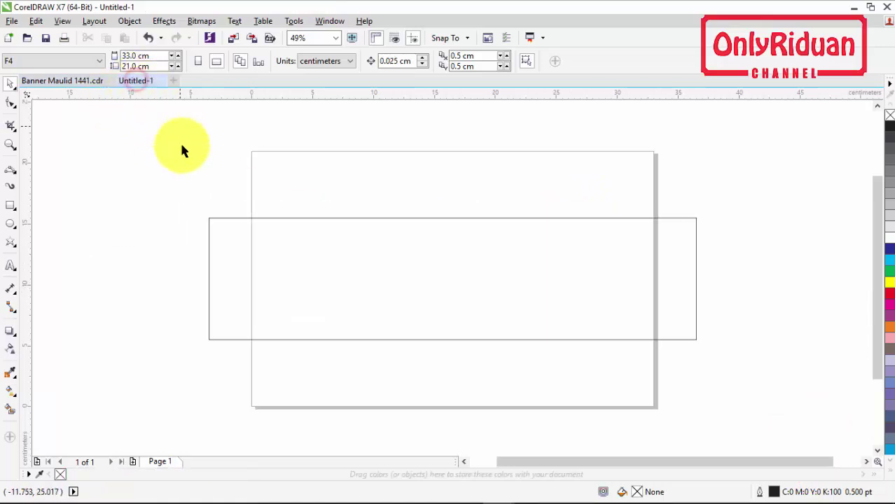
{"action": "left_click", "coordinate": [10, 172]}
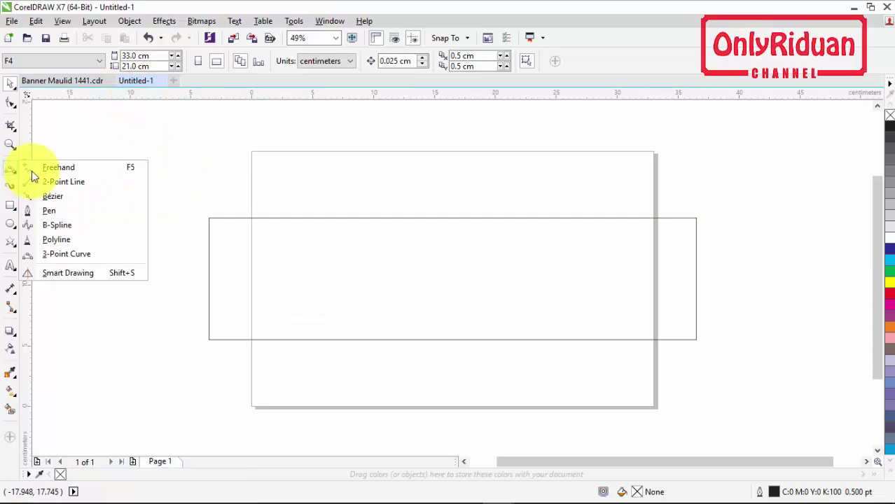
{"action": "left_click", "coordinate": [70, 254]}
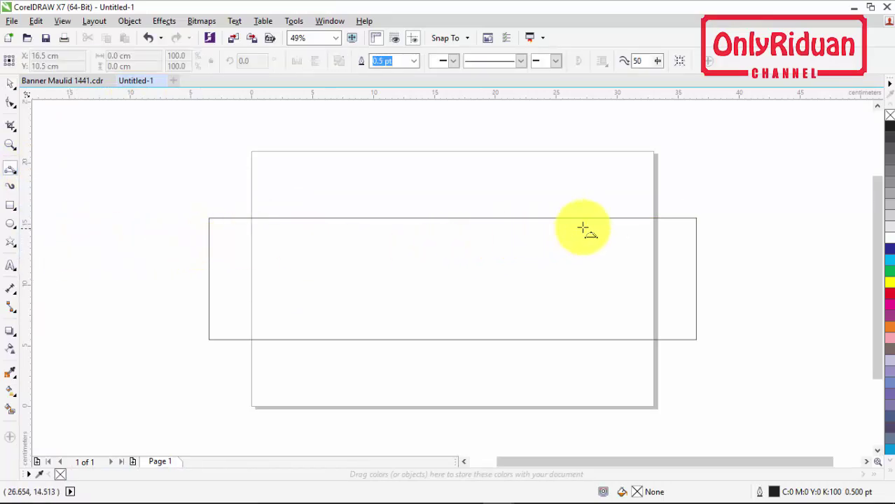
{"action": "left_click_drag", "start_coordinate": [572, 219], "coordinate": [581, 258]}
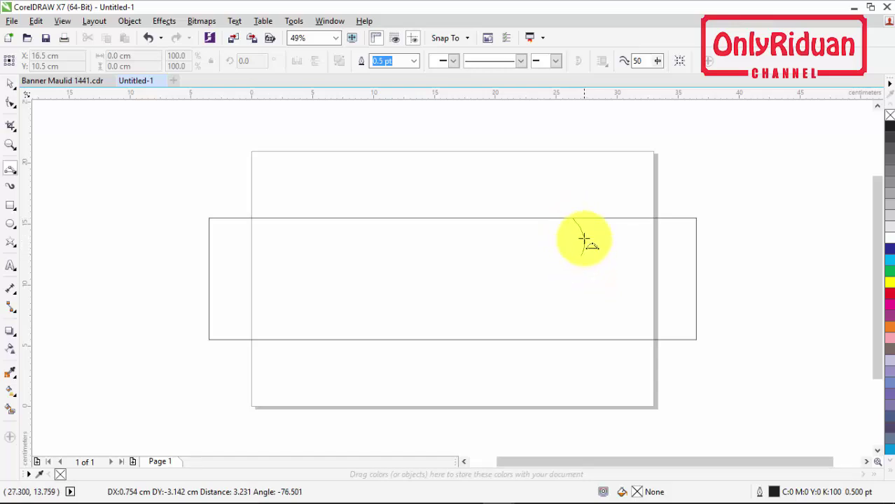
{"action": "left_click", "coordinate": [584, 232]}
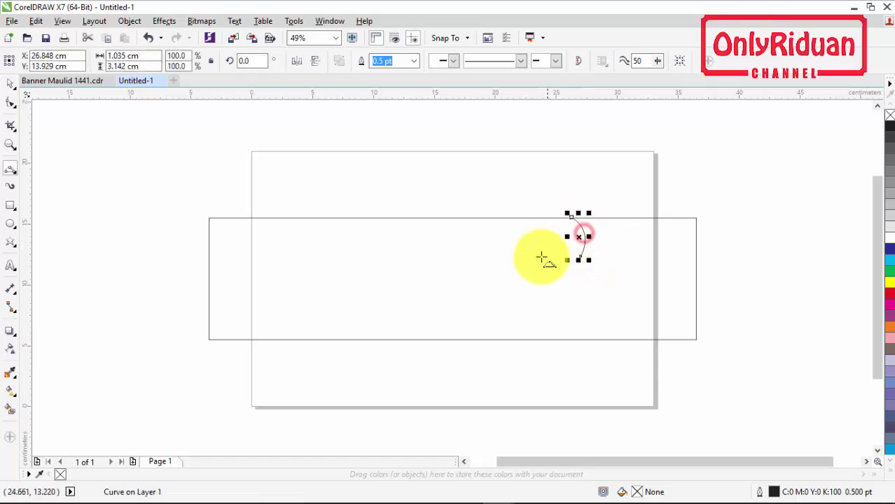
{"action": "left_click", "coordinate": [581, 255]}
{"action": "left_click_drag", "start_coordinate": [594, 263], "coordinate": [633, 286]}
{"action": "left_click_drag", "start_coordinate": [633, 285], "coordinate": [618, 268]}
Extend the curve with two more 3-Point Curve segments ending on the rectangle's right edge, making it about 10.2 × 6.8 cm overall
{"action": "scroll", "coordinate": [643, 295], "scroll_direction": "up", "scroll_amount": 3}
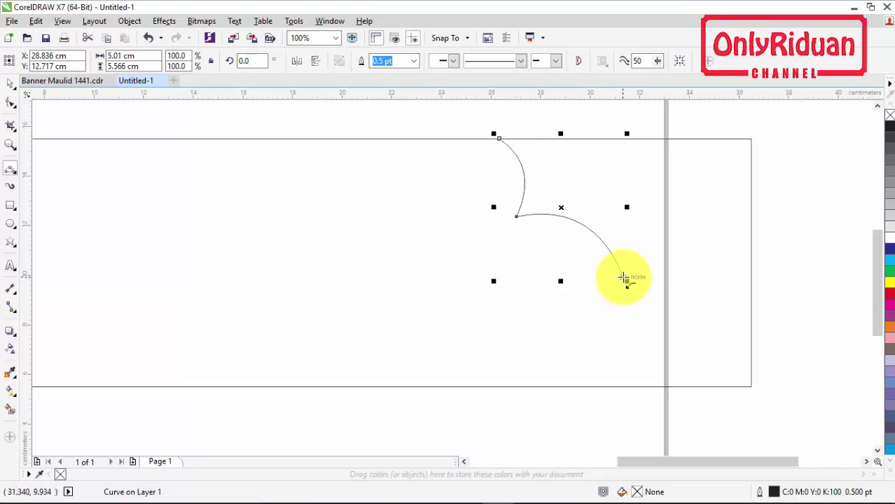
{"action": "left_click", "coordinate": [623, 278]}
{"action": "left_click_drag", "start_coordinate": [680, 303], "coordinate": [637, 297]}
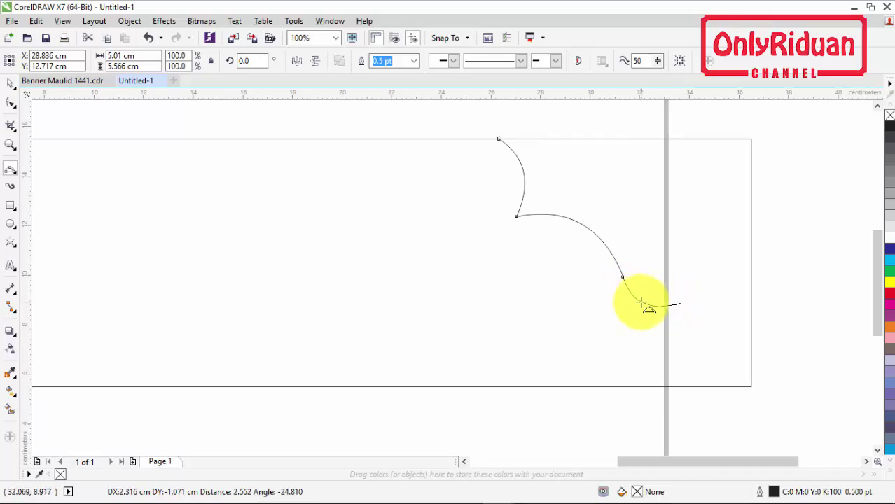
{"action": "left_click_drag", "start_coordinate": [641, 302], "coordinate": [640, 303]}
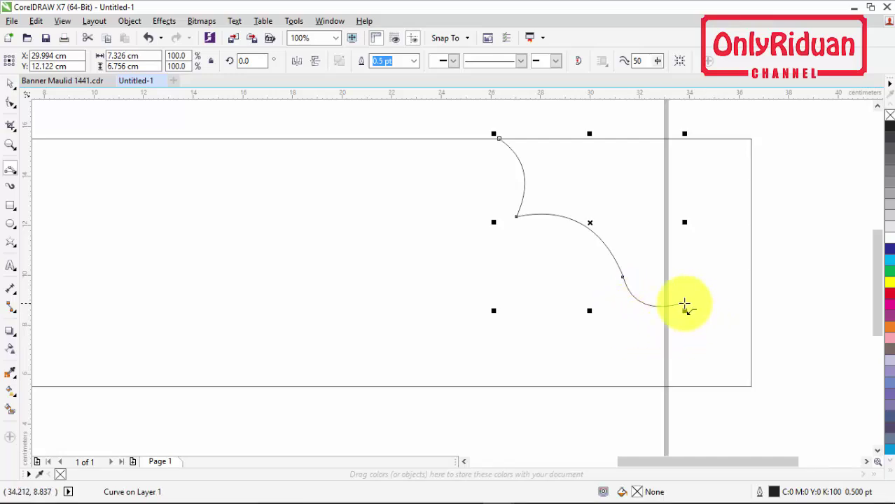
{"action": "left_click", "coordinate": [681, 302]}
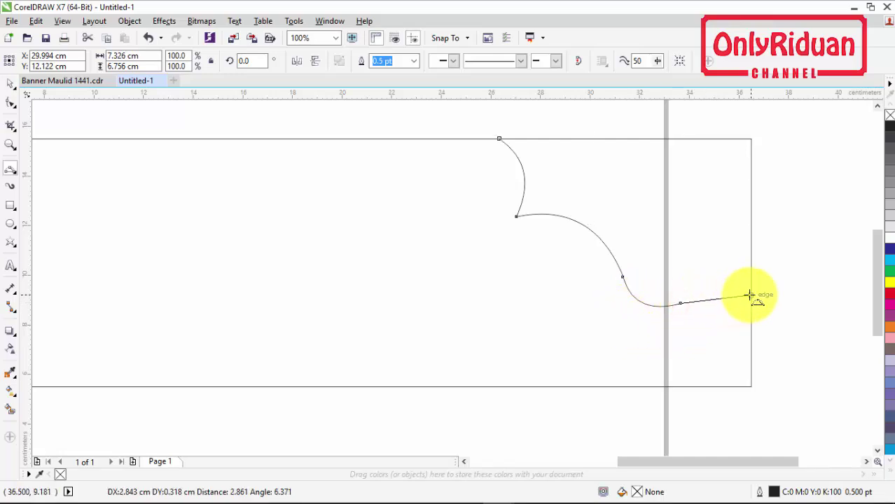
{"action": "left_click_drag", "start_coordinate": [749, 295], "coordinate": [713, 292]}
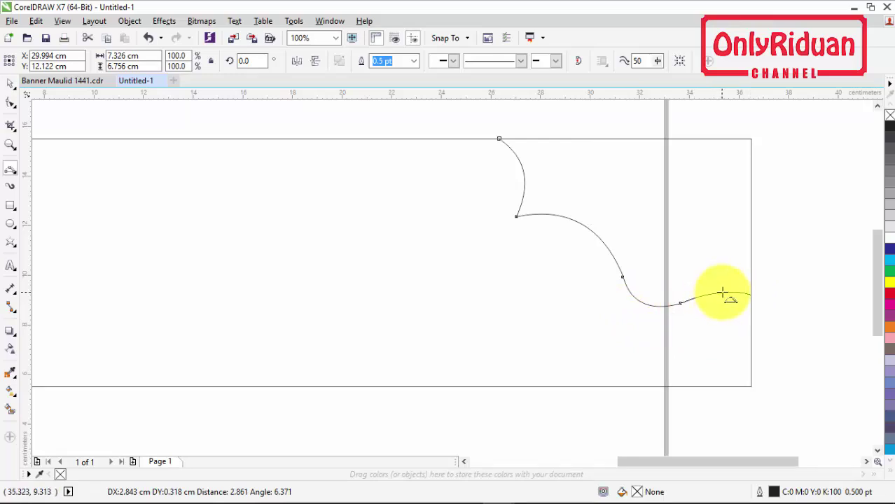
{"action": "left_click_drag", "start_coordinate": [724, 292], "coordinate": [722, 294]}
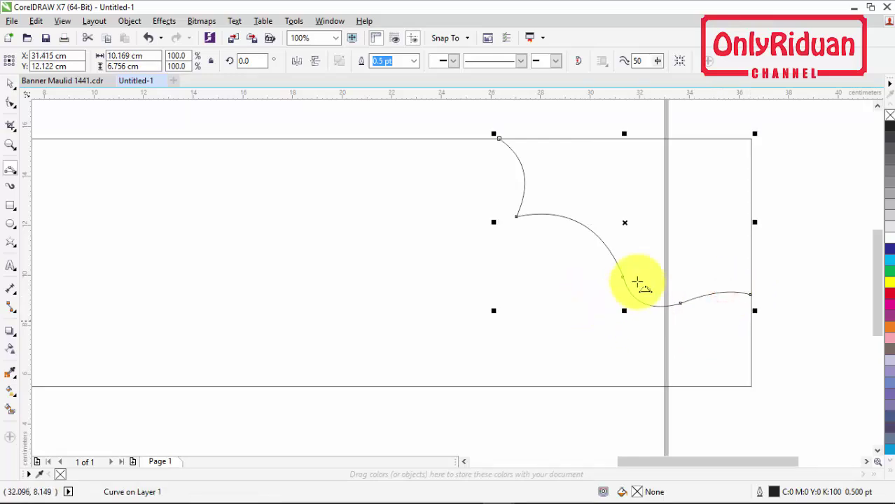
{"action": "scroll", "coordinate": [635, 244], "scroll_direction": "down", "scroll_amount": 1}
{"action": "scroll", "coordinate": [614, 226], "scroll_direction": "up", "scroll_amount": 1}
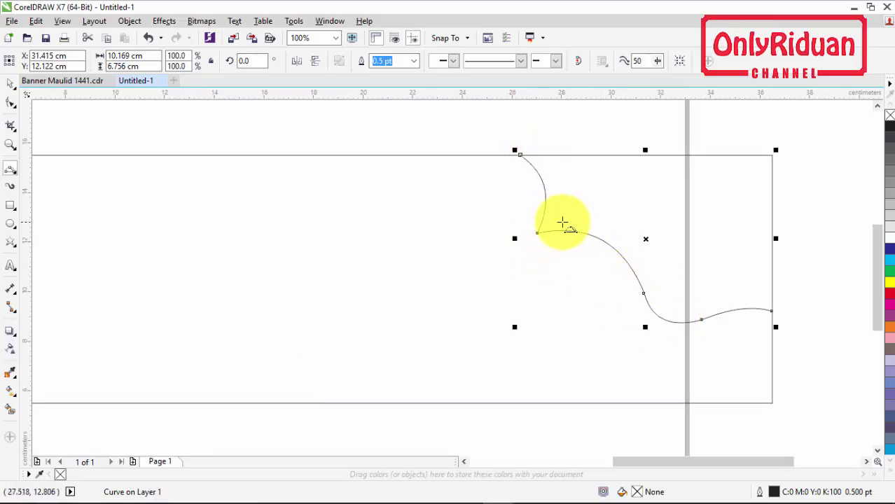
{"action": "left_click", "coordinate": [10, 84]}
{"action": "left_click_drag", "start_coordinate": [649, 238], "coordinate": [564, 288]}
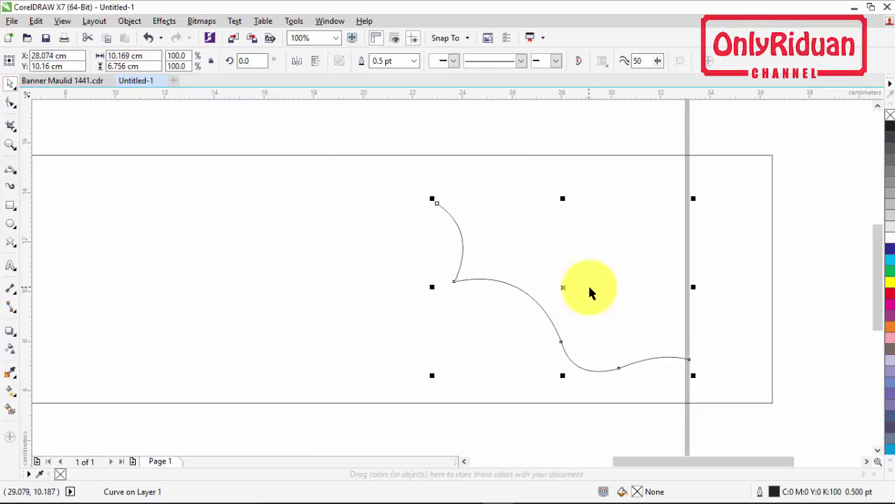
{"action": "key", "text": "ctrl+z"}
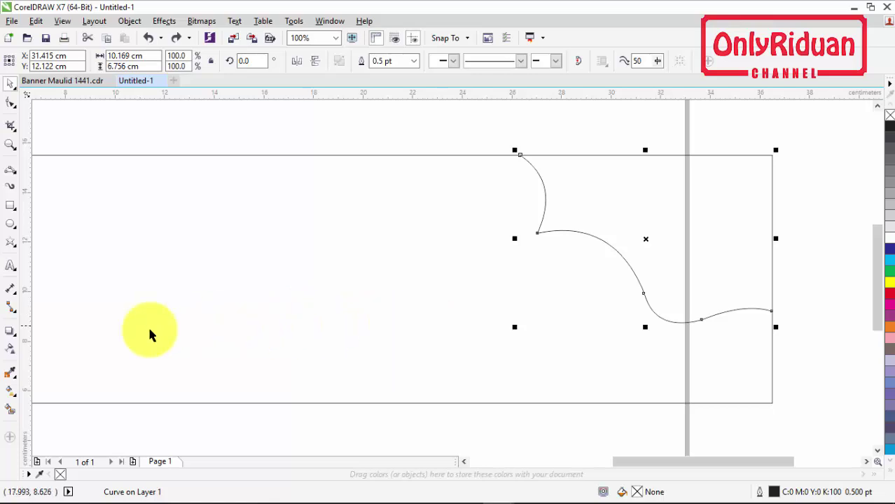
Use Smart Fill to fill the area enclosed by the curve and the rectangle's upper-right corner with green #339966
{"action": "left_click", "coordinate": [10, 411]}
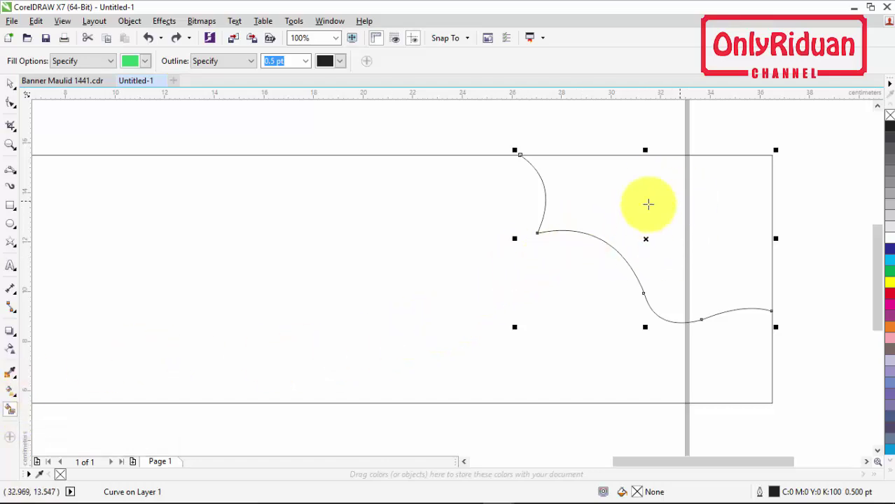
{"action": "left_click", "coordinate": [144, 62]}
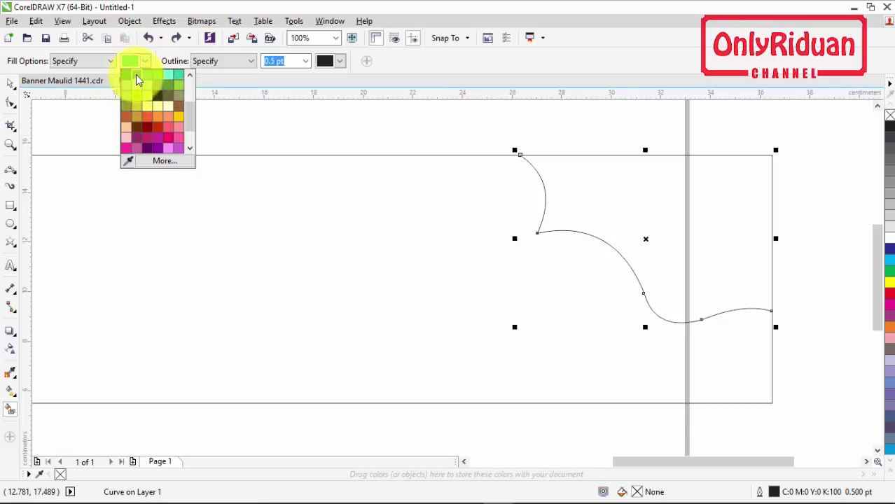
{"action": "left_click", "coordinate": [133, 74]}
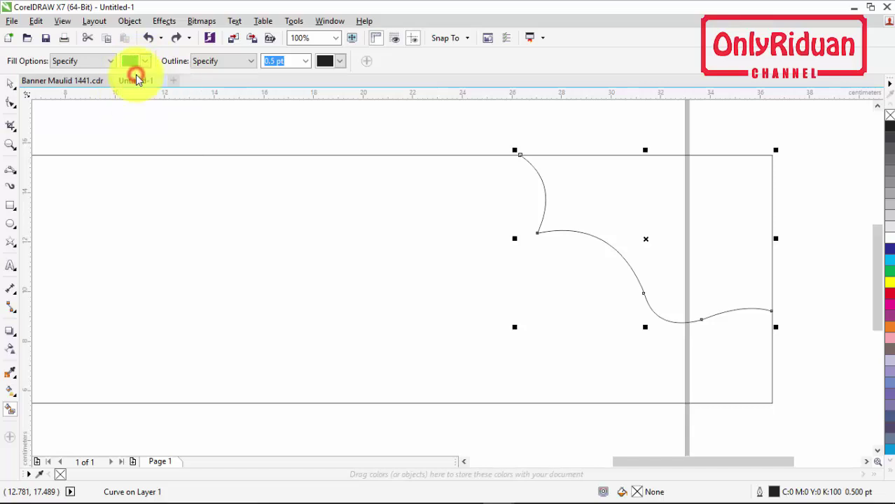
{"action": "left_click", "coordinate": [673, 211]}
{"action": "scroll", "coordinate": [673, 211], "scroll_direction": "down", "scroll_amount": 2}
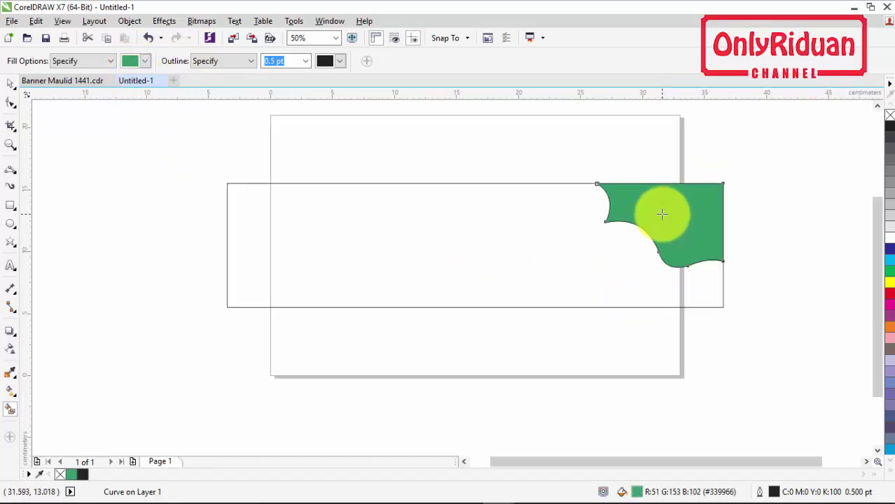
Move the green filled corner shape about 9 cm to the right, off the curve outline
{"action": "left_click", "coordinate": [11, 83]}
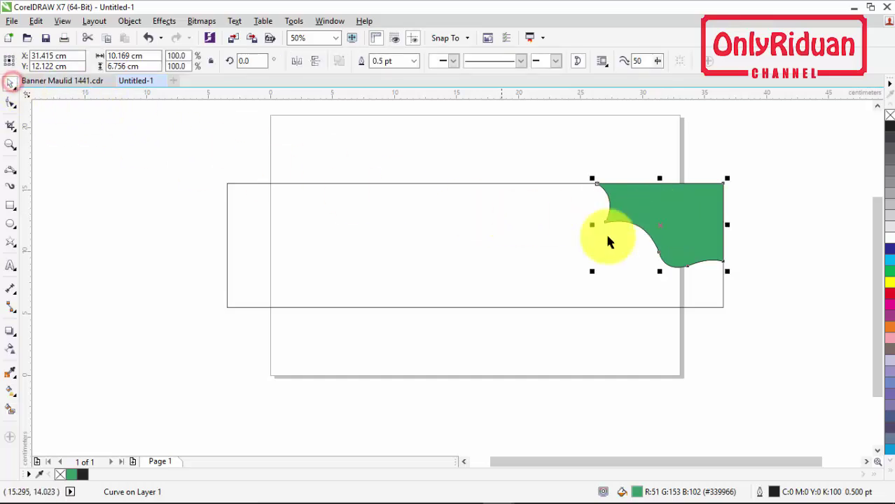
{"action": "left_click_drag", "start_coordinate": [697, 222], "coordinate": [804, 208]}
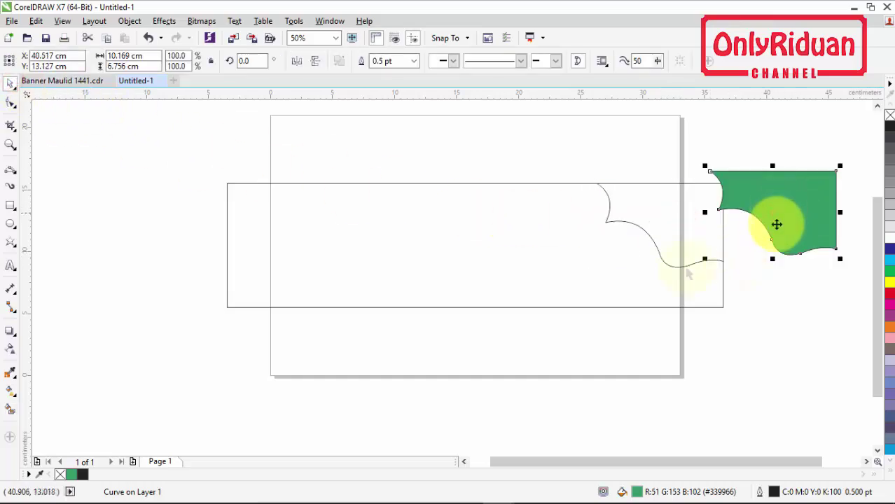
Delete the leftover curve outline from the base rectangle and select the green corner shape
{"action": "left_click", "coordinate": [645, 231]}
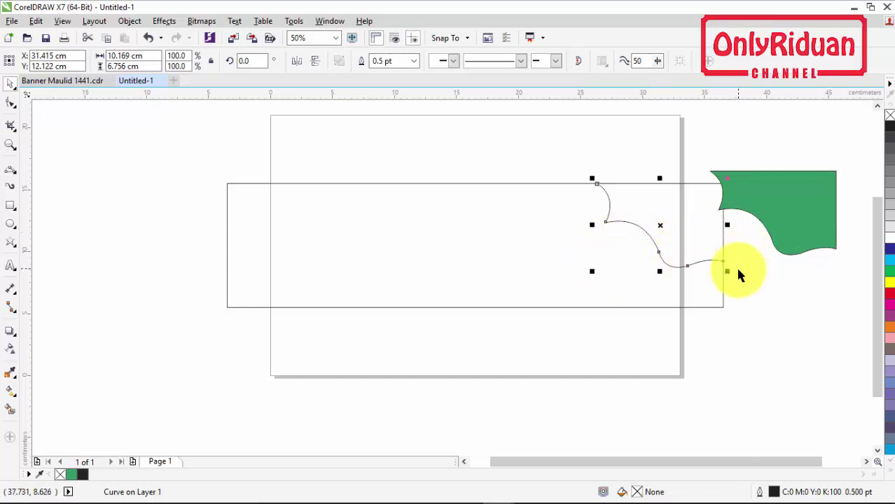
{"action": "key", "text": "Delete"}
{"action": "key", "text": "Tab"}
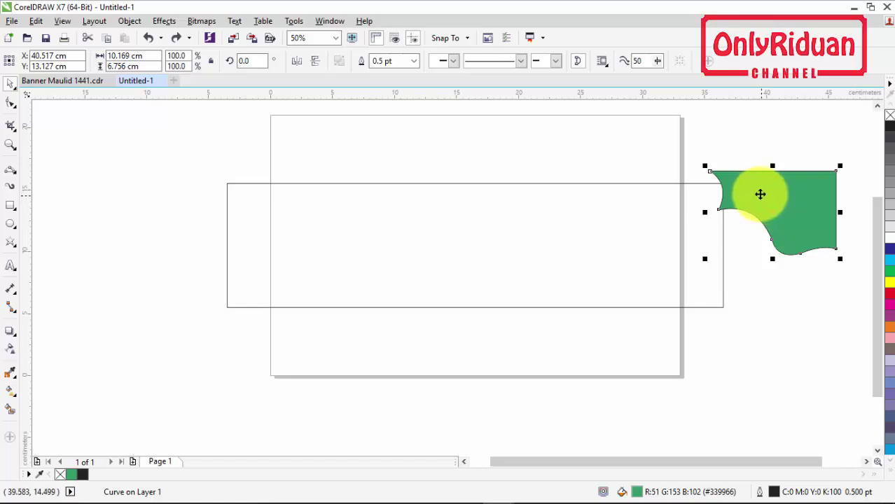
Reshape the green shape by moving its upper-left node outward, widening the shape to about 10.9 cm
{"action": "left_click_drag", "start_coordinate": [785, 183], "coordinate": [802, 185]}
{"action": "scroll", "coordinate": [802, 184], "scroll_direction": "up", "scroll_amount": 2}
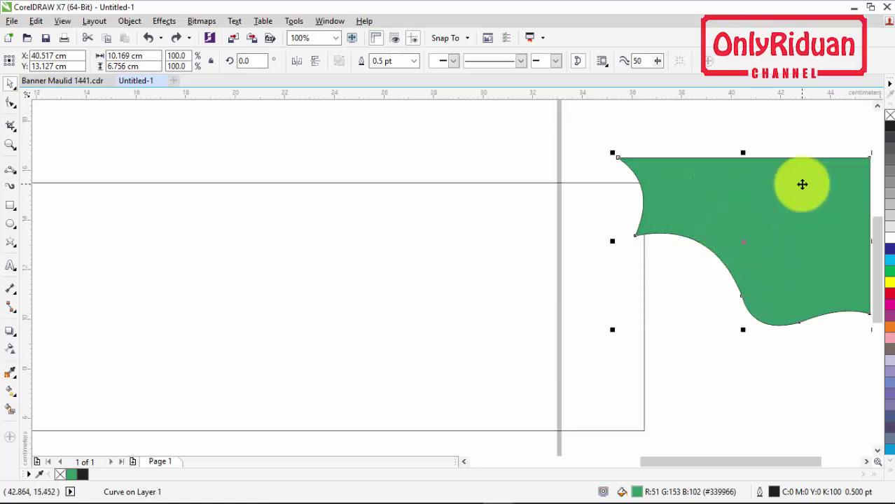
{"action": "left_click", "coordinate": [869, 463]}
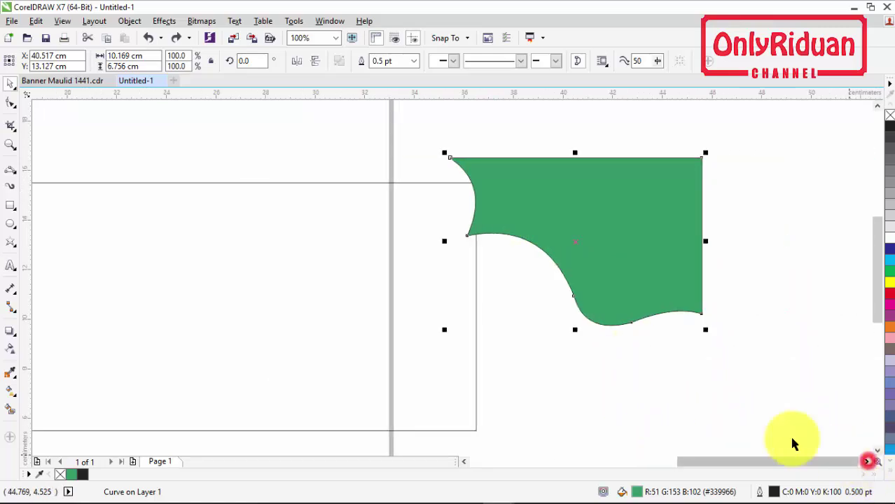
{"action": "left_click", "coordinate": [10, 103]}
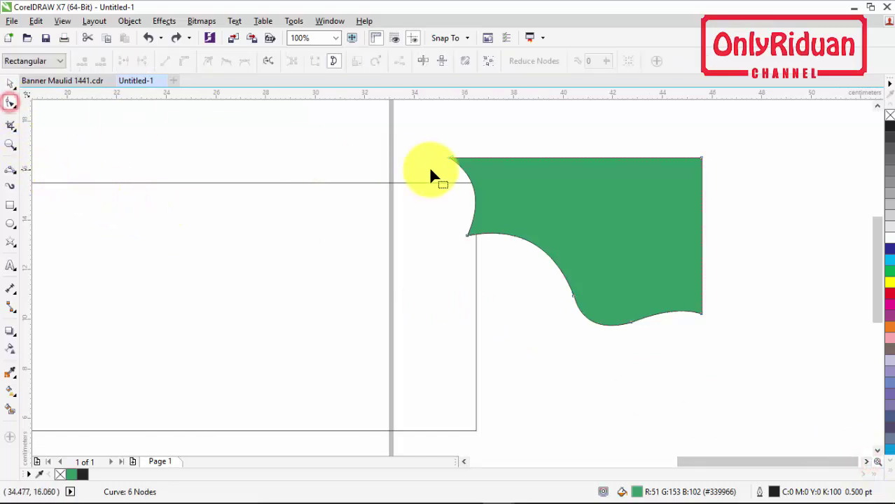
{"action": "mouse_move", "coordinate": [452, 158]}
{"action": "left_mouse_down"}
{"action": "mouse_move", "coordinate": [431, 158]}
{"action": "mouse_move", "coordinate": [458, 166]}
{"action": "left_mouse_up"}
{"action": "scroll", "coordinate": [494, 170], "scroll_direction": "down", "scroll_amount": 1}
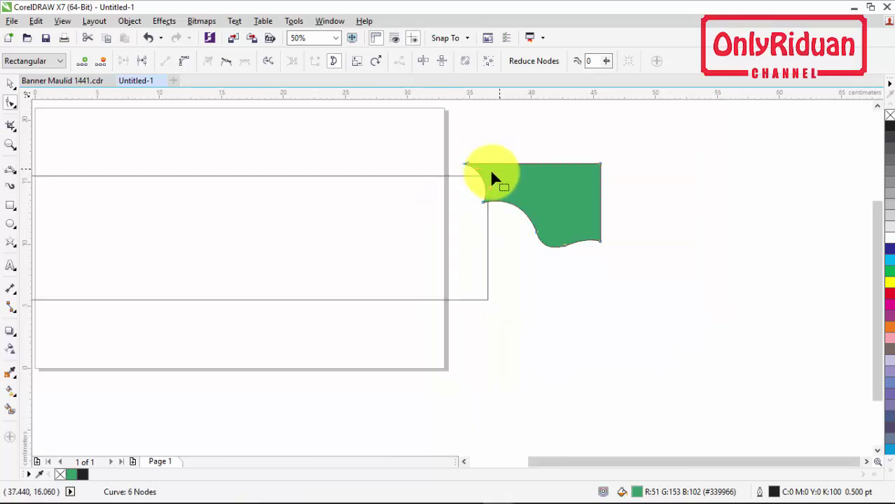
{"action": "left_click", "coordinate": [11, 83]}
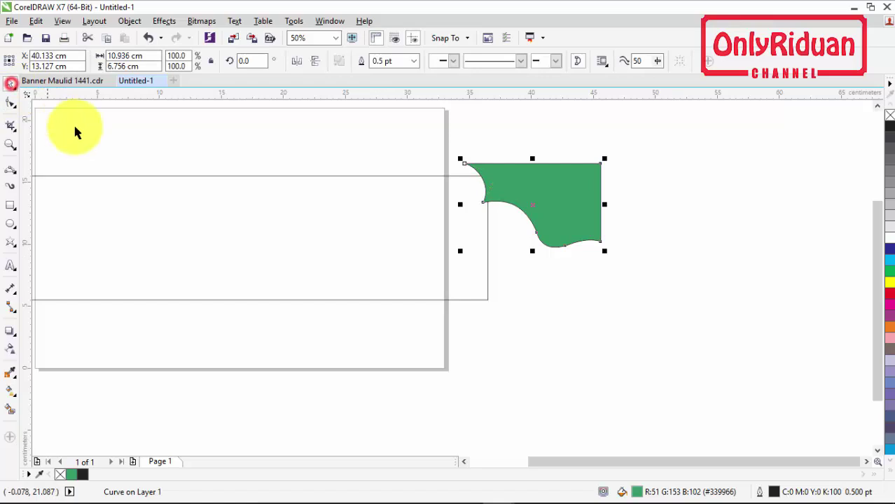
Duplicate the green corner shape about 8.6 cm straight below the original
{"action": "left_click", "coordinate": [632, 272]}
{"action": "left_click", "coordinate": [569, 210]}
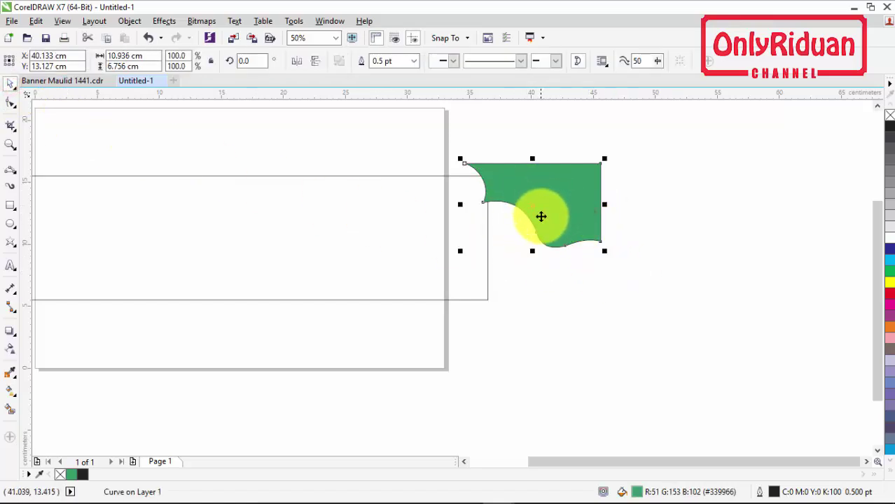
{"action": "left_click_drag", "start_coordinate": [546, 187], "coordinate": [544, 292]}
{"action": "right_click", "coordinate": [543, 292]}
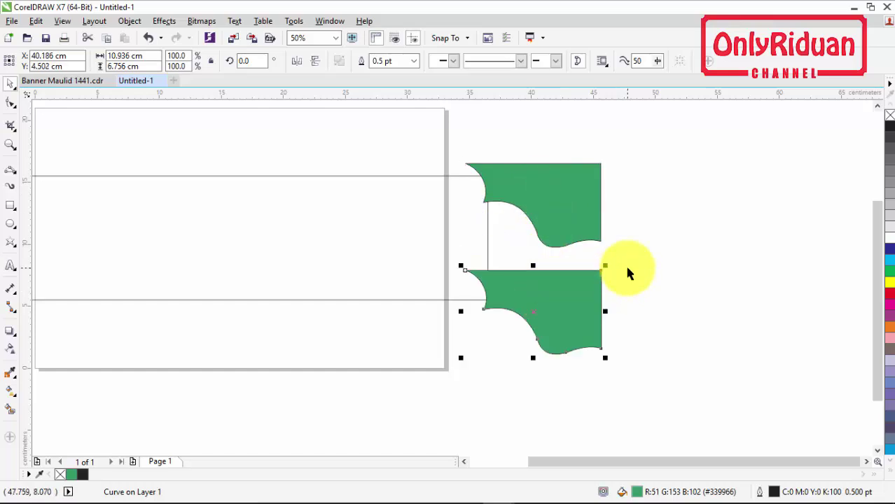
Apply a vertical linear fountain fill to the upper green shape, running from green at its top edge to white at the bottom
{"action": "left_click", "coordinate": [552, 191]}
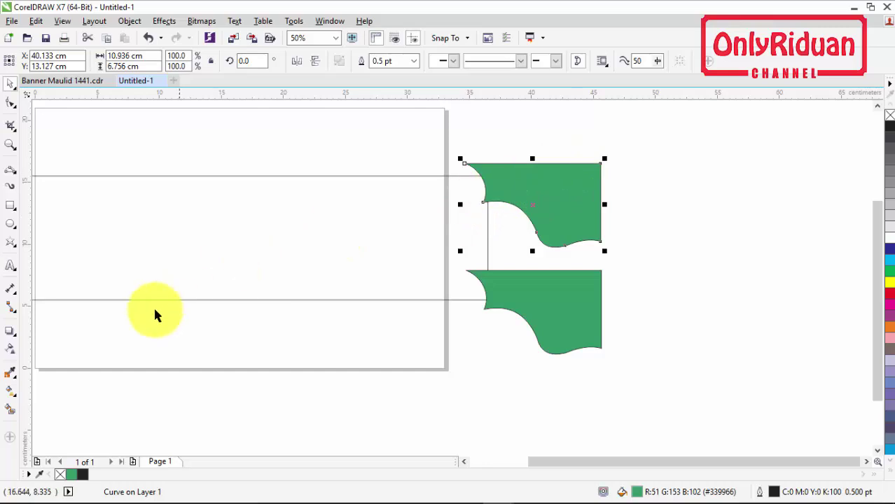
{"action": "left_click", "coordinate": [11, 392]}
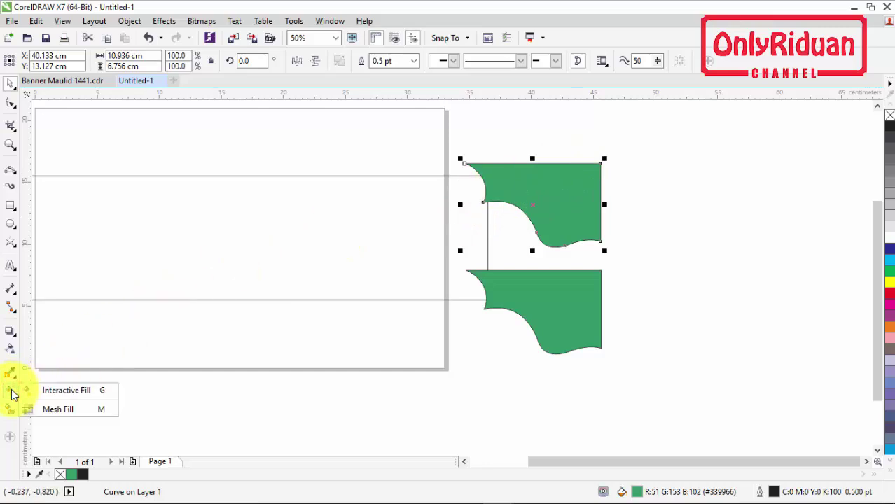
{"action": "left_click", "coordinate": [31, 392]}
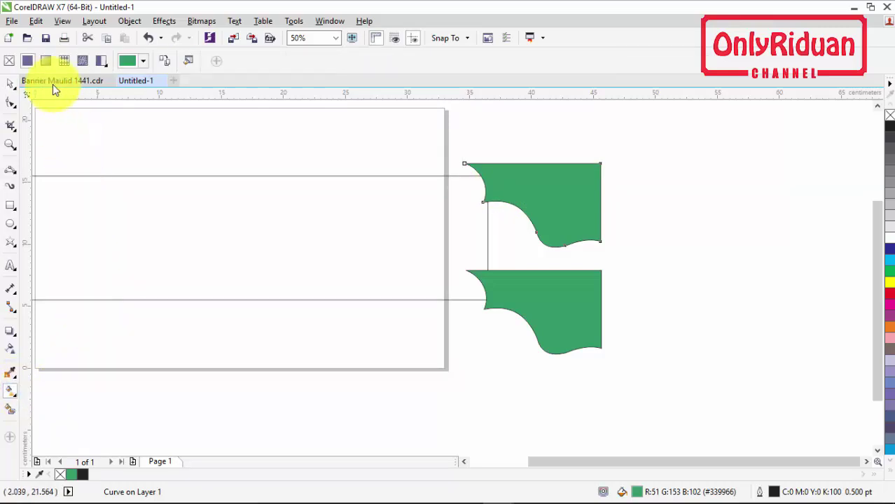
{"action": "left_click", "coordinate": [44, 61]}
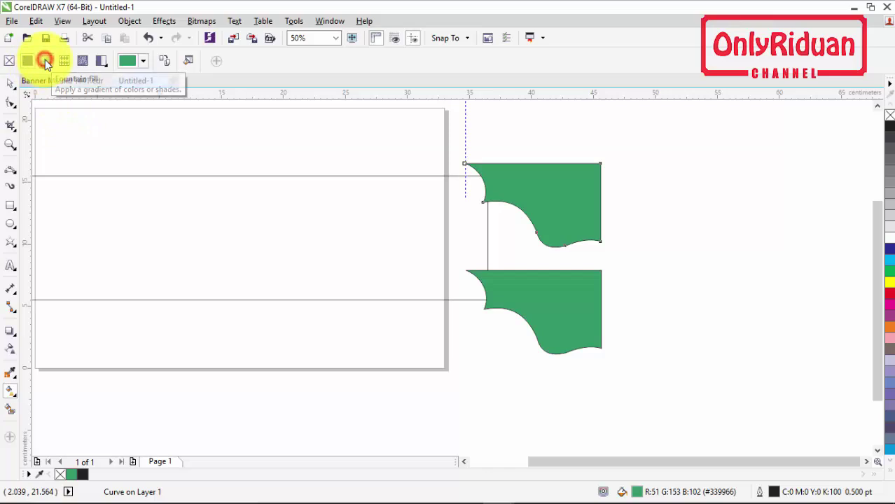
{"action": "left_click_drag", "start_coordinate": [464, 204], "coordinate": [532, 162]}
{"action": "left_click_drag", "start_coordinate": [594, 202], "coordinate": [536, 250]}
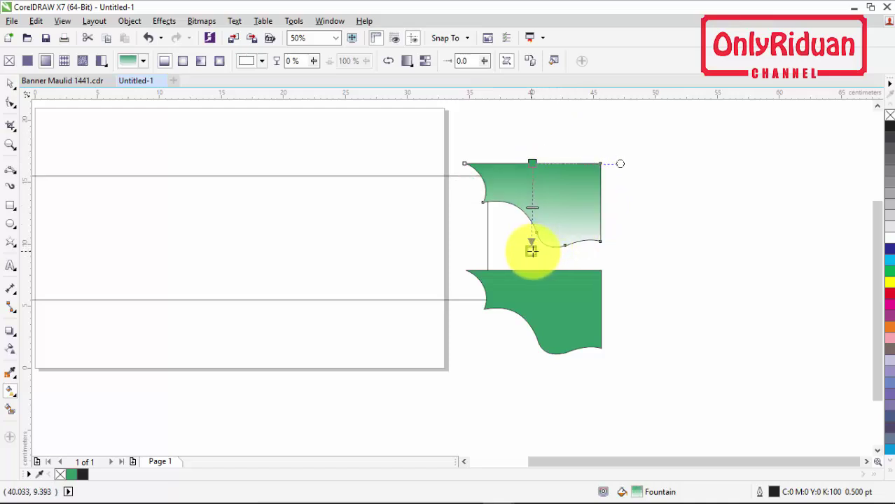
{"action": "left_click", "coordinate": [532, 251]}
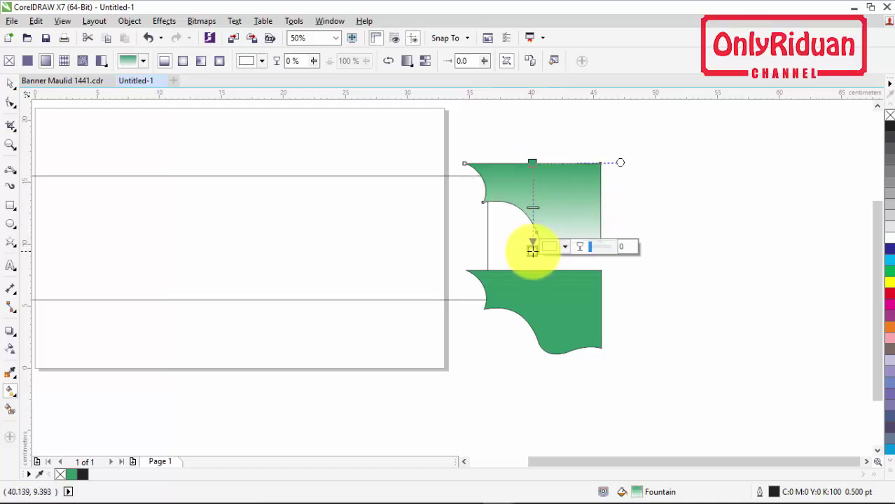
Set the gradient's top start colour to brown #A36700
{"action": "left_click", "coordinate": [534, 163]}
{"action": "left_click", "coordinate": [565, 159]}
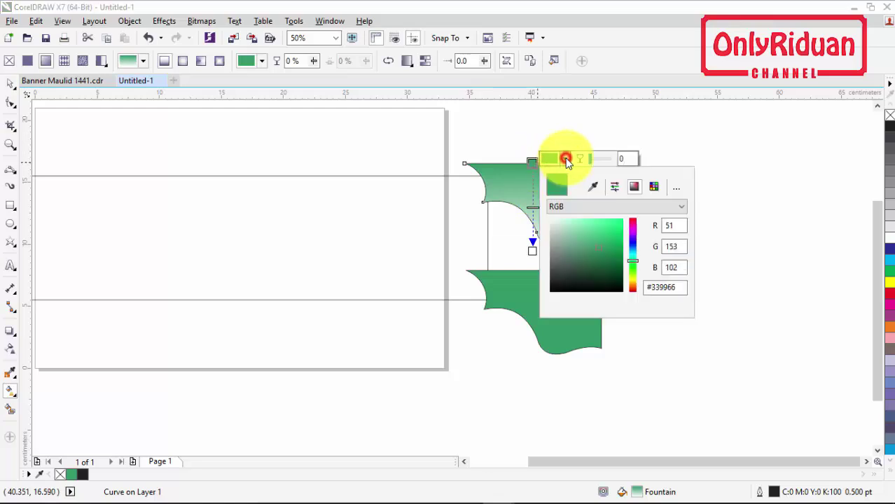
{"action": "mouse_move", "coordinate": [639, 262]}
{"action": "left_mouse_down"}
{"action": "mouse_move", "coordinate": [640, 287]}
{"action": "mouse_move", "coordinate": [633, 282]}
{"action": "left_mouse_up"}
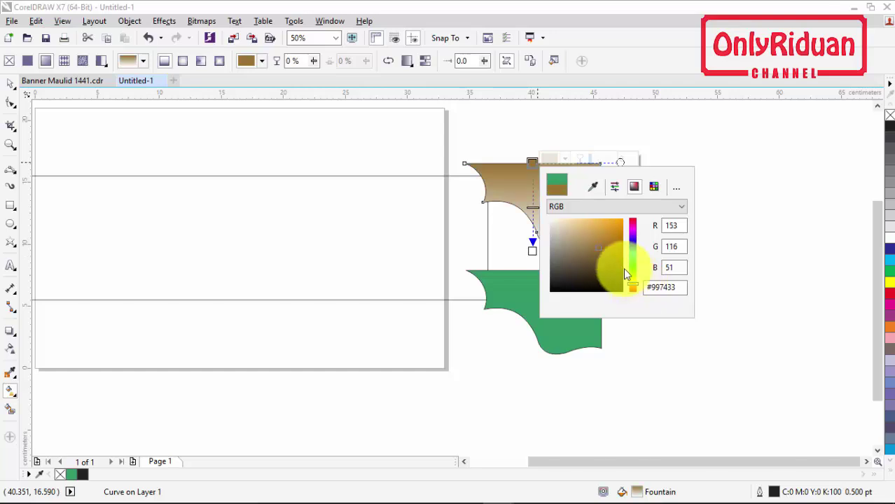
{"action": "left_click_drag", "start_coordinate": [600, 254], "coordinate": [622, 244]}
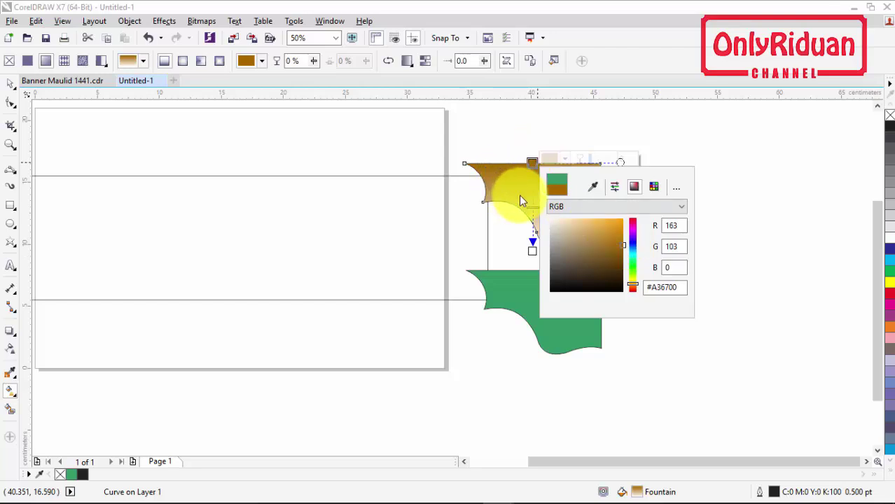
{"action": "left_click", "coordinate": [737, 214]}
Try to sample the brown start colour with the eyedropper for the gradient's bottom end node
{"action": "left_click", "coordinate": [532, 251]}
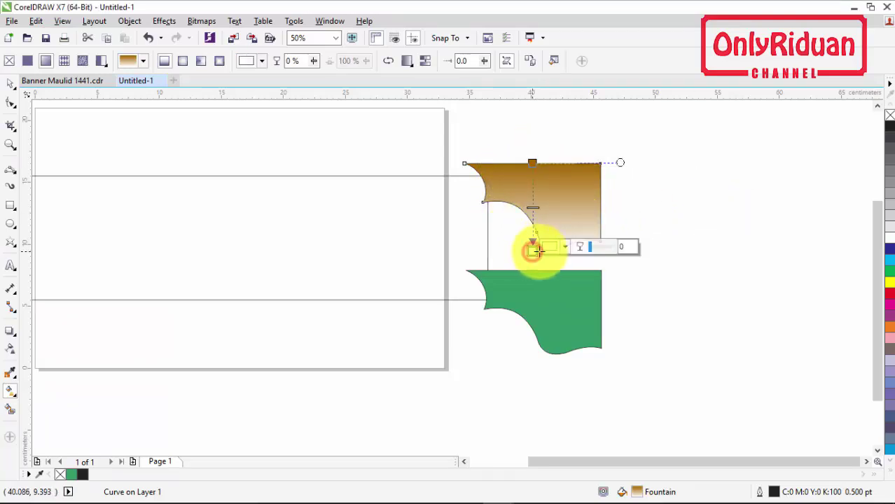
{"action": "left_click", "coordinate": [562, 250]}
{"action": "left_click", "coordinate": [591, 276]}
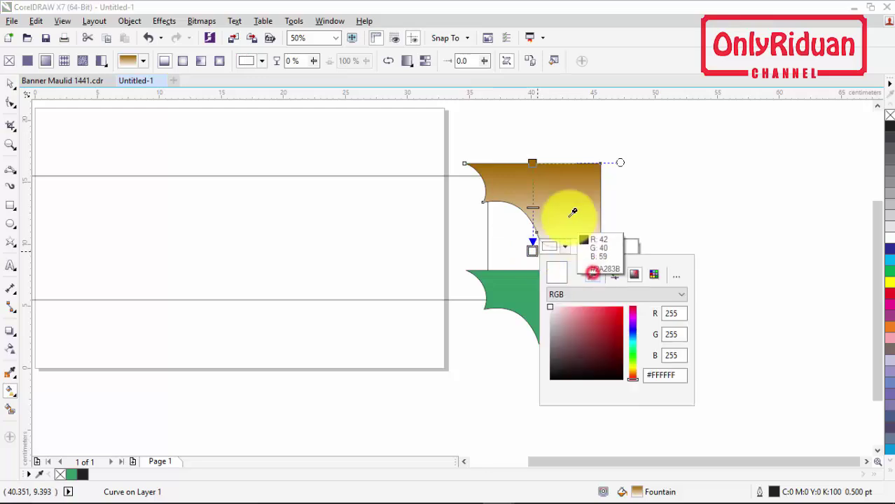
{"action": "left_click", "coordinate": [533, 161]}
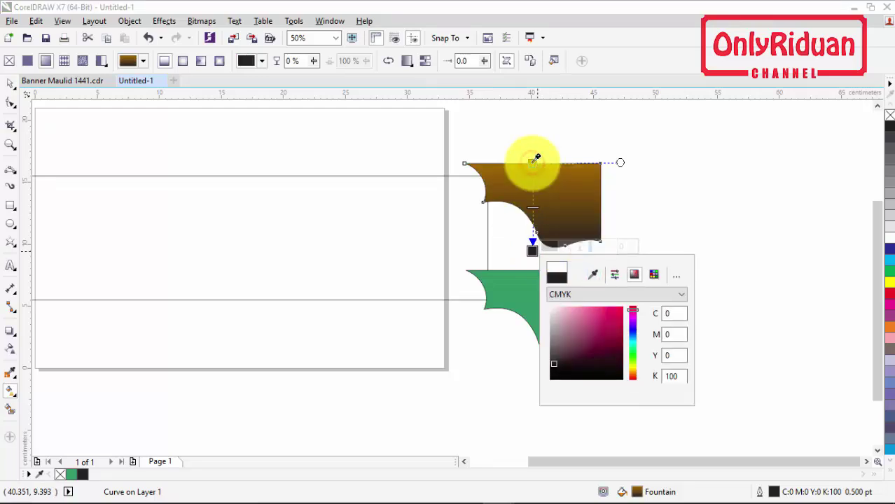
{"action": "left_click", "coordinate": [522, 163]}
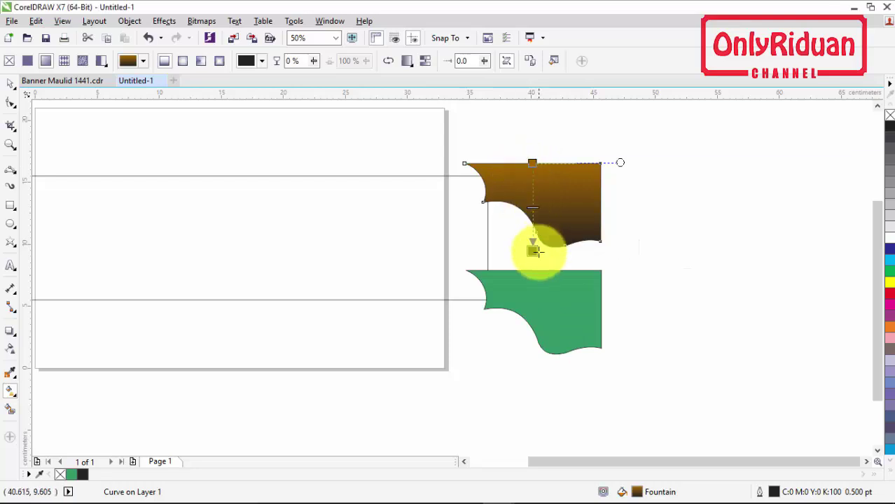
Sample brown from the shape's top edge as the gradient's bottom end colour
{"action": "left_click", "coordinate": [565, 250]}
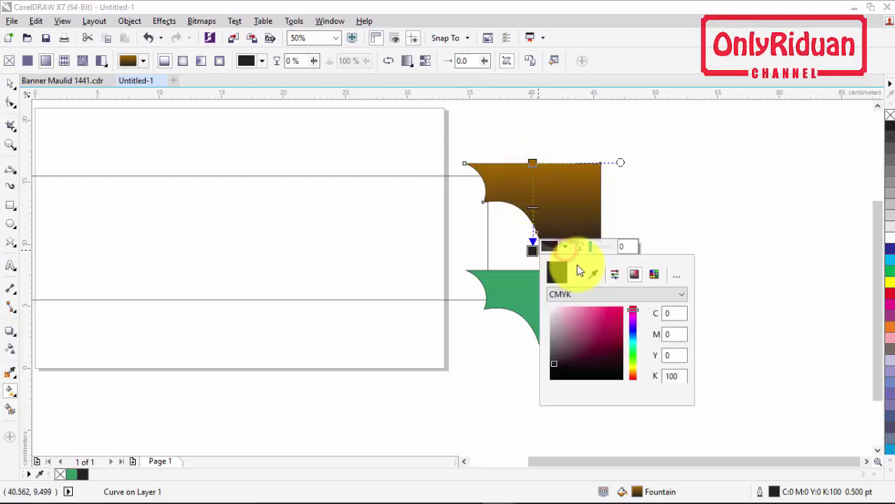
{"action": "left_click", "coordinate": [592, 273]}
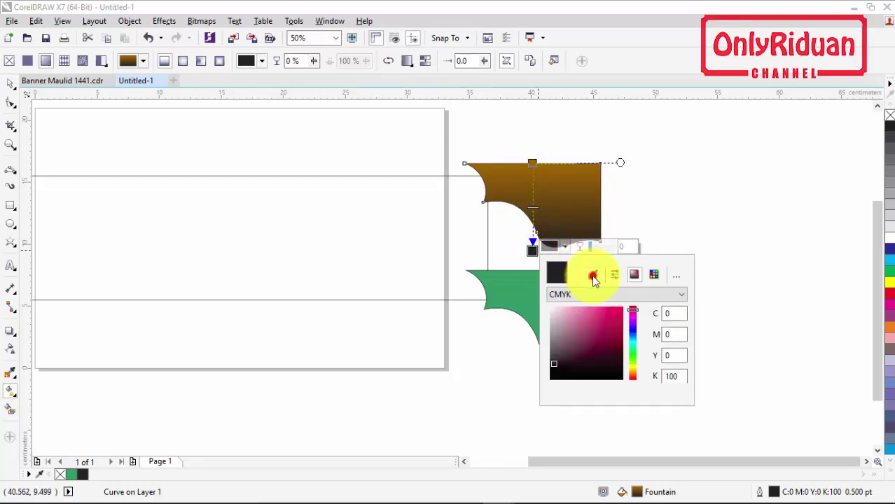
{"action": "left_click", "coordinate": [513, 162]}
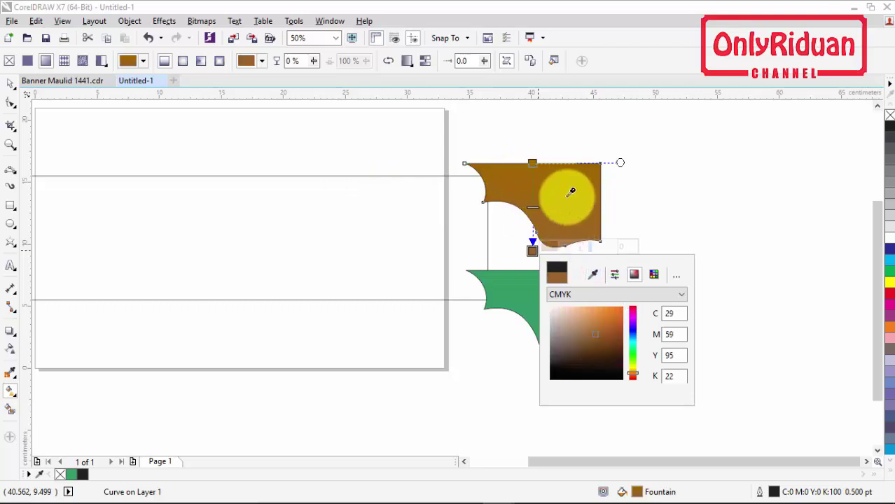
{"action": "left_click", "coordinate": [537, 189]}
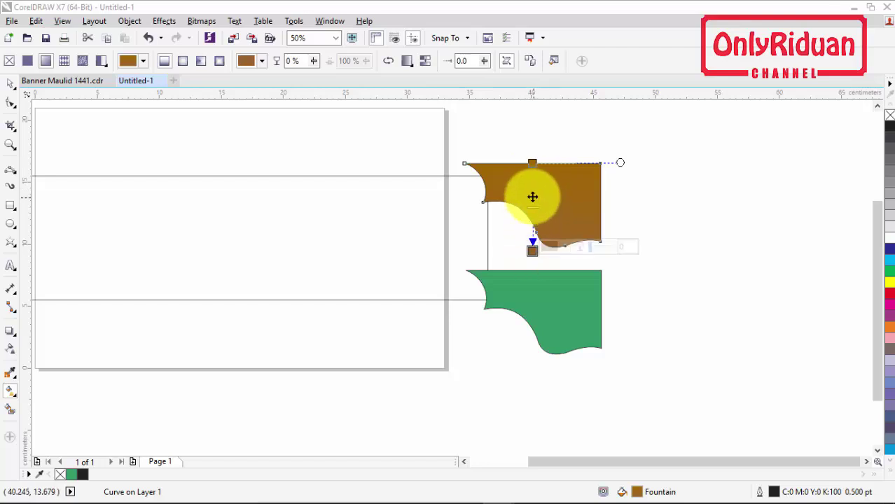
Add two yellow colour stops at 32% and 64% of the gradient and move its bottom end node slightly upward
{"action": "double_click", "coordinate": [534, 192]}
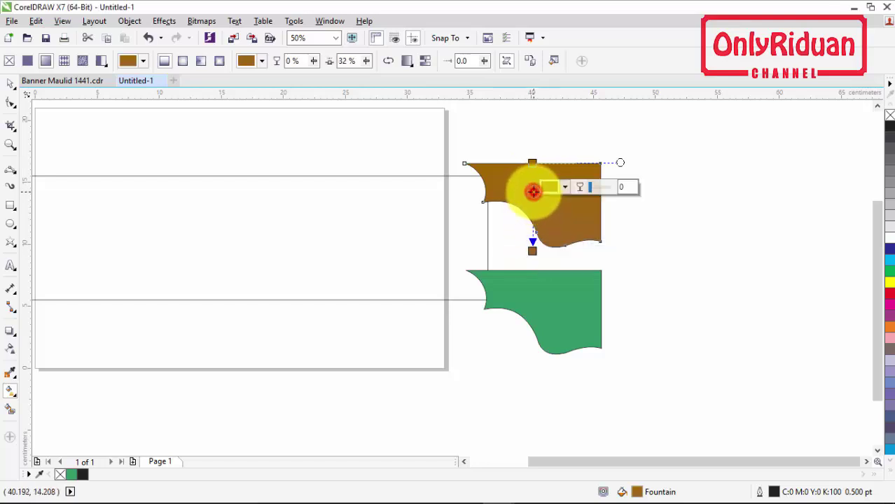
{"action": "left_click", "coordinate": [886, 282]}
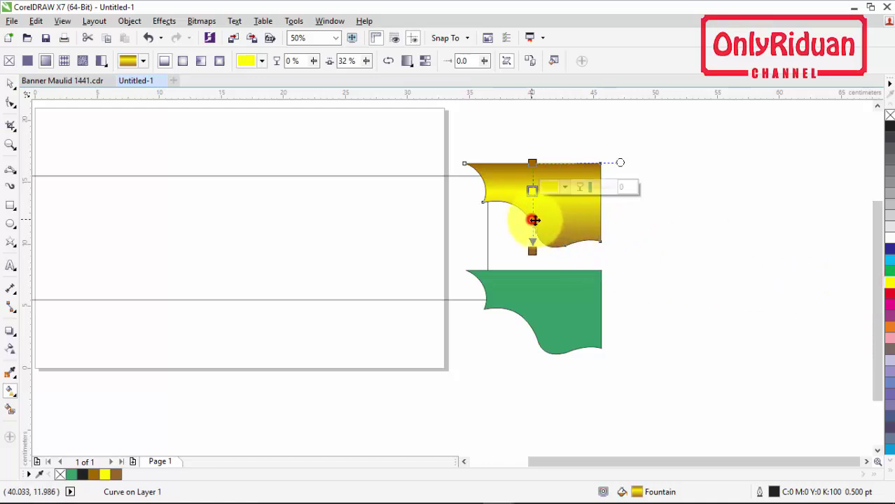
{"action": "double_click", "coordinate": [532, 220]}
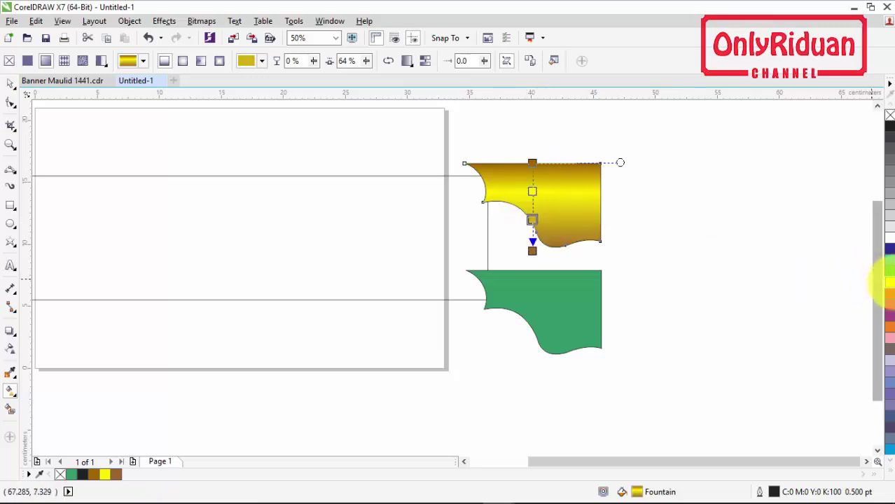
{"action": "left_click", "coordinate": [888, 282]}
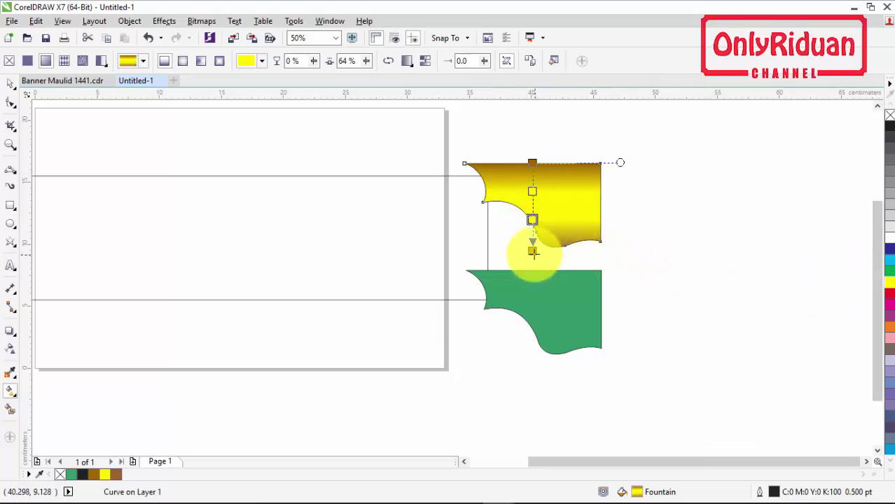
{"action": "left_click_drag", "start_coordinate": [533, 252], "coordinate": [530, 241]}
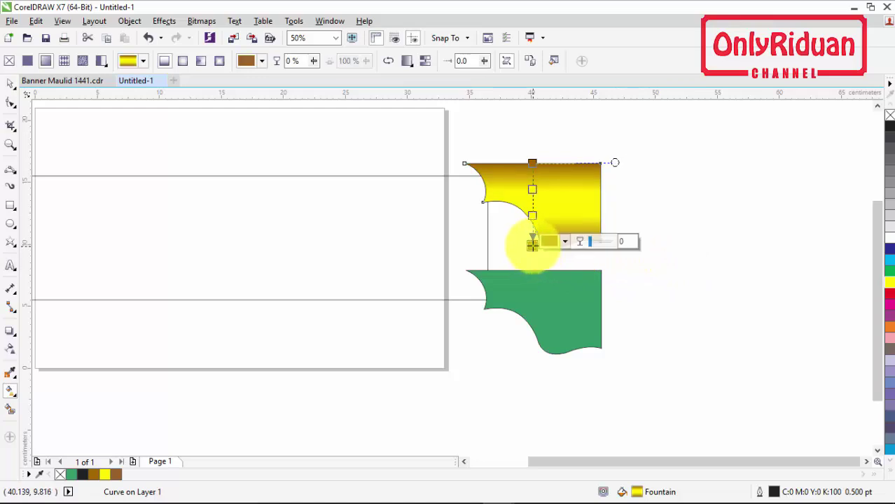
Set the gold shape's outline width to None and move it into the base rectangle's upper-right corner
{"action": "left_click", "coordinate": [11, 84]}
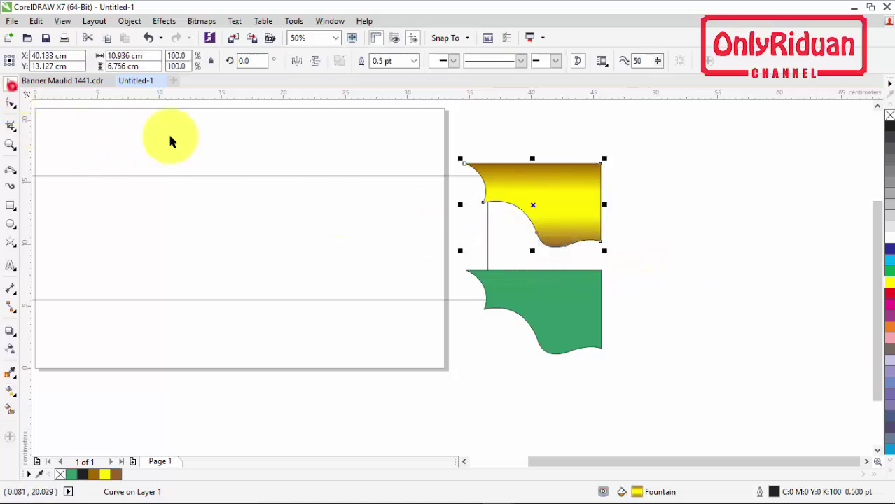
{"action": "left_click", "coordinate": [671, 194]}
{"action": "left_click", "coordinate": [567, 216]}
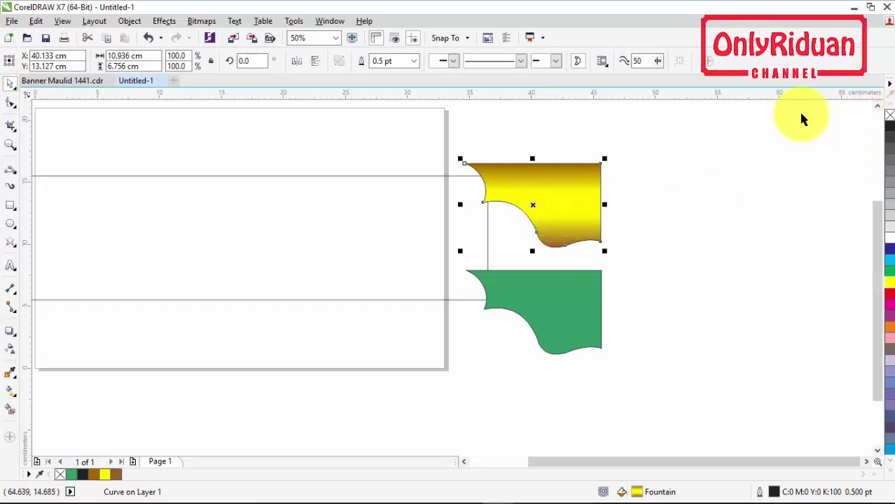
{"action": "left_click", "coordinate": [412, 64]}
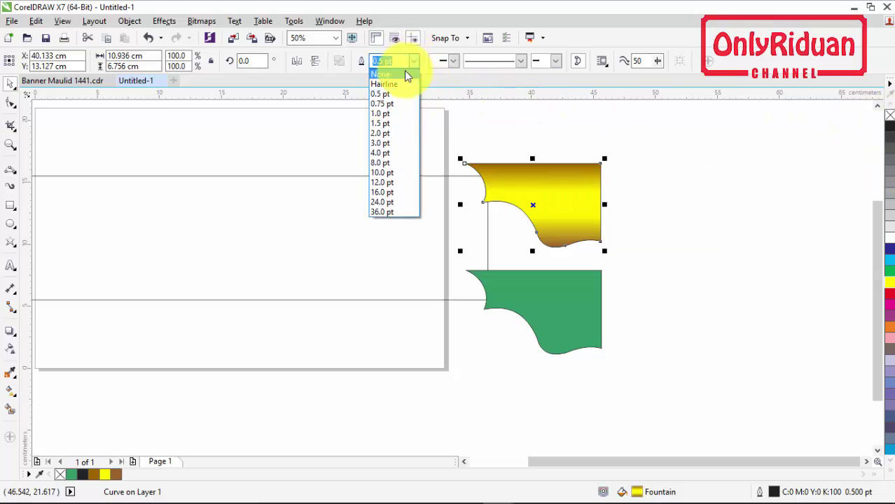
{"action": "left_click", "coordinate": [404, 72]}
{"action": "left_click_drag", "start_coordinate": [601, 166], "coordinate": [487, 176]}
{"action": "left_click", "coordinate": [581, 205]}
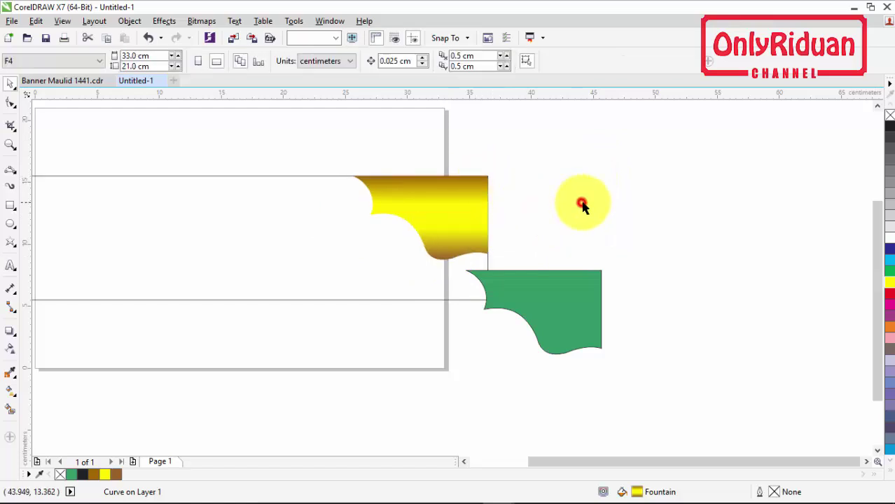
Move the green shape over the gold one in the upper-right corner, nudging it so the gold shows along the curved edge
{"action": "left_click", "coordinate": [565, 314]}
{"action": "left_click_drag", "start_coordinate": [564, 314], "coordinate": [455, 214]}
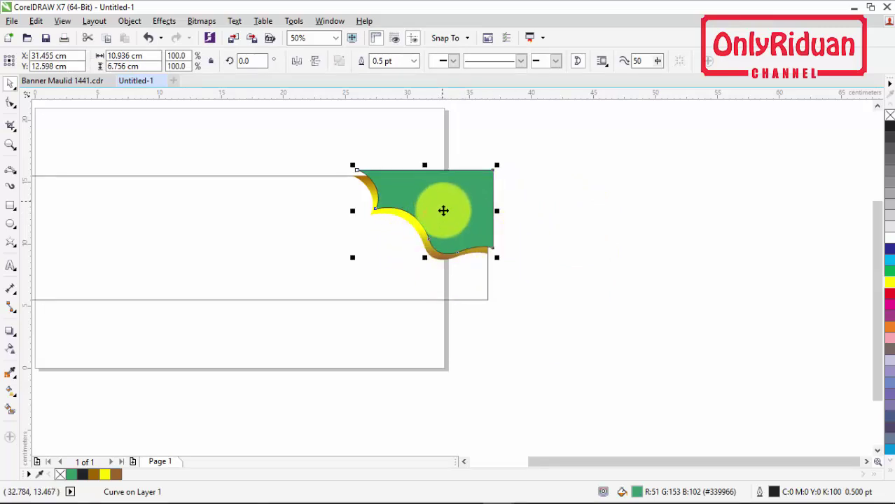
{"action": "key", "text": "Right"}
{"action": "key", "text": "Right"}
{"action": "key", "text": "Down"}
{"action": "key", "text": "Down"}
{"action": "key", "text": "Down"}
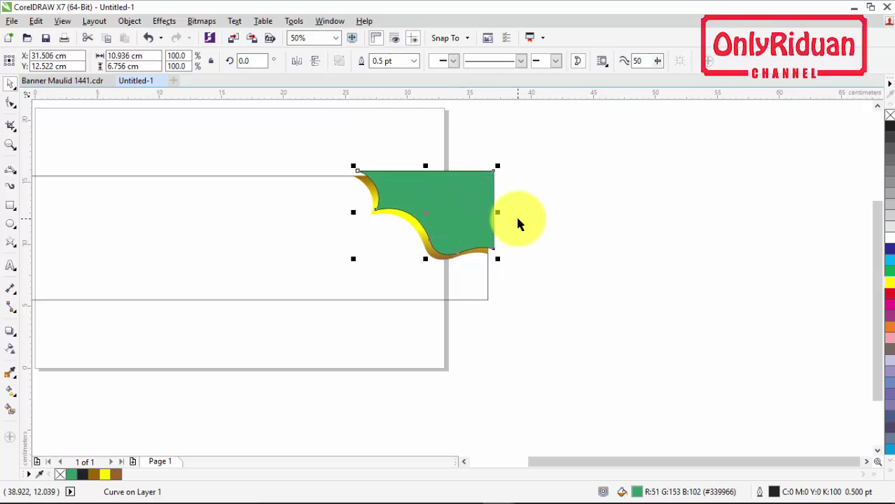
{"action": "left_click", "coordinate": [523, 219]}
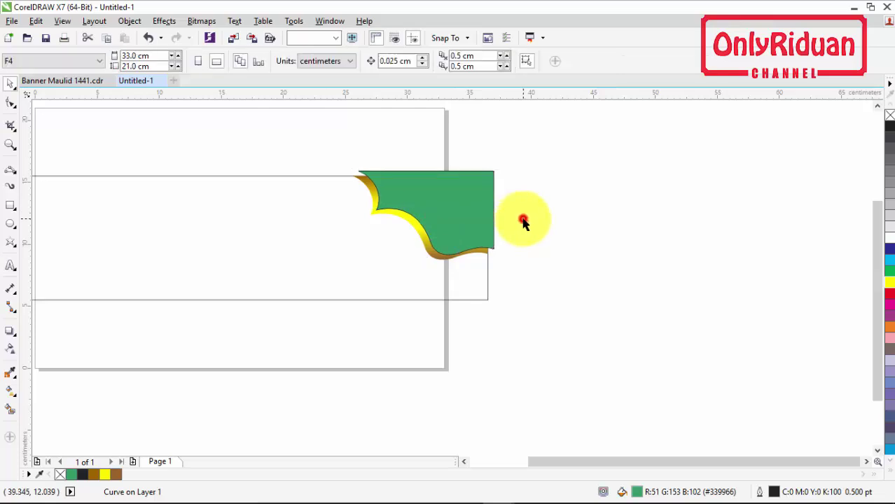
Remove the green corner shape's outline
{"action": "left_click", "coordinate": [458, 196]}
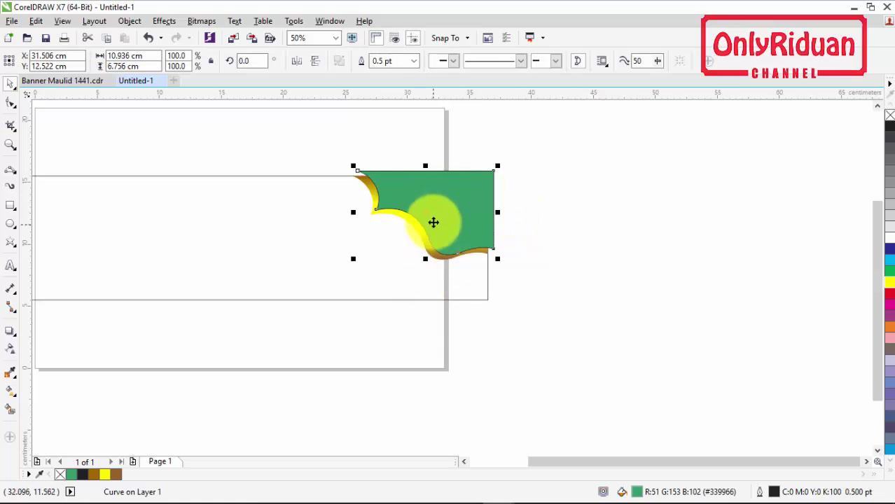
{"action": "left_click", "coordinate": [652, 216]}
{"action": "left_click", "coordinate": [466, 462]}
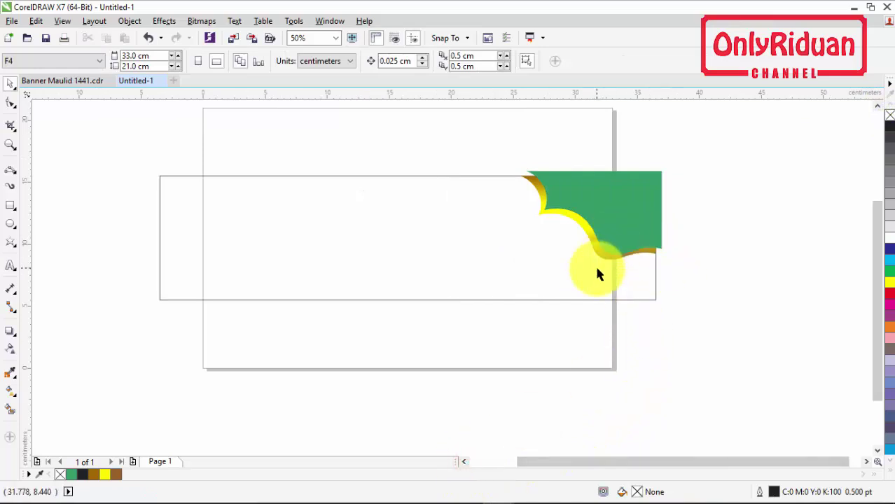
{"action": "left_click", "coordinate": [613, 209]}
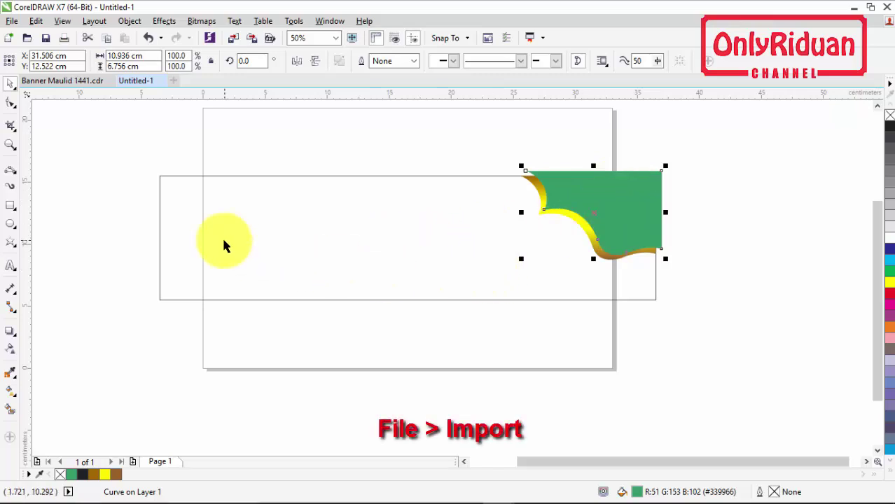
Import the Green-wallpaper image at about 10.6 × 8.2 cm and place it below the corner ornament
{"action": "left_click", "coordinate": [12, 21]}
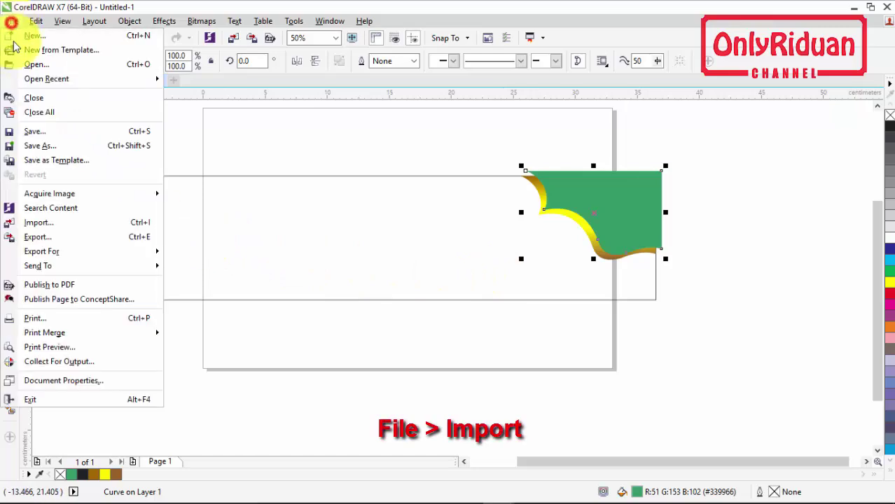
{"action": "left_click", "coordinate": [39, 221]}
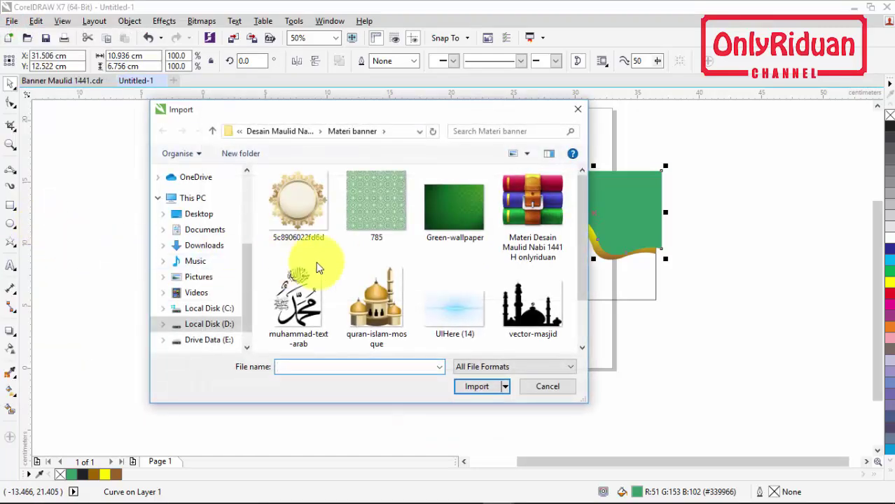
{"action": "left_click", "coordinate": [454, 210]}
{"action": "left_click", "coordinate": [478, 387]}
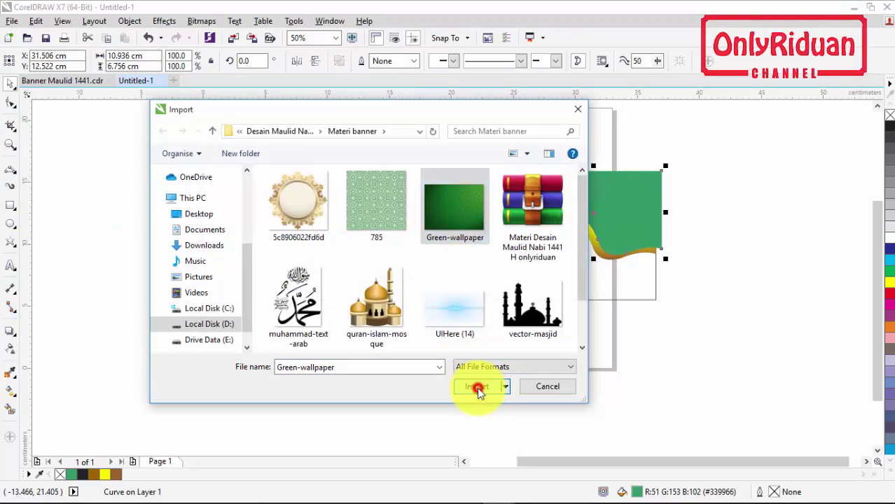
{"action": "left_click_drag", "start_coordinate": [530, 173], "coordinate": [656, 283]}
{"action": "left_click_drag", "start_coordinate": [613, 236], "coordinate": [685, 347]}
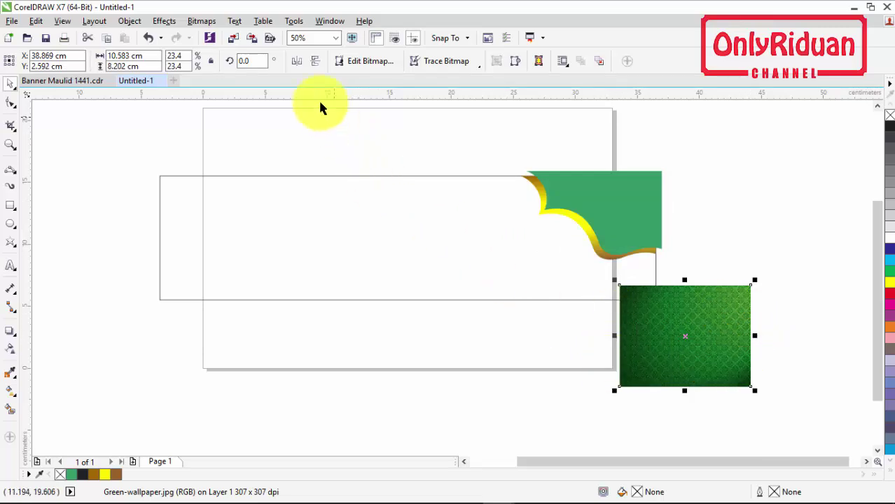
Mirror the green wallpaper image horizontally and PowerClip it inside the green corner shape
{"action": "left_click", "coordinate": [297, 62]}
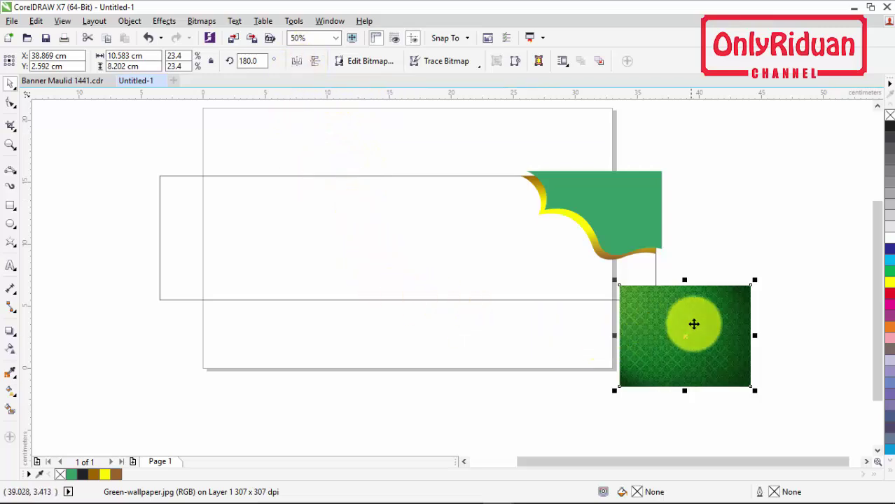
{"action": "left_click_drag", "start_coordinate": [694, 319], "coordinate": [702, 345]}
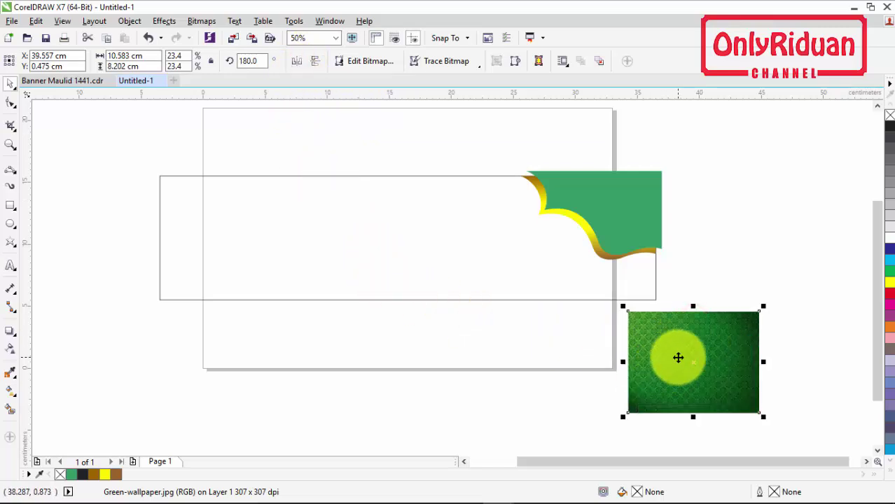
{"action": "right_click", "coordinate": [712, 344]}
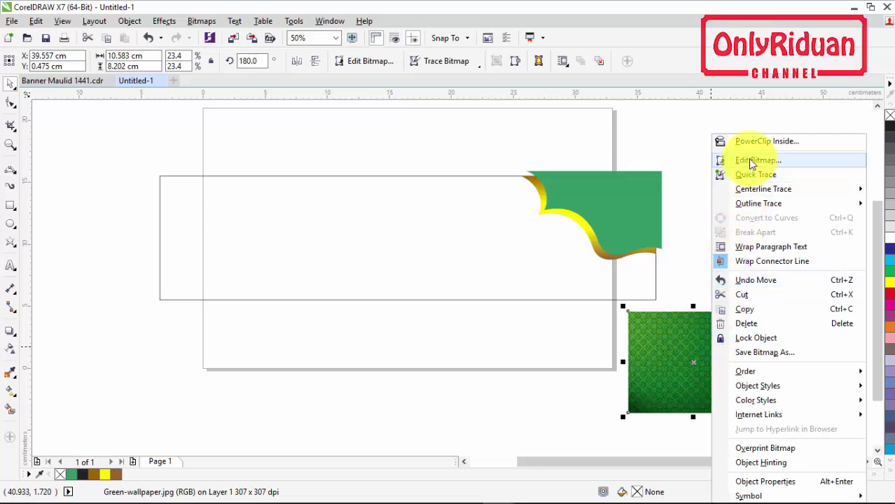
{"action": "left_click", "coordinate": [746, 140]}
{"action": "left_click", "coordinate": [614, 195]}
{"action": "left_click", "coordinate": [707, 217]}
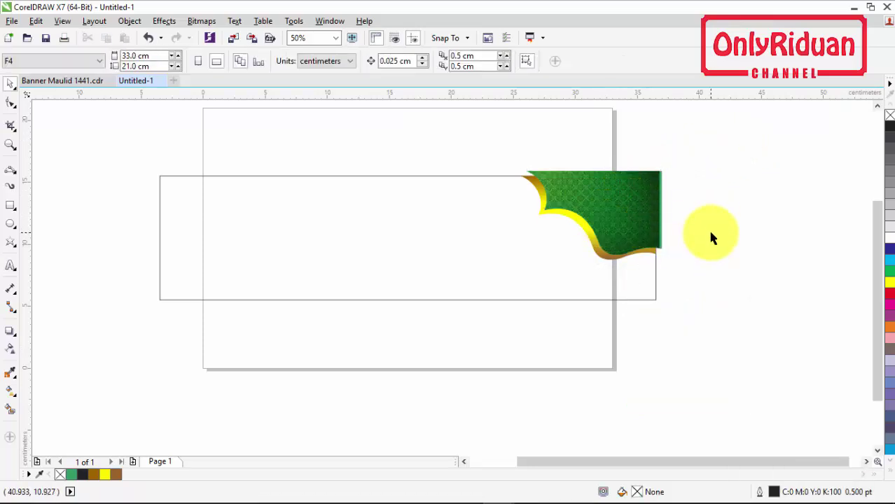
Place a spare copy of the gold gradient shape below the base rectangle
{"action": "left_click", "coordinate": [579, 233]}
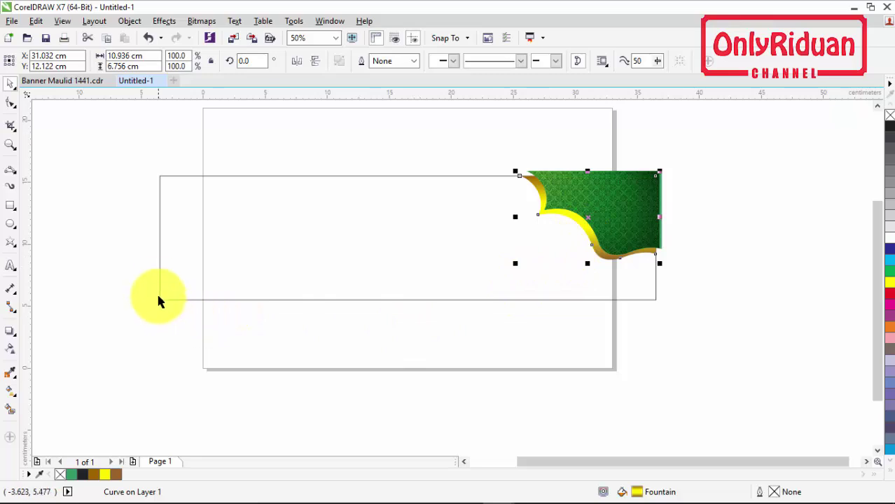
{"action": "left_click_drag", "start_coordinate": [588, 217], "coordinate": [570, 386]}
{"action": "left_click", "coordinate": [703, 363]}
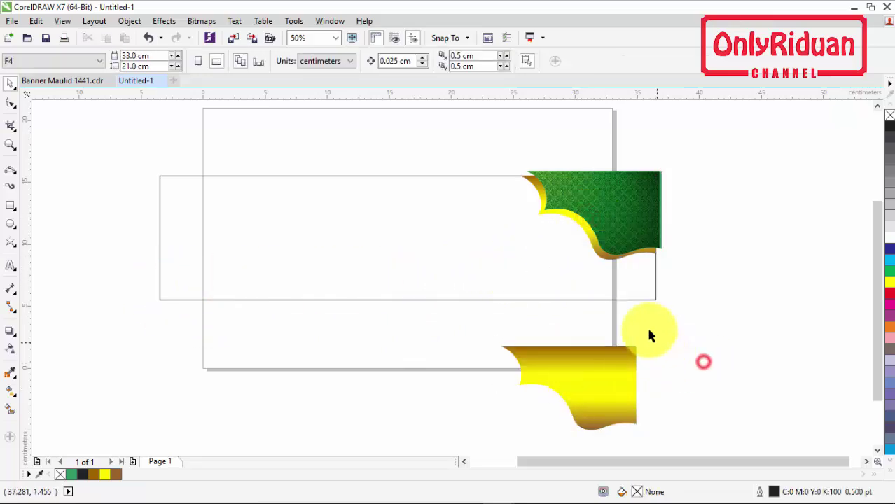
Apply a drop shadow with the Small Glow preset to the gold shape behind the green ornament
{"action": "left_click", "coordinate": [585, 234]}
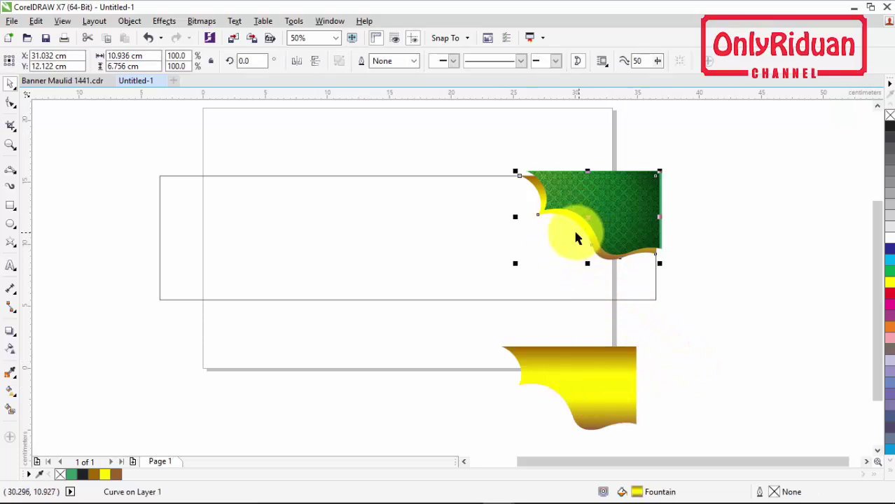
{"action": "left_click", "coordinate": [11, 331]}
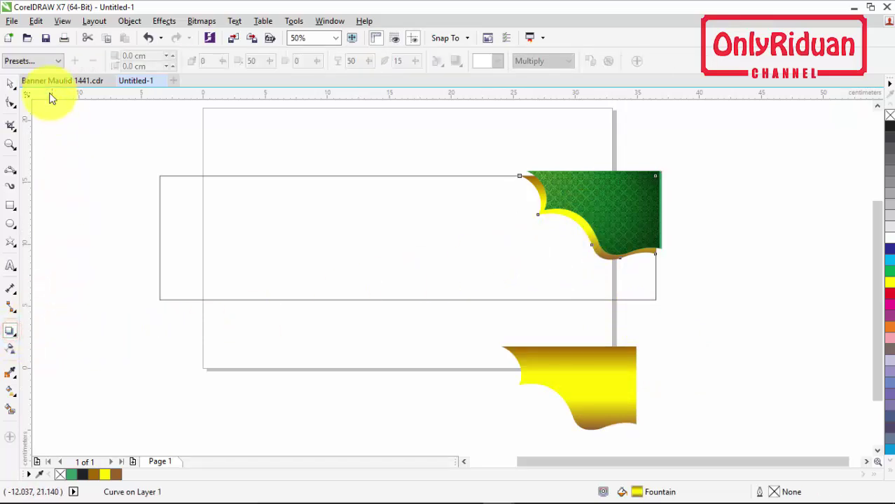
{"action": "left_click", "coordinate": [49, 61]}
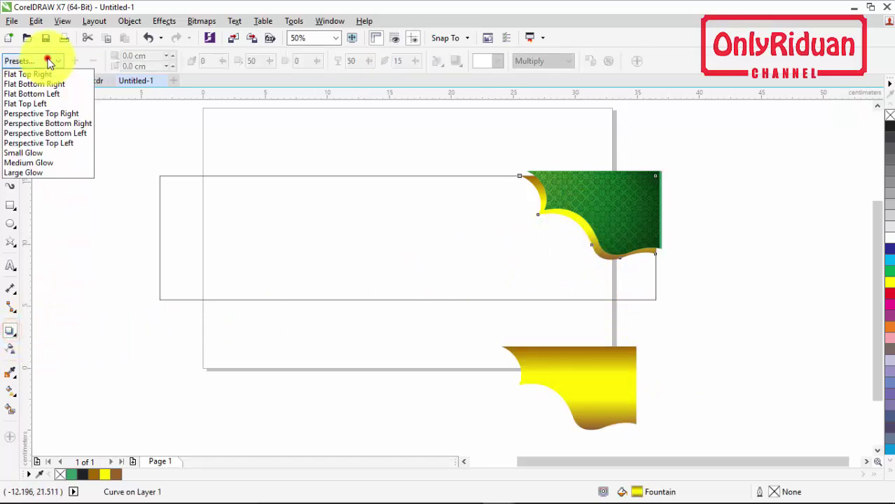
{"action": "left_click", "coordinate": [39, 153]}
Set the gold corner shape's shadow colour to black and its feathering to 10
{"action": "left_click", "coordinate": [498, 62]}
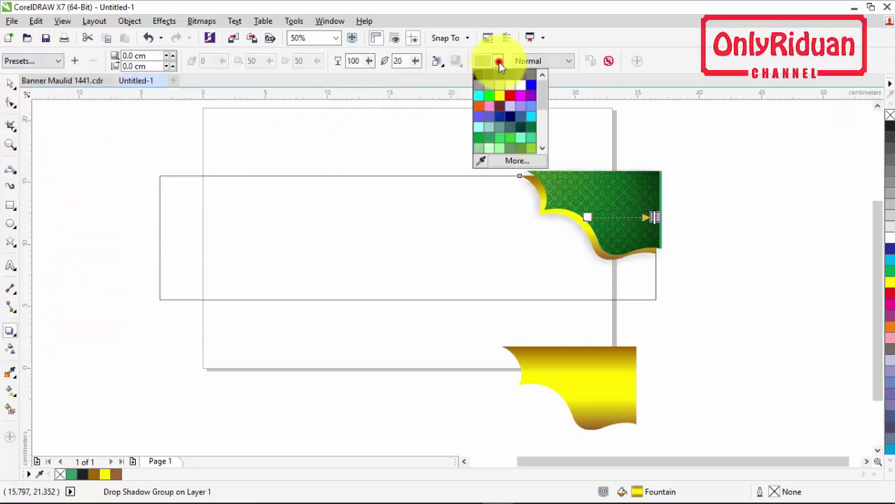
{"action": "left_click", "coordinate": [490, 74]}
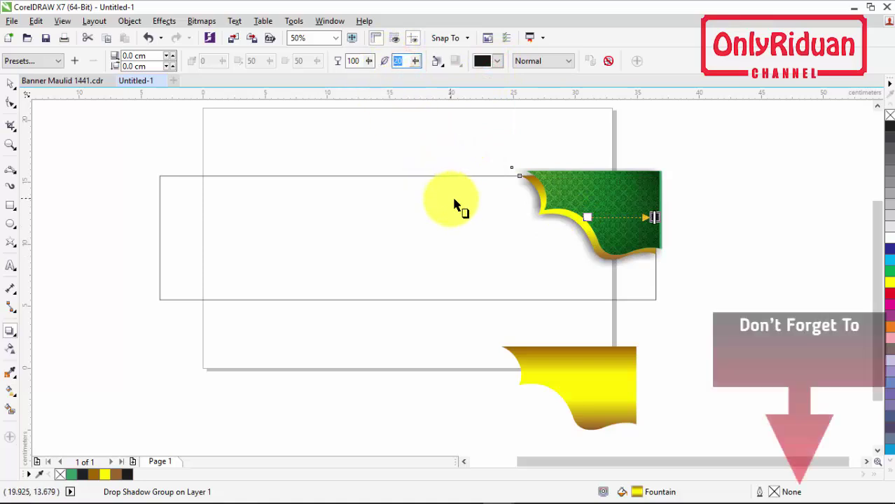
{"action": "type", "text": "0"}
{"action": "key", "text": "Return"}
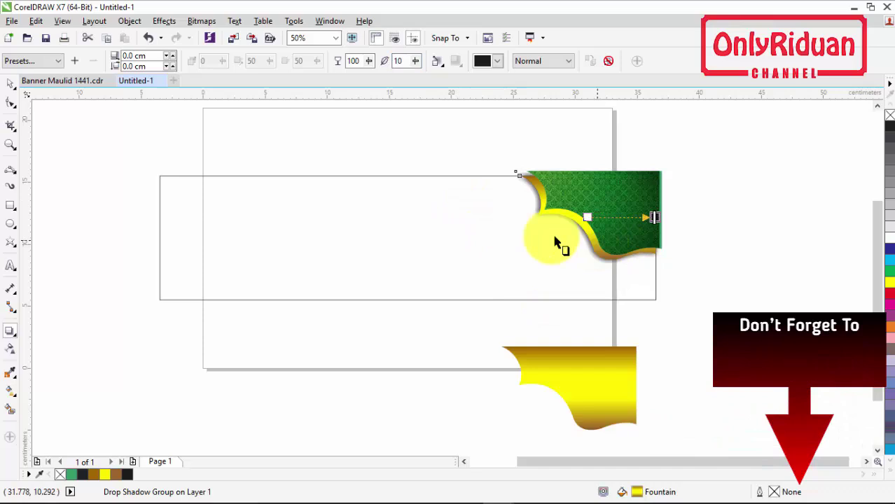
{"action": "left_click", "coordinate": [11, 82]}
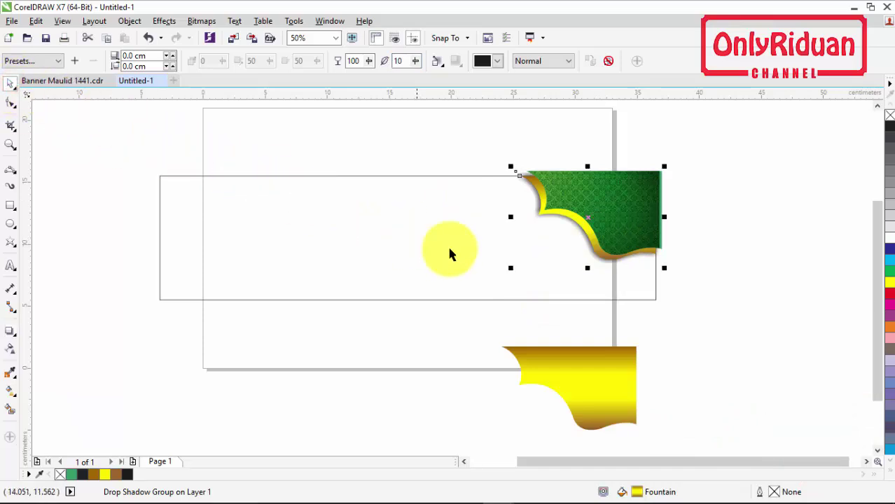
{"action": "left_click", "coordinate": [687, 257]}
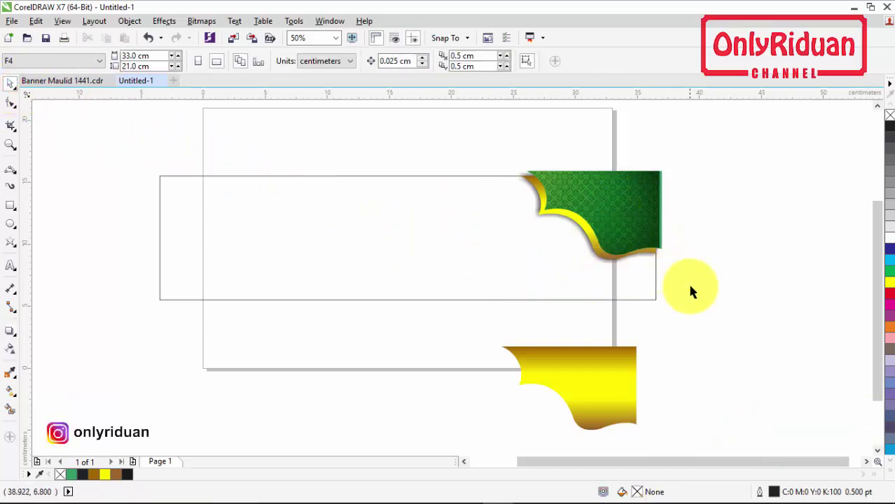
Copy the complete corner ornament to the base rectangle's upper-left corner and mirror the copy horizontally
{"action": "left_click_drag", "start_coordinate": [701, 288], "coordinate": [482, 147]}
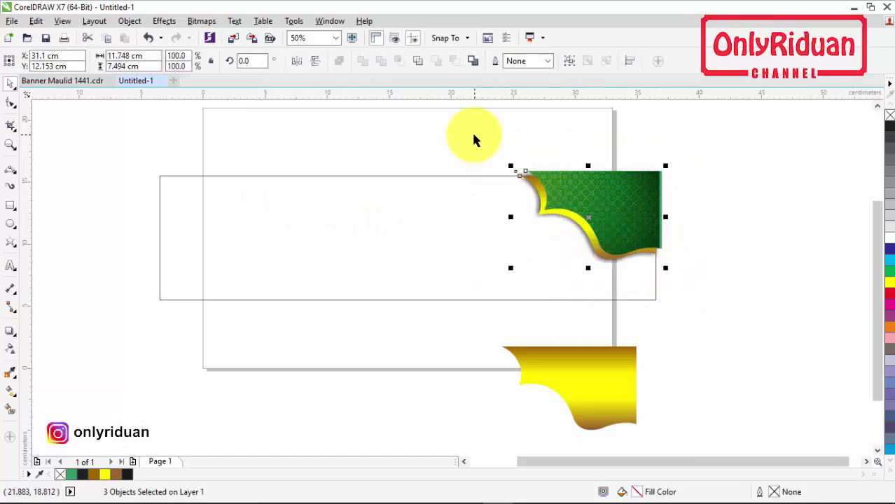
{"action": "left_click_drag", "start_coordinate": [710, 294], "coordinate": [488, 139]}
{"action": "left_click_drag", "start_coordinate": [572, 199], "coordinate": [252, 208]}
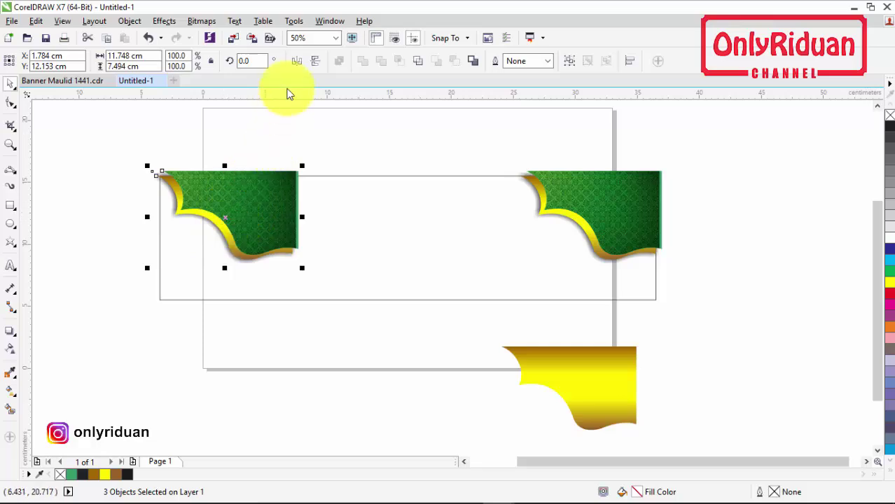
{"action": "left_click", "coordinate": [296, 61]}
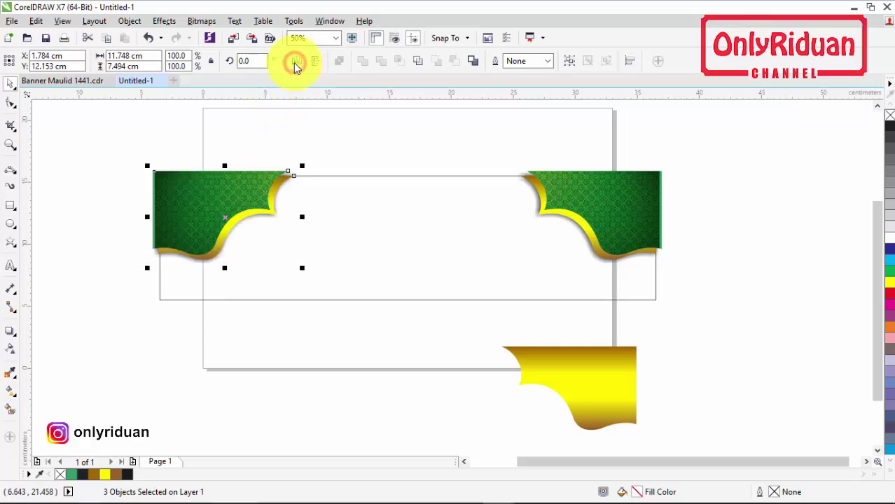
Shift the mirrored ornament slightly to the right to line it up with the base rectangle's left edge
{"action": "left_click_drag", "start_coordinate": [100, 141], "coordinate": [340, 299]}
{"action": "mouse_move", "coordinate": [208, 211]}
{"action": "left_mouse_down"}
{"action": "mouse_move", "coordinate": [281, 228]}
{"action": "mouse_move", "coordinate": [208, 210]}
{"action": "left_mouse_up"}
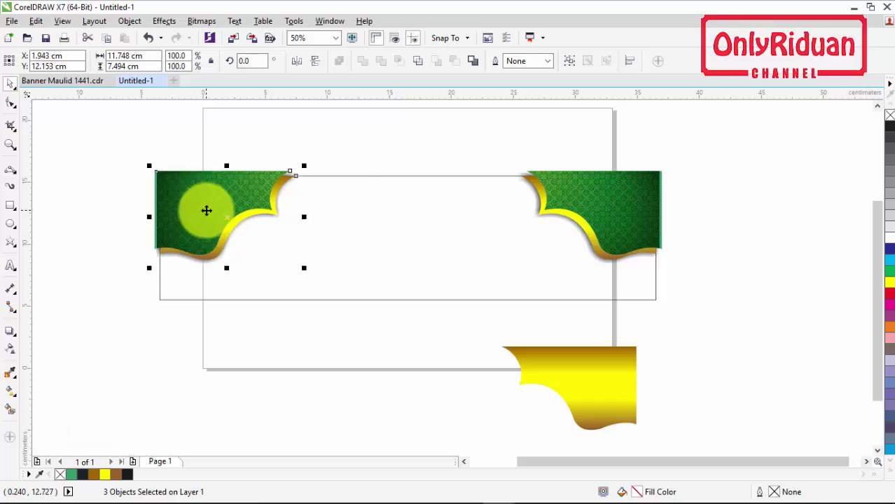
{"action": "left_click", "coordinate": [715, 283]}
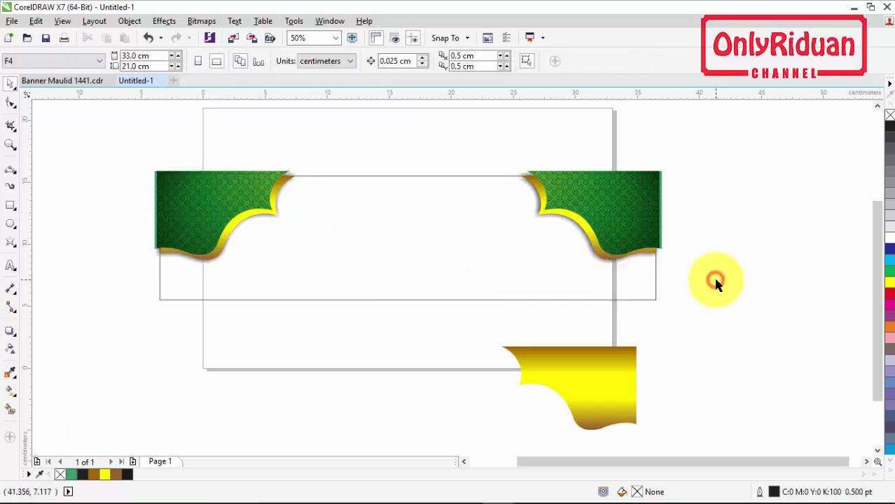
Group the three objects of the left corner ornament, and likewise those of the right corner ornament
{"action": "left_click_drag", "start_coordinate": [107, 135], "coordinate": [217, 213]}
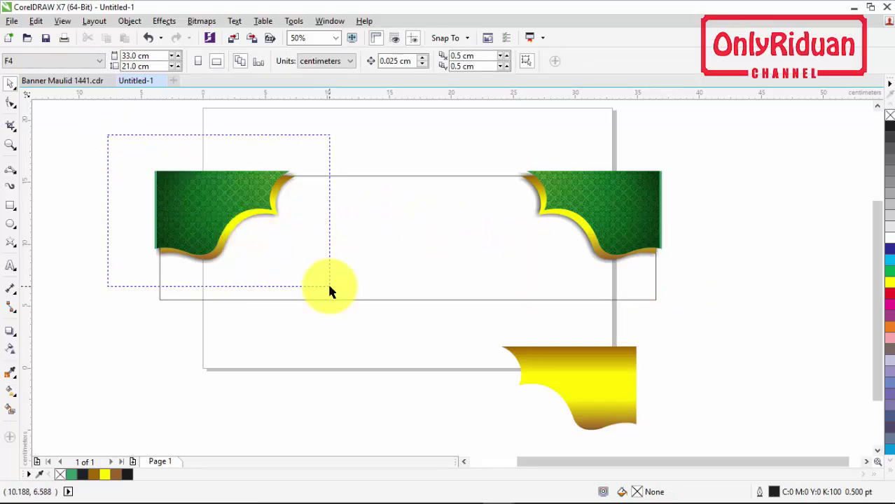
{"action": "left_click_drag", "start_coordinate": [329, 286], "coordinate": [330, 286]}
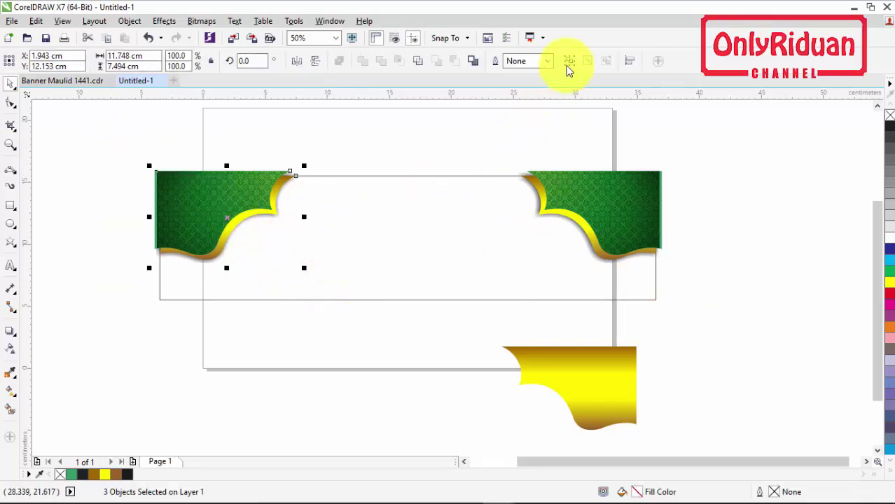
{"action": "left_click", "coordinate": [568, 60]}
{"action": "left_click_drag", "start_coordinate": [476, 124], "coordinate": [685, 280]}
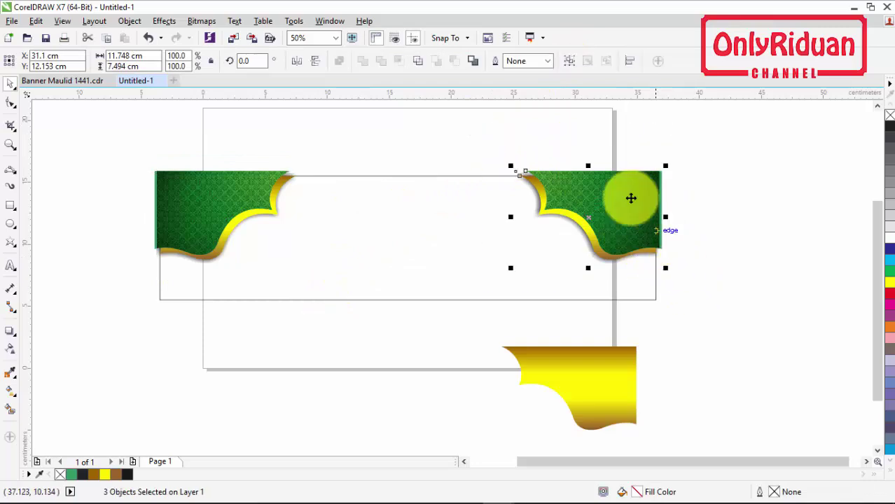
{"action": "left_click", "coordinate": [568, 60]}
{"action": "left_click", "coordinate": [727, 203]}
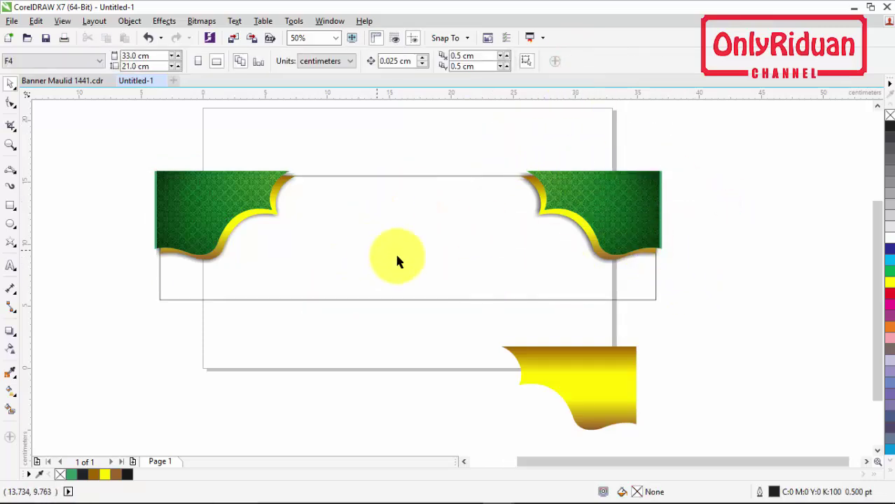
{"action": "left_click", "coordinate": [595, 231]}
{"action": "right_click", "coordinate": [630, 190]}
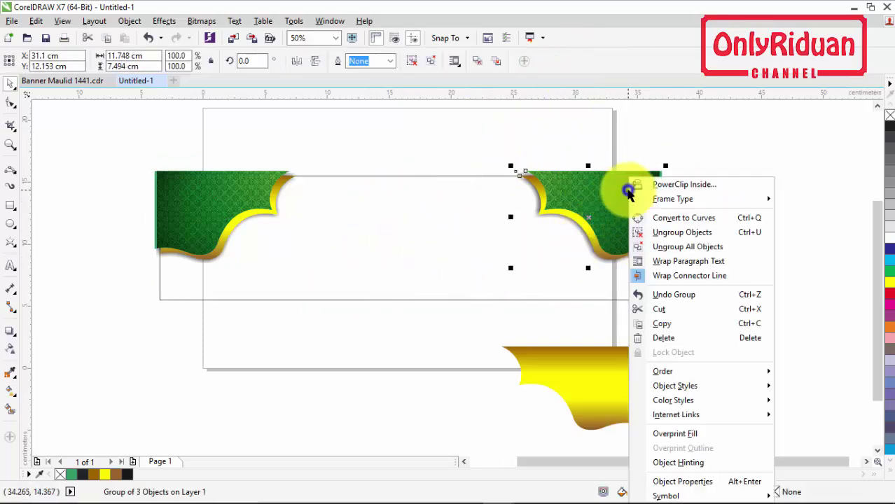
{"action": "left_click", "coordinate": [649, 124]}
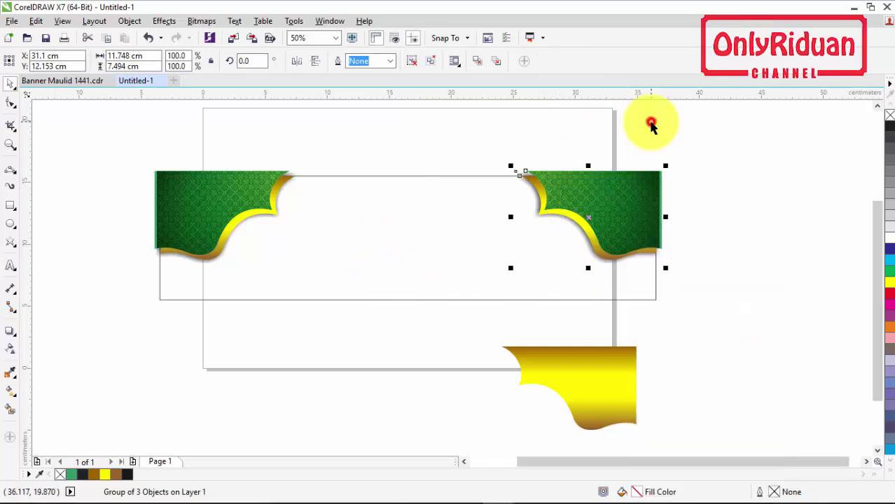
PowerClip the right corner ornament group and the left corner ornament group inside the base rectangle
{"action": "right_click", "coordinate": [615, 203]}
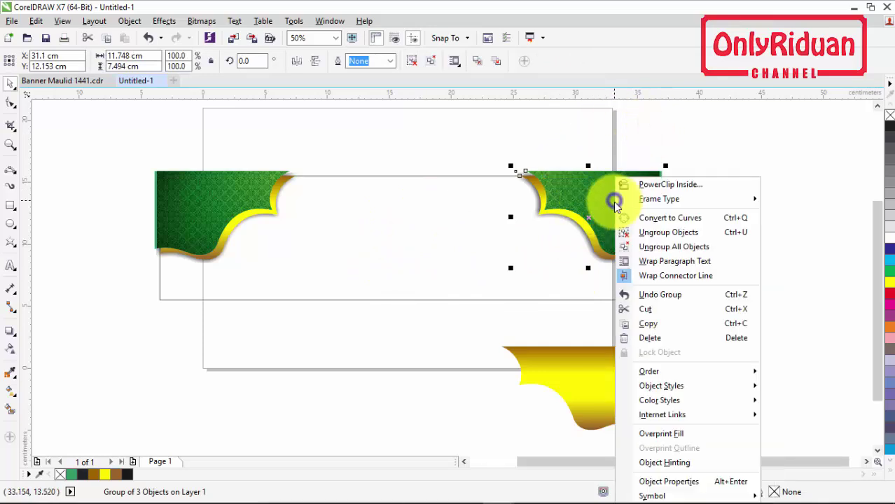
{"action": "left_click", "coordinate": [674, 184]}
{"action": "left_click", "coordinate": [452, 238]}
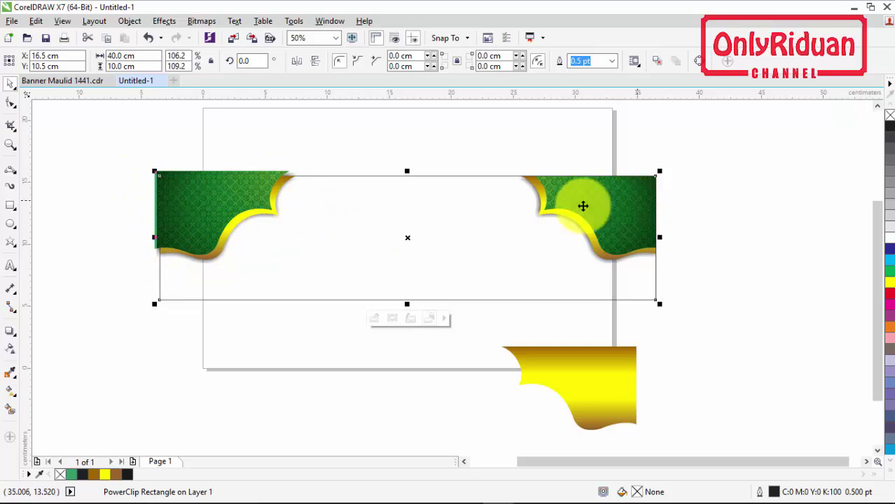
{"action": "left_click_drag", "start_coordinate": [99, 138], "coordinate": [272, 250]}
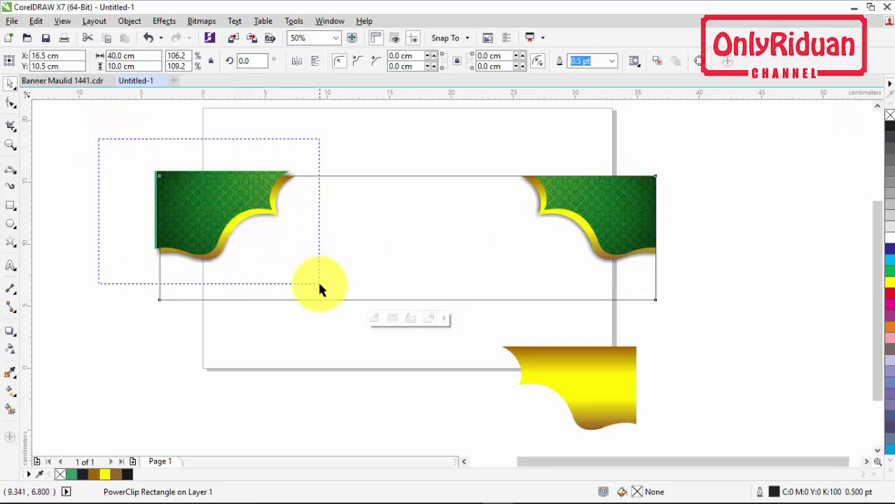
{"action": "left_click_drag", "start_coordinate": [320, 289], "coordinate": [320, 288]}
{"action": "right_click", "coordinate": [210, 179]}
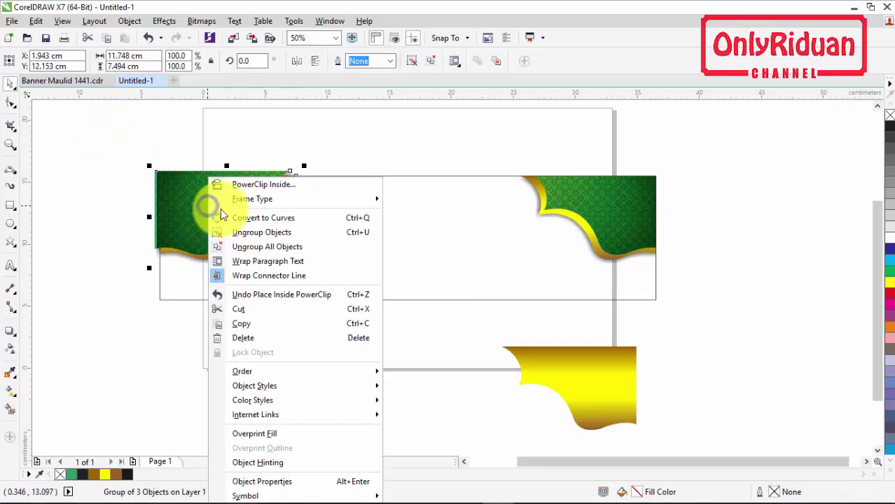
{"action": "left_click", "coordinate": [260, 186]}
{"action": "left_click", "coordinate": [350, 217]}
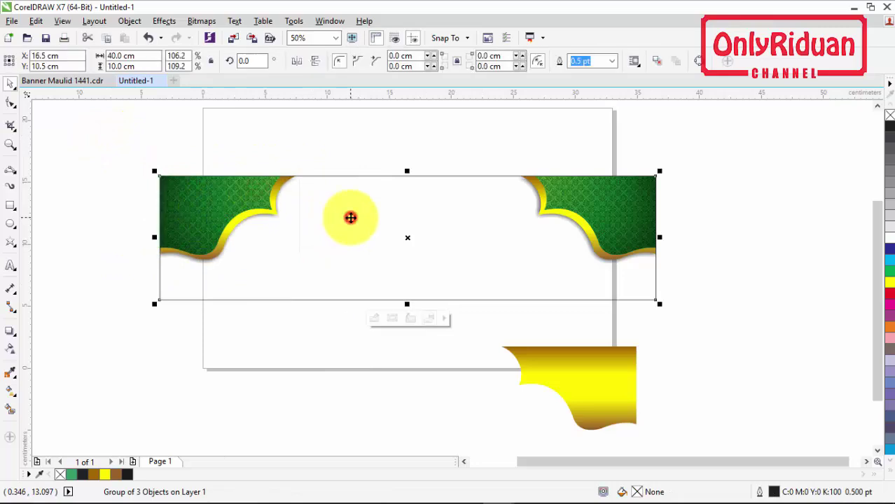
{"action": "left_click", "coordinate": [102, 203]}
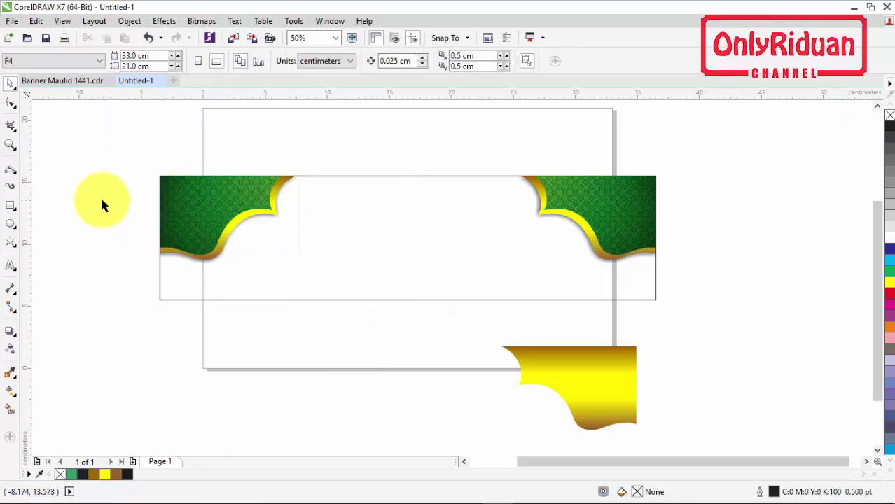
Import the image wp3208169 and place it from the base rectangle's upper-left corner at the banner's full 10 cm height
{"action": "left_click", "coordinate": [384, 242]}
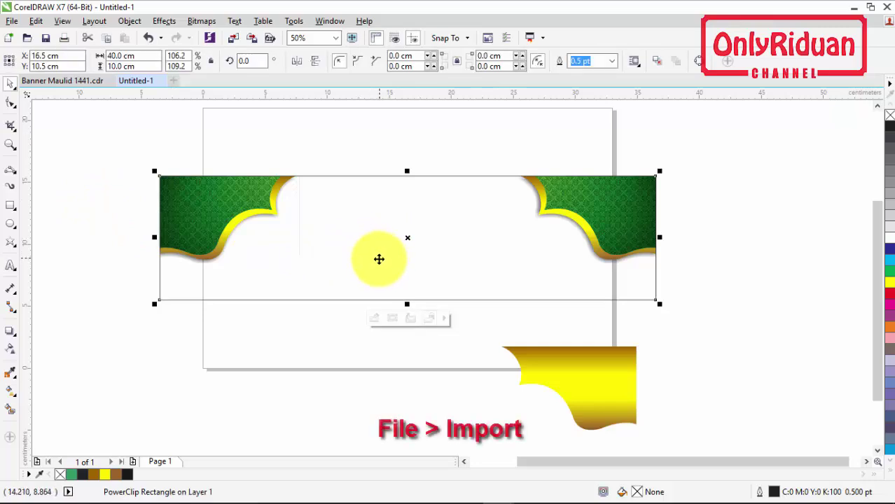
{"action": "left_click", "coordinate": [12, 20]}
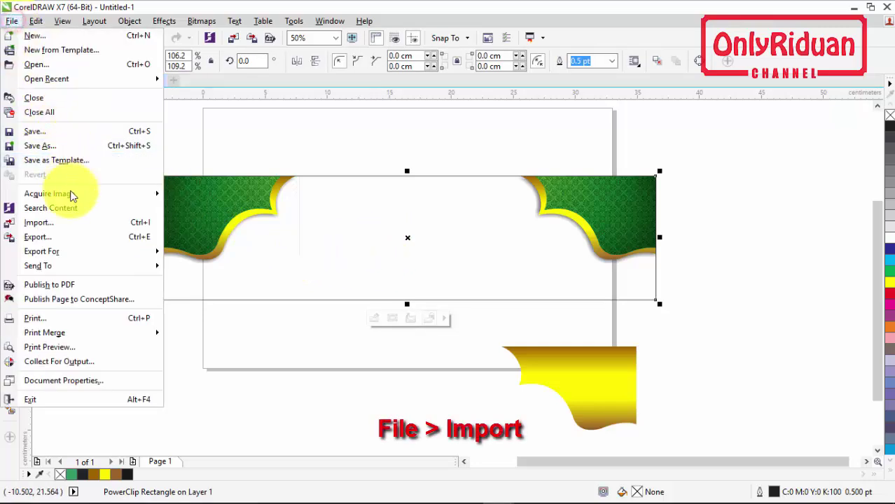
{"action": "left_click", "coordinate": [65, 221]}
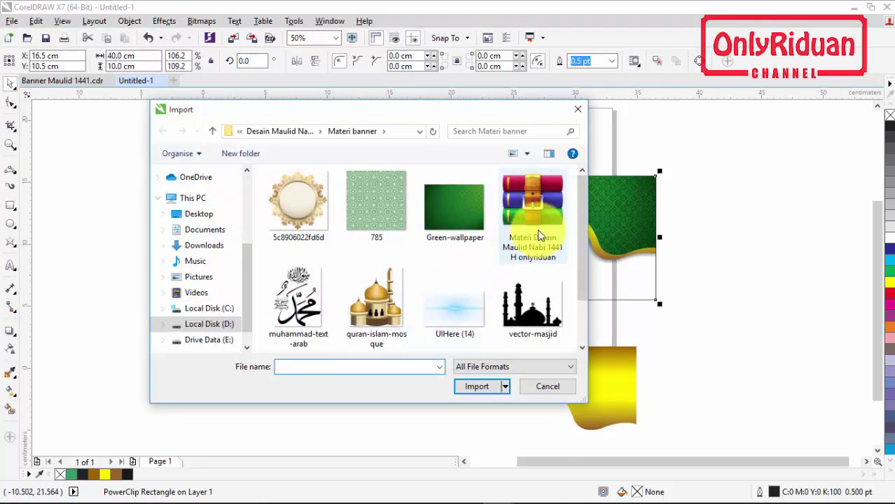
{"action": "left_click_drag", "start_coordinate": [580, 207], "coordinate": [579, 287]}
{"action": "left_click", "coordinate": [378, 311]}
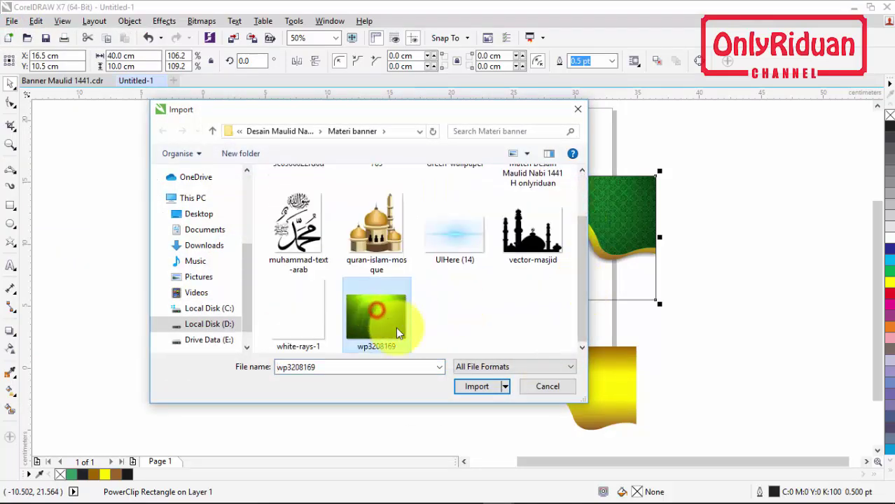
{"action": "left_click", "coordinate": [479, 387]}
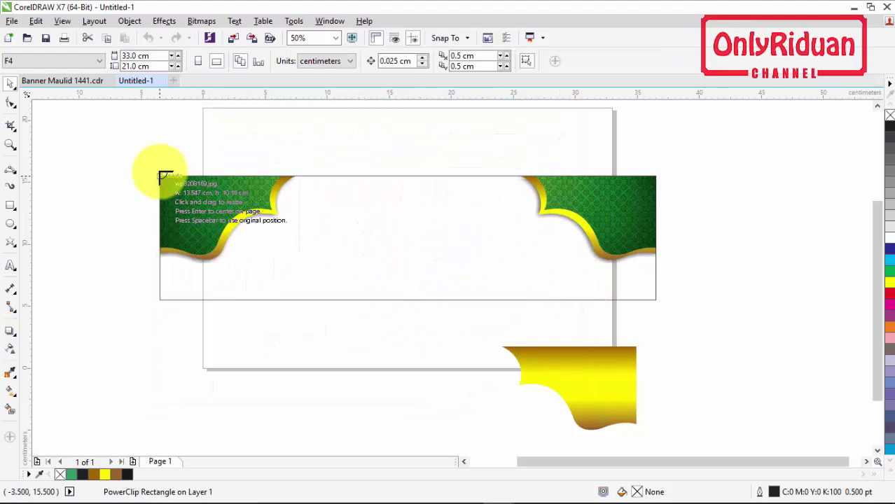
{"action": "left_click_drag", "start_coordinate": [159, 180], "coordinate": [432, 295]}
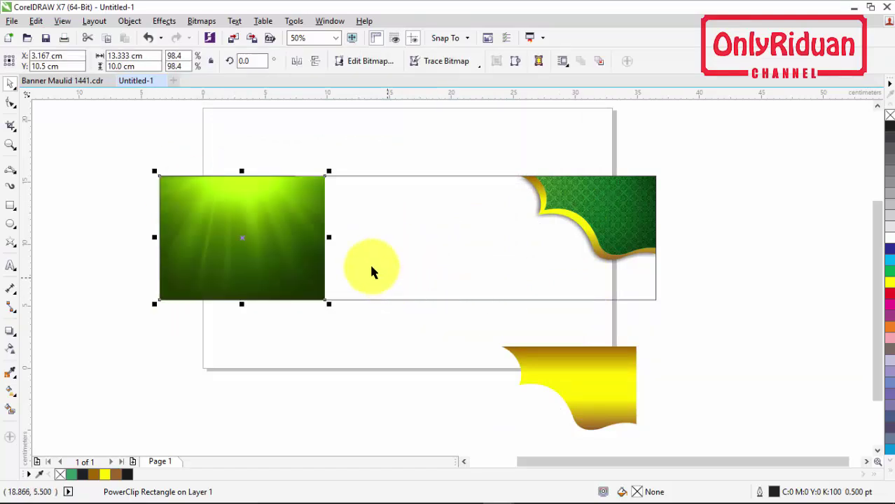
Stretch the green rays image to 40 cm wide and PowerClip it inside the base rectangle
{"action": "left_click_drag", "start_coordinate": [329, 238], "coordinate": [655, 242]}
{"action": "left_click_drag", "start_coordinate": [356, 194], "coordinate": [371, 360]}
{"action": "right_click", "coordinate": [414, 378]}
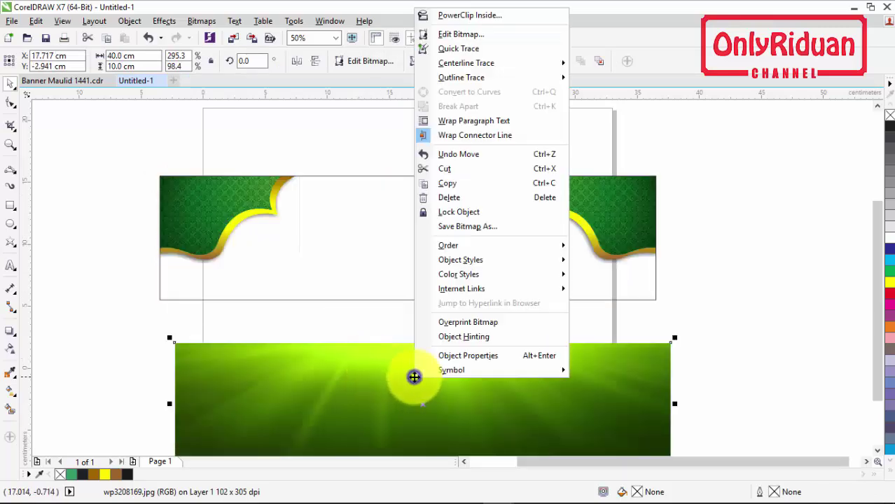
{"action": "left_click", "coordinate": [449, 17]}
{"action": "left_click", "coordinate": [395, 229]}
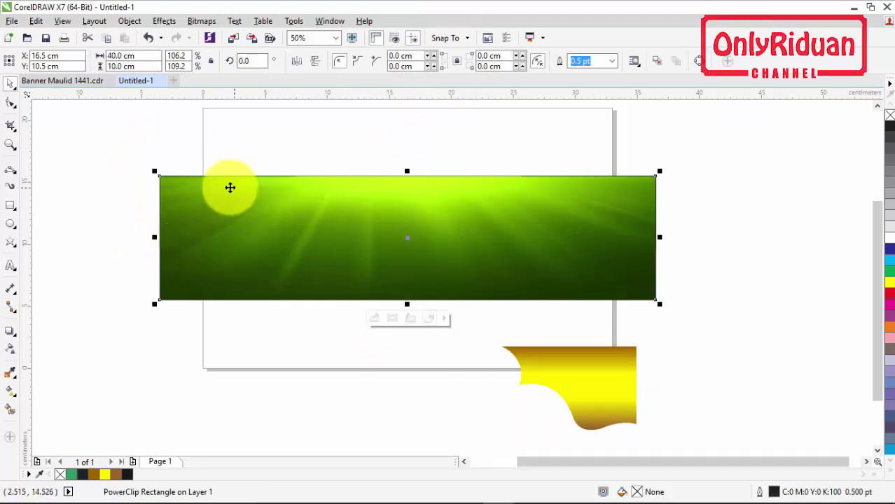
Edit the base rectangle's PowerClip contents to send the green rays image to the back of the layer, and finish editing
{"action": "right_click", "coordinate": [471, 209]}
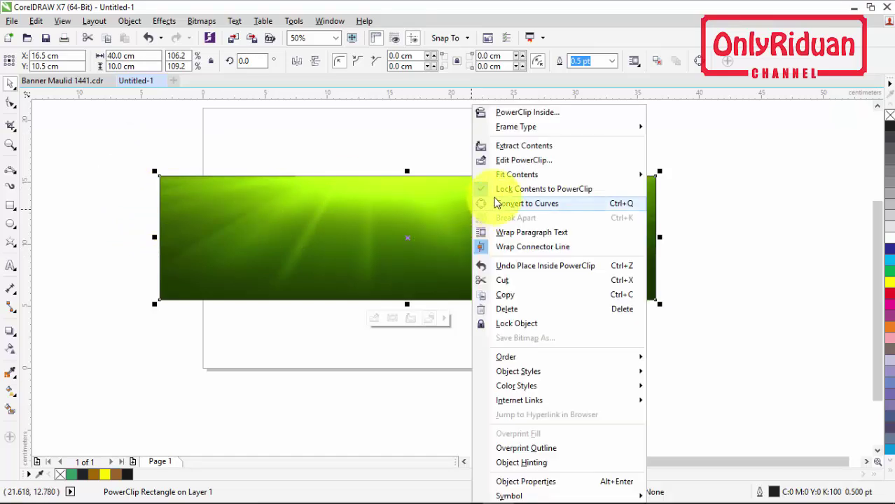
{"action": "left_click", "coordinate": [514, 160]}
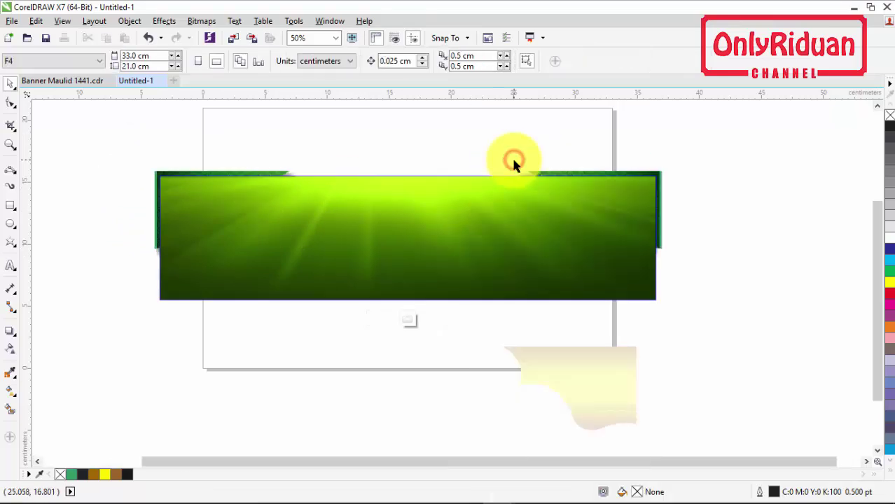
{"action": "left_click", "coordinate": [428, 236]}
{"action": "right_click", "coordinate": [443, 221]}
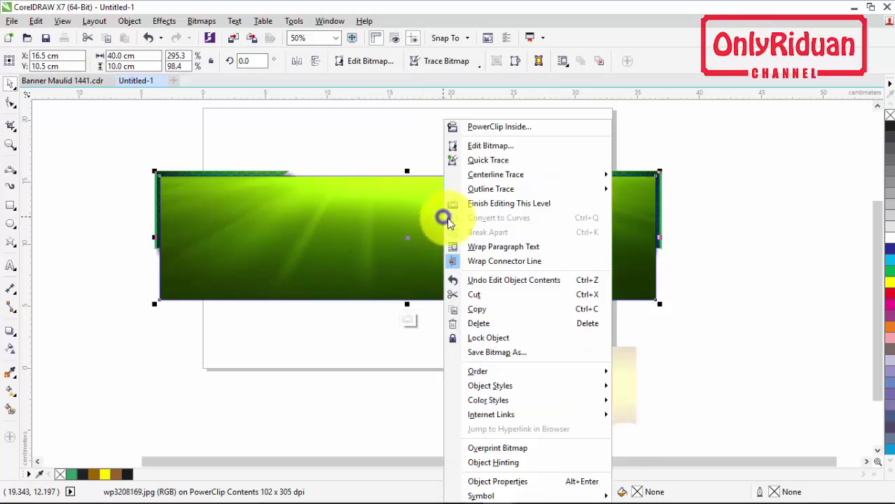
{"action": "mouse_move", "coordinate": [489, 375]}
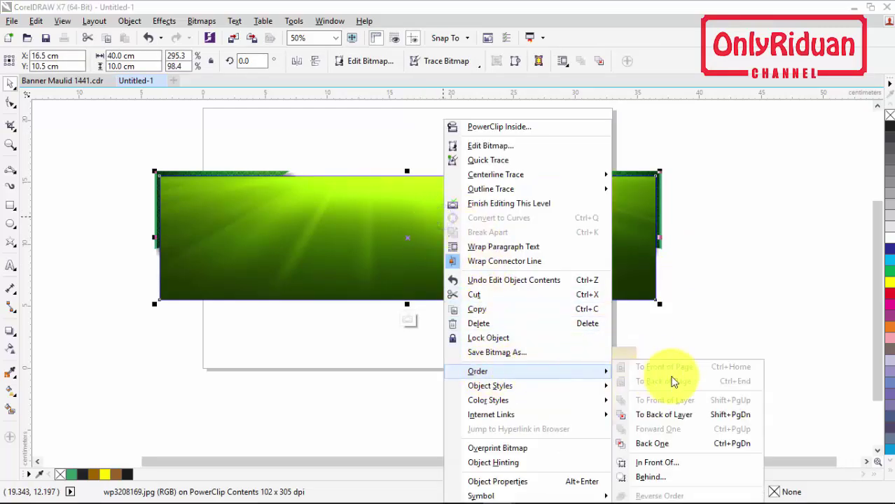
{"action": "left_click", "coordinate": [666, 414]}
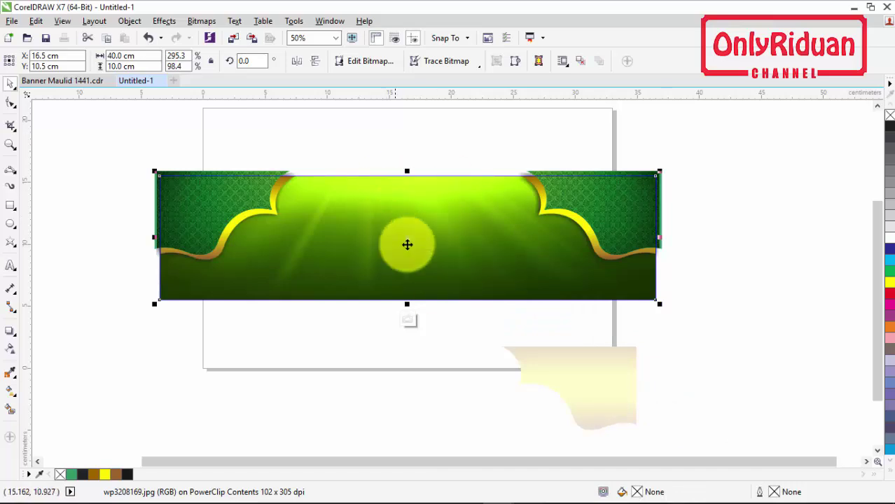
{"action": "right_click", "coordinate": [517, 217]}
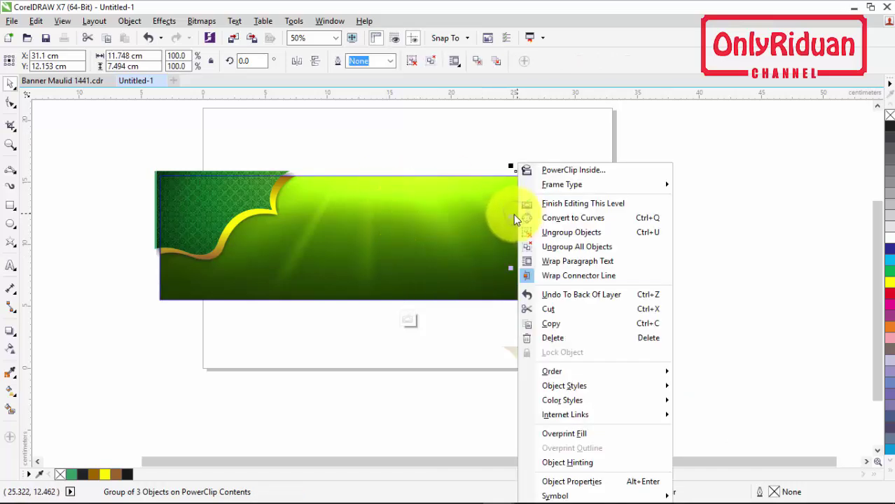
{"action": "left_click", "coordinate": [569, 205]}
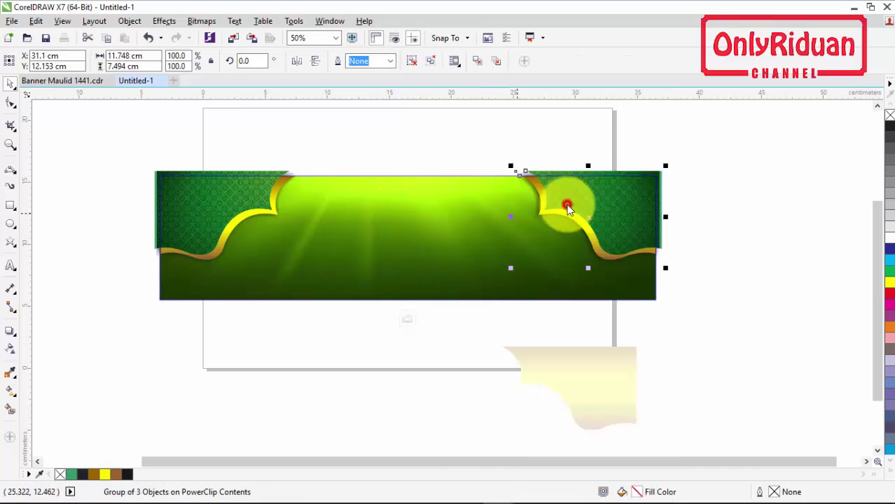
{"action": "left_click", "coordinate": [729, 327]}
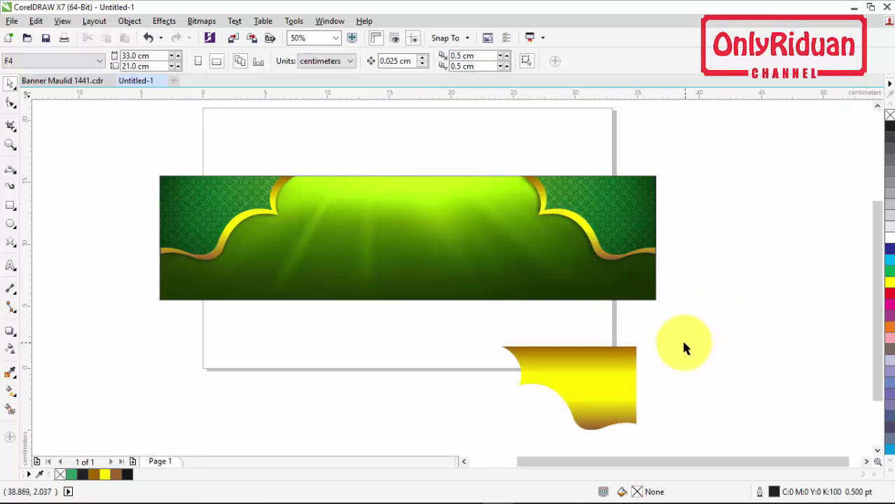
Move the spare gold shape farther from the banner and draw a 40 cm by about 1.35 cm rectangle along the banner's bottom edge
{"action": "left_click_drag", "start_coordinate": [602, 366], "coordinate": [638, 384]}
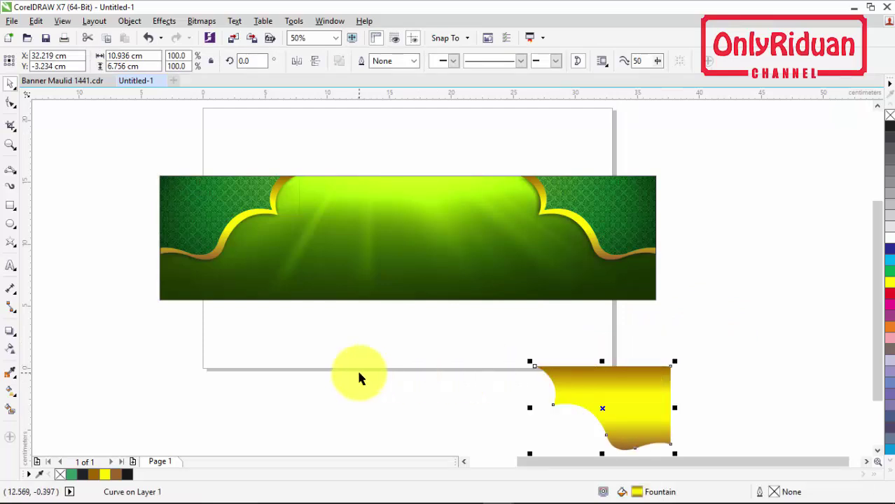
{"action": "left_click", "coordinate": [10, 206]}
{"action": "left_click_drag", "start_coordinate": [160, 301], "coordinate": [654, 283]}
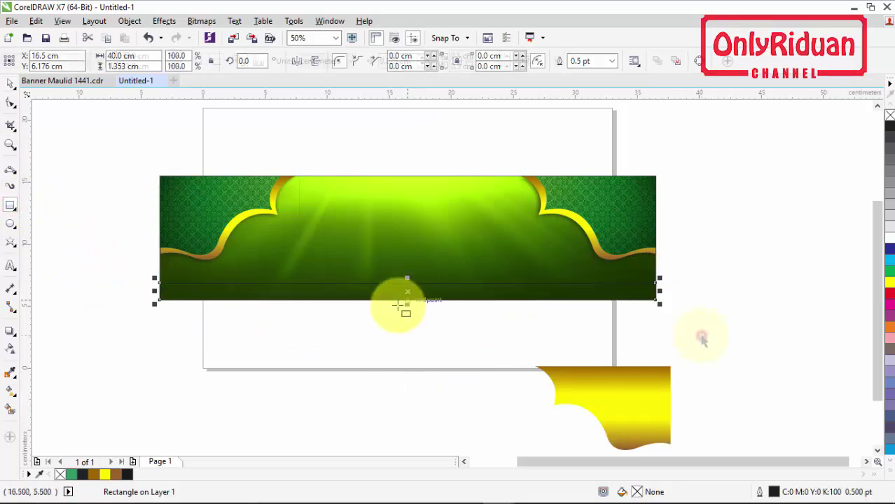
{"action": "key", "text": "space"}
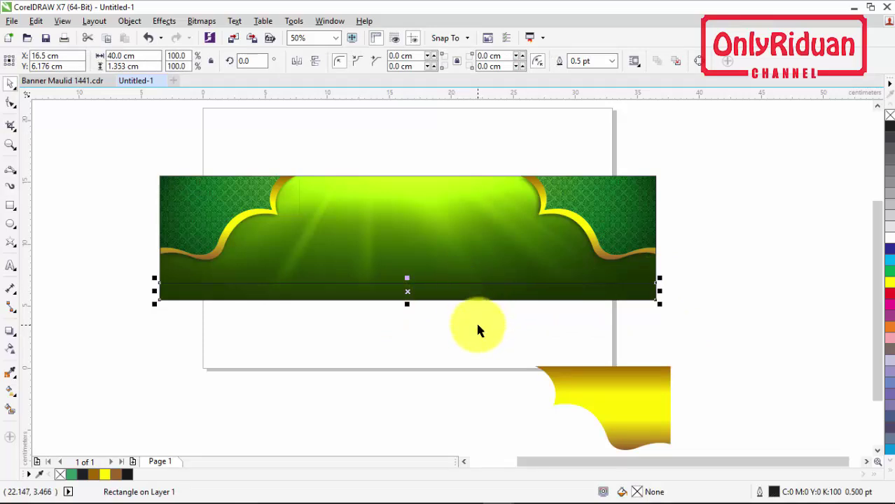
Convert the bottom strip rectangle to curves and bend the middle of its upper edge downward into a shallow arc
{"action": "right_click", "coordinate": [407, 292]}
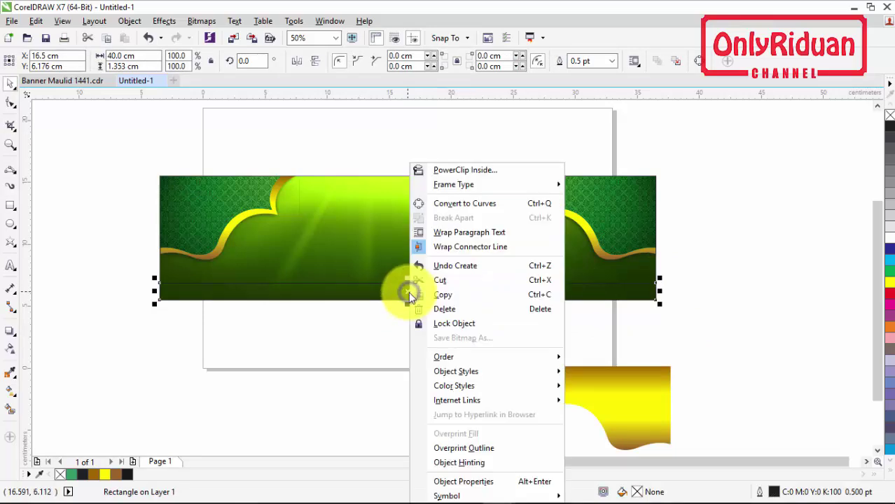
{"action": "left_click", "coordinate": [455, 203]}
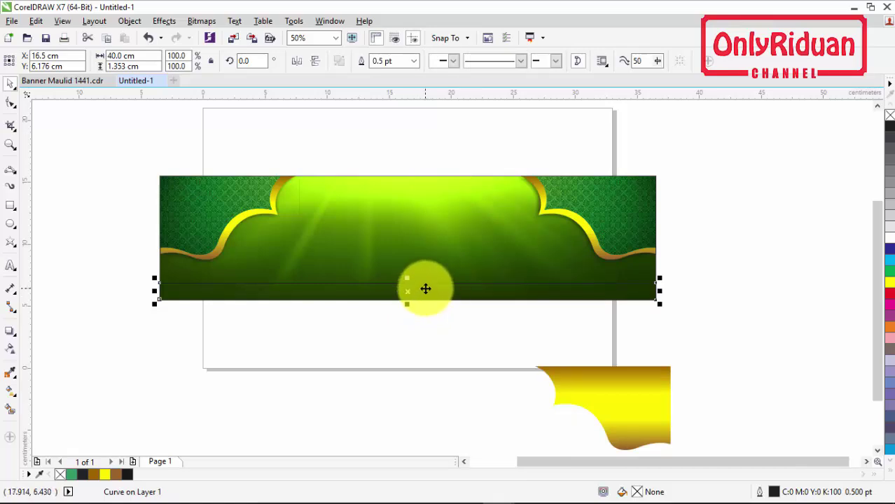
{"action": "scroll", "coordinate": [406, 295], "scroll_direction": "up", "scroll_amount": 2}
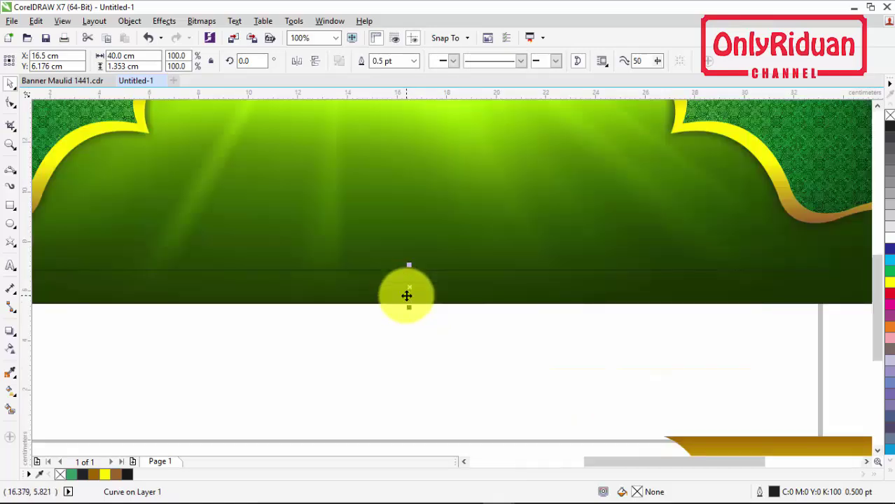
{"action": "left_click", "coordinate": [10, 103]}
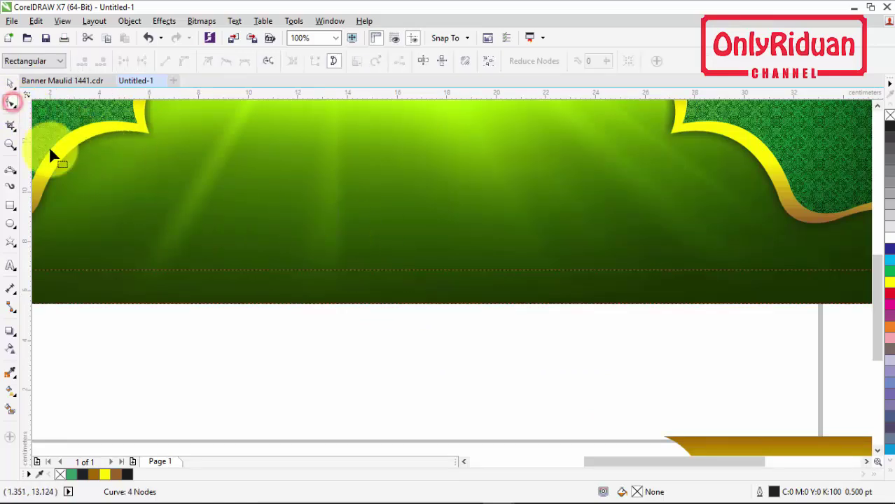
{"action": "right_click", "coordinate": [411, 270]}
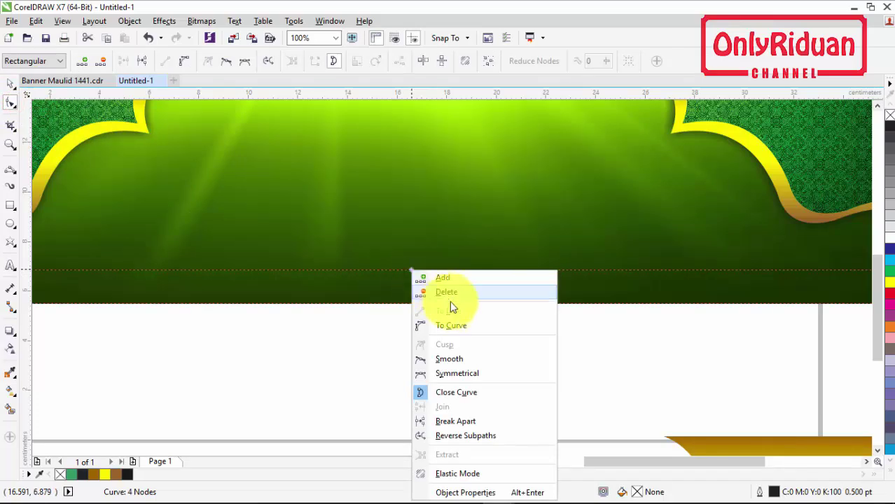
{"action": "left_click", "coordinate": [456, 325]}
{"action": "left_click_drag", "start_coordinate": [416, 269], "coordinate": [420, 294]}
{"action": "scroll", "coordinate": [419, 294], "scroll_direction": "down", "scroll_amount": 2}
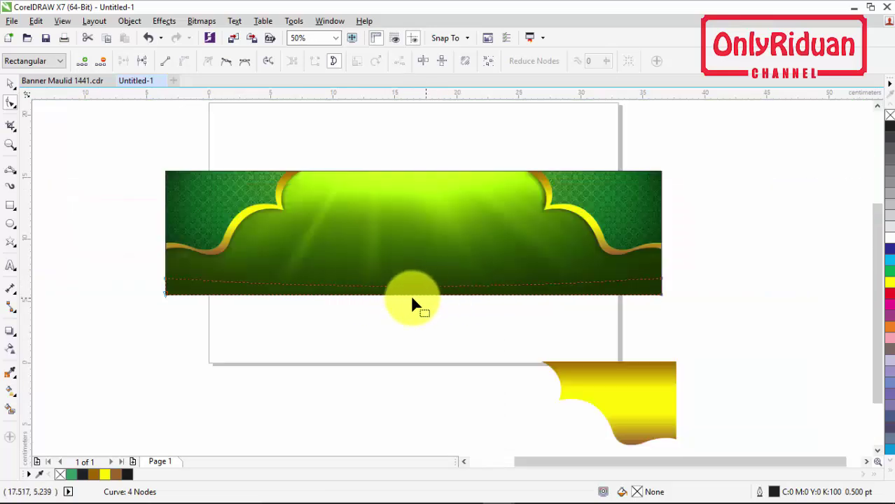
{"action": "left_click", "coordinate": [11, 84]}
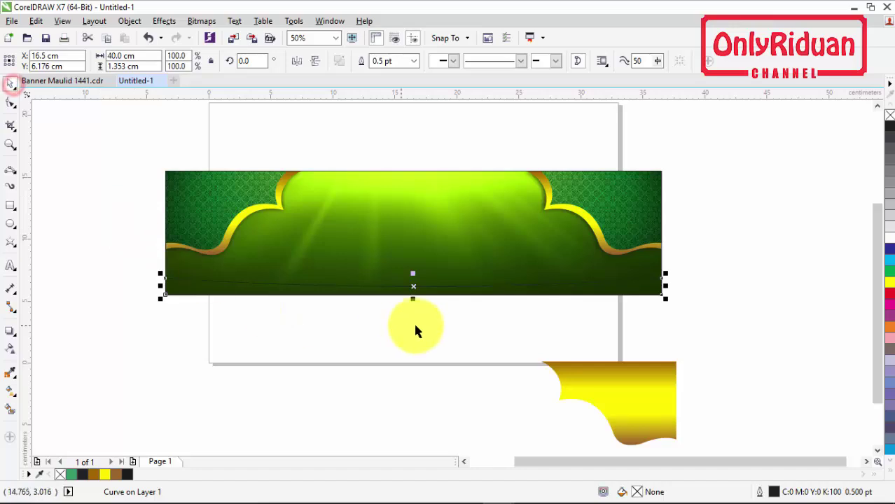
Duplicate the curved bottom strip and fill the original strip with yellow
{"action": "key", "text": "ctrl+d"}
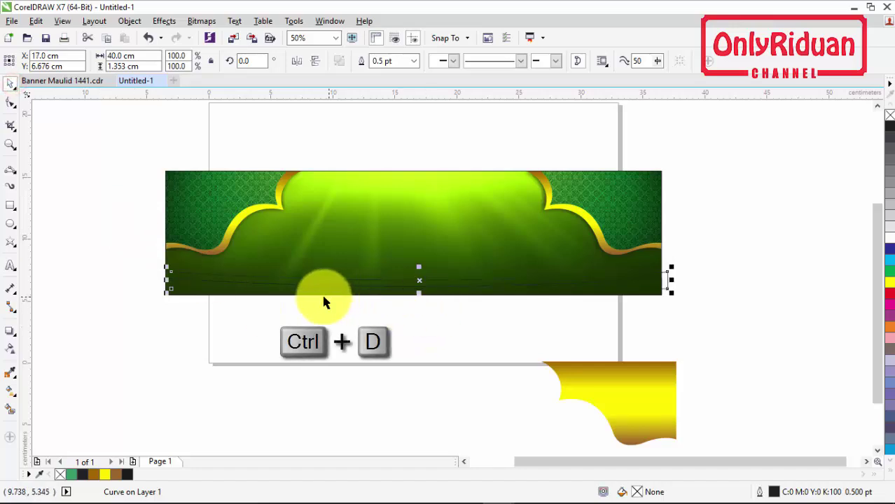
{"action": "scroll", "coordinate": [225, 285], "scroll_direction": "up", "scroll_amount": 2}
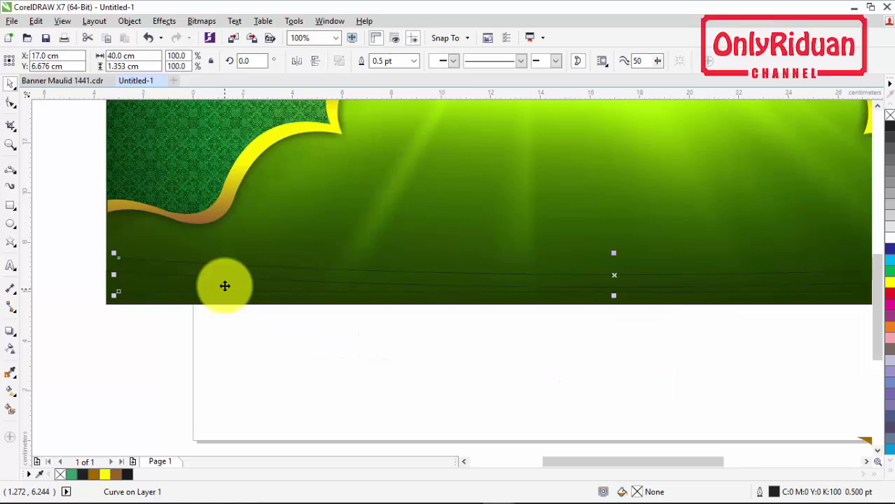
{"action": "left_click", "coordinate": [153, 309]}
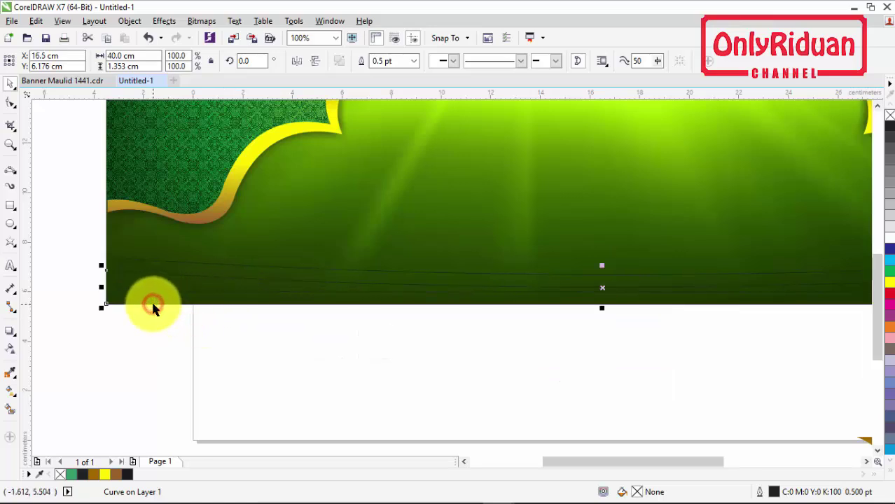
{"action": "left_click", "coordinate": [104, 475]}
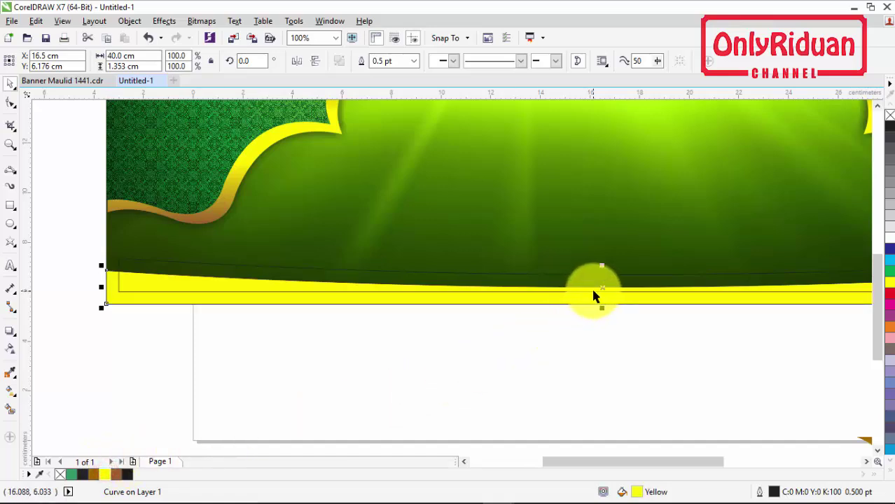
Stretch the yellow bottom strip upward to about 1.51 cm tall
{"action": "scroll", "coordinate": [593, 295], "scroll_direction": "up", "scroll_amount": 1}
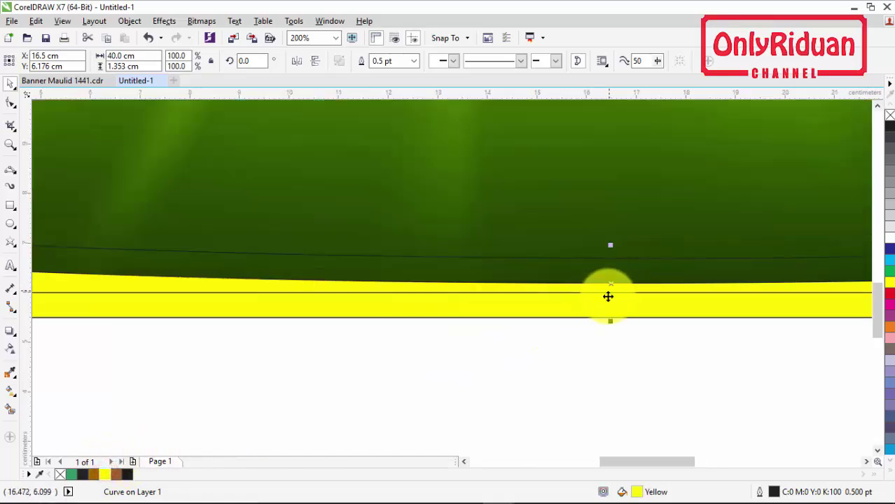
{"action": "left_click_drag", "start_coordinate": [611, 246], "coordinate": [612, 241]}
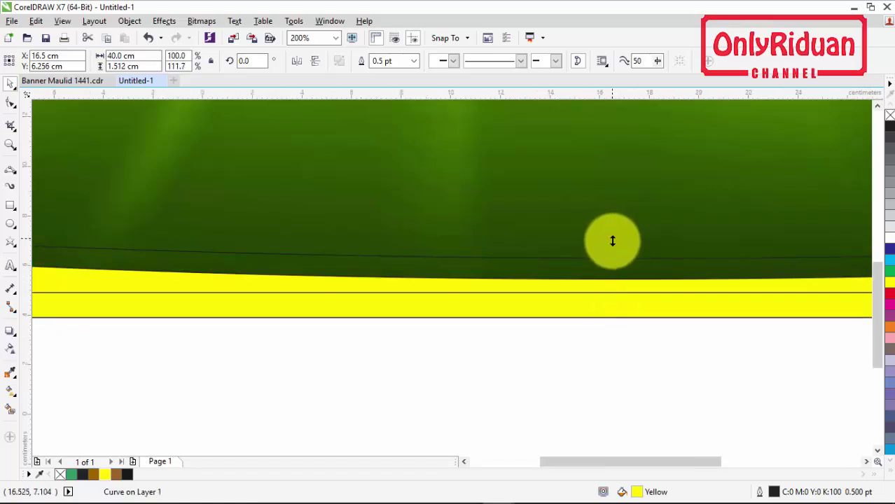
{"action": "scroll", "coordinate": [612, 240], "scroll_direction": "down", "scroll_amount": 2}
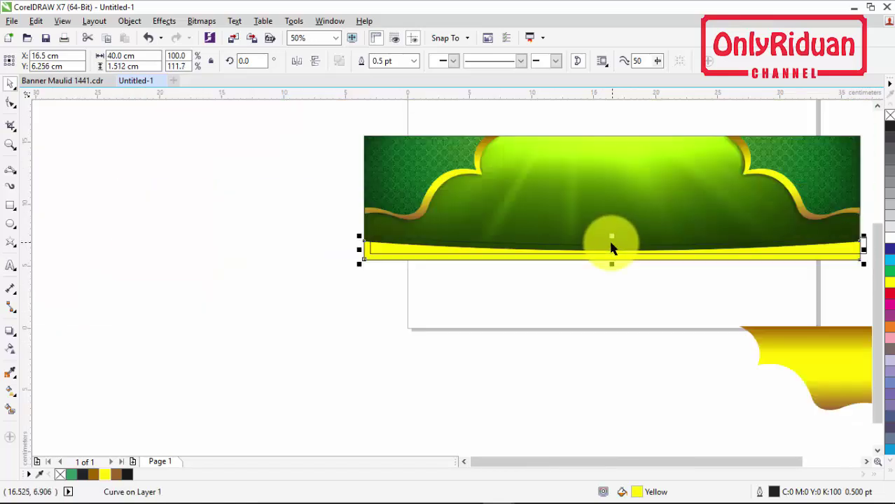
{"action": "left_click", "coordinate": [867, 463]}
{"action": "left_click", "coordinate": [483, 305]}
{"action": "left_click_drag", "start_coordinate": [471, 257], "coordinate": [465, 293]}
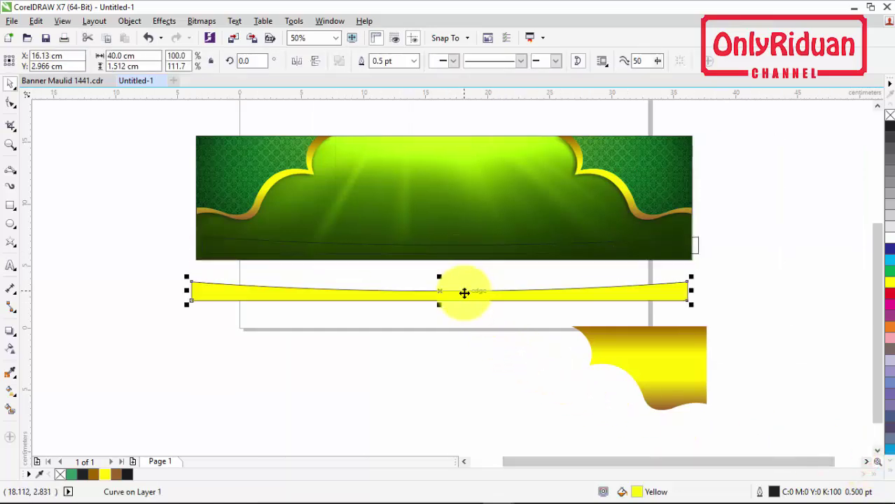
{"action": "key", "text": "ctrl+z"}
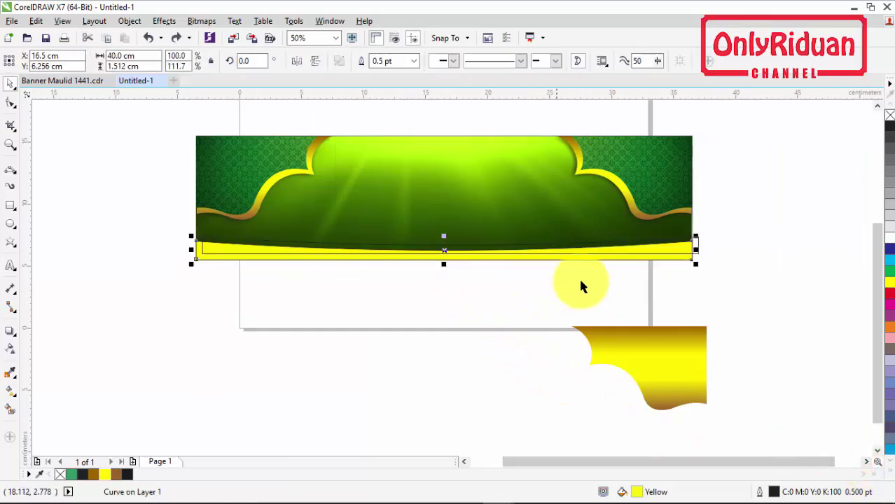
Move the unfilled duplicate strip to the empty area just below the banner
{"action": "left_click", "coordinate": [704, 246]}
{"action": "left_click_drag", "start_coordinate": [692, 250], "coordinate": [681, 288]}
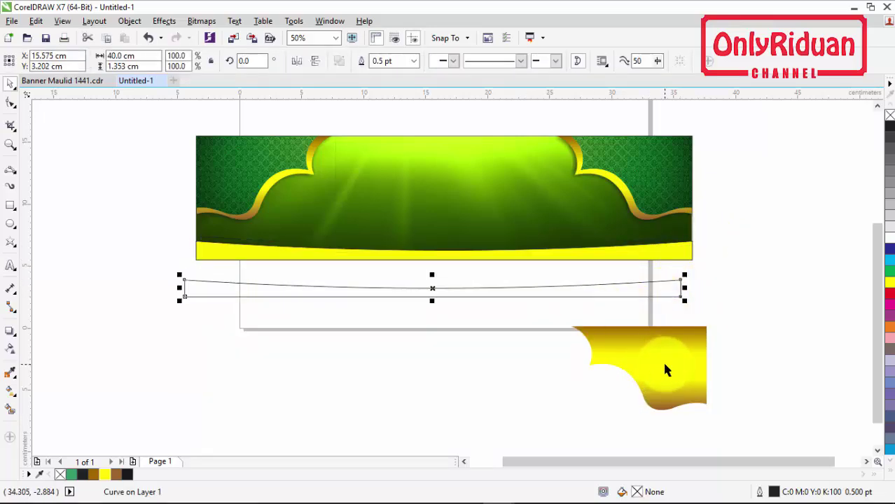
{"action": "left_click", "coordinate": [461, 364]}
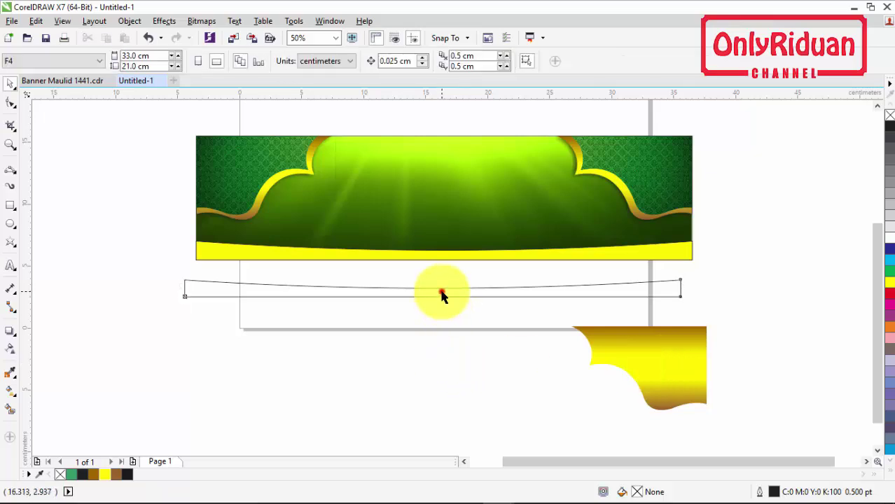
Copy the outline pen, outline color and fill from the spare gold shape to the unfilled strip
{"action": "left_click", "coordinate": [441, 292]}
{"action": "left_click", "coordinate": [35, 22]}
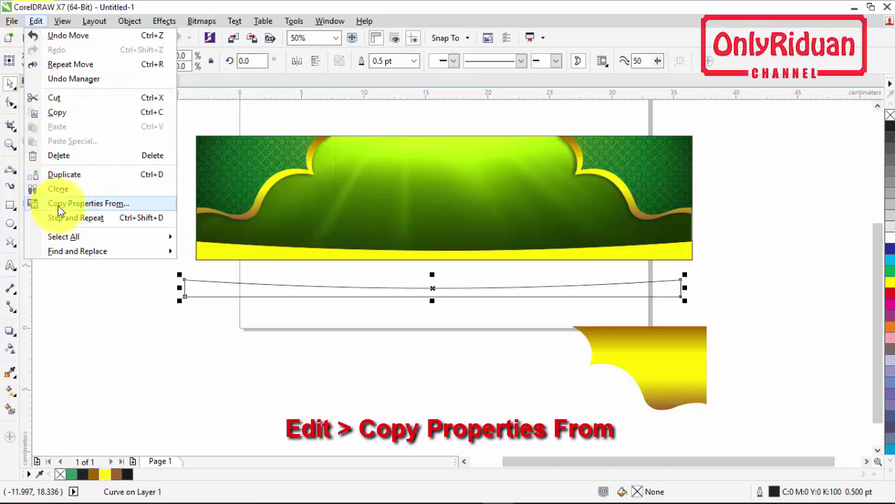
{"action": "left_click", "coordinate": [84, 204]}
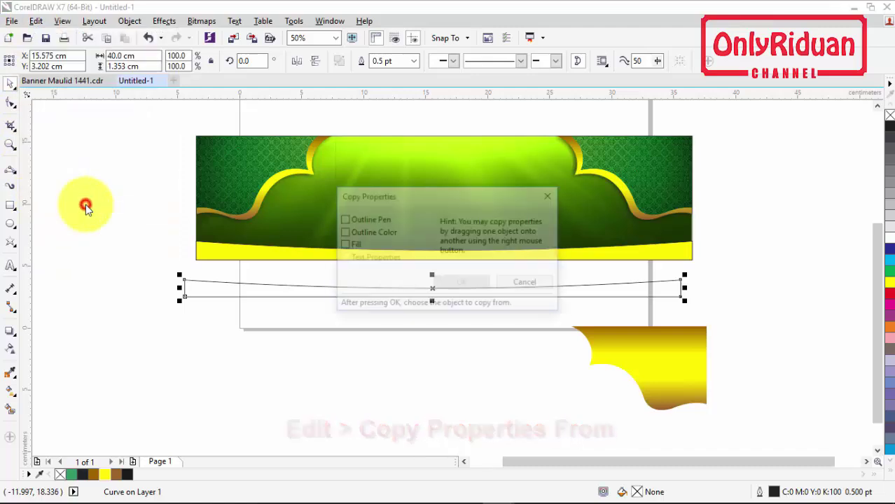
{"action": "left_click", "coordinate": [343, 244]}
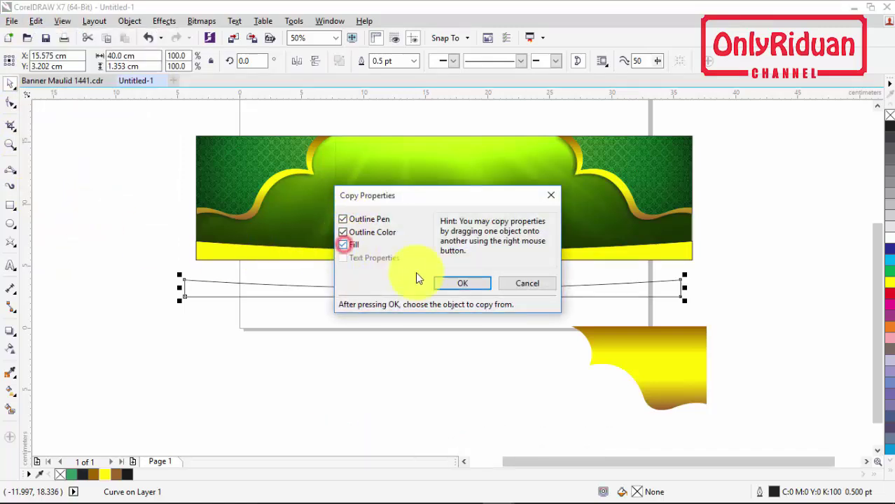
{"action": "left_click", "coordinate": [462, 283]}
{"action": "left_click", "coordinate": [662, 358]}
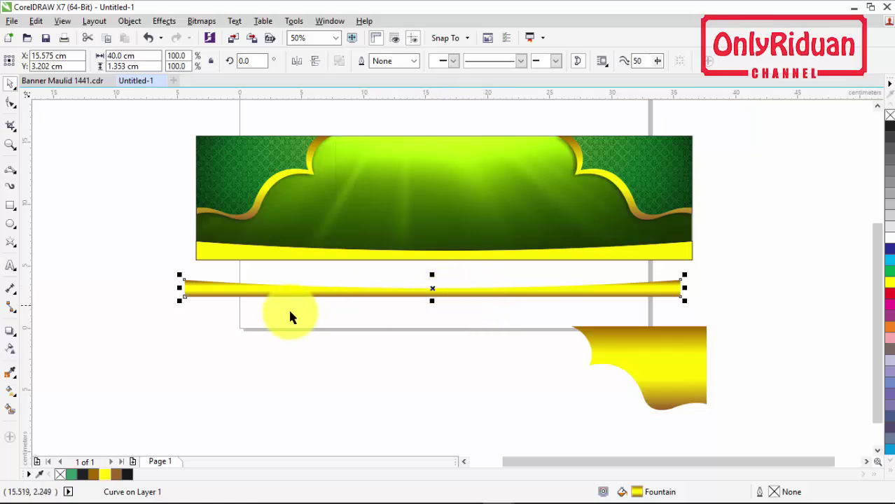
Reorient the separate strip's gold fountain fill so it runs horizontally from one end of the strip to the other
{"action": "left_click", "coordinate": [11, 392]}
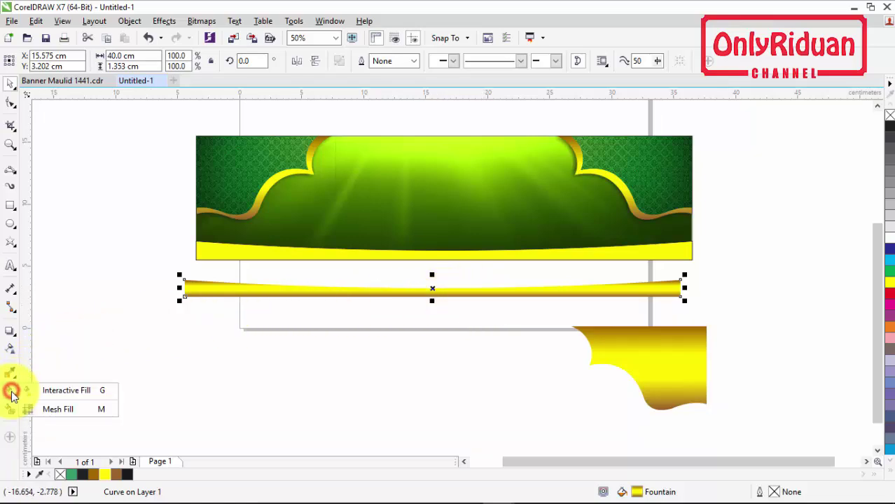
{"action": "left_click", "coordinate": [53, 395]}
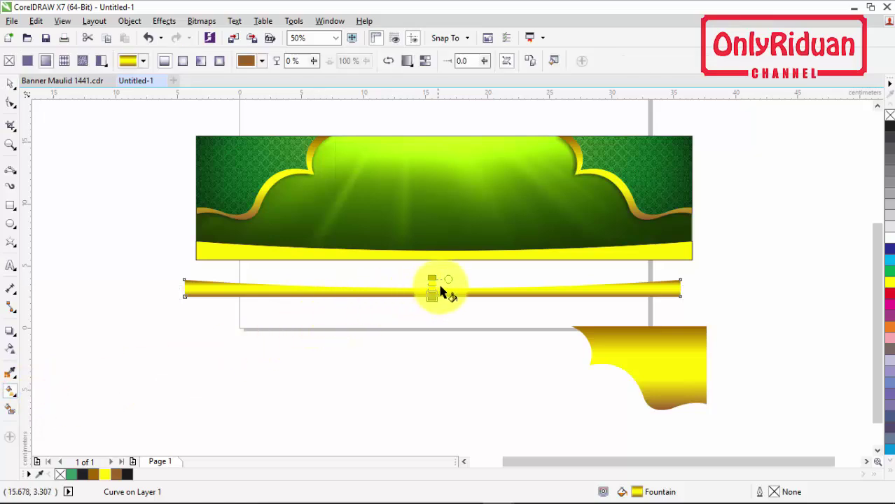
{"action": "left_click_drag", "start_coordinate": [432, 296], "coordinate": [679, 296]}
{"action": "left_click", "coordinate": [435, 293]}
{"action": "left_click_drag", "start_coordinate": [432, 297], "coordinate": [188, 295]}
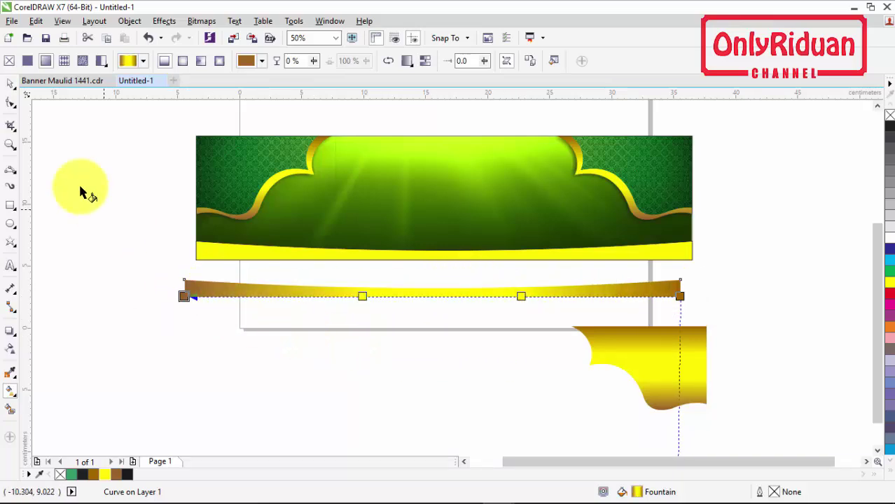
{"action": "left_click", "coordinate": [9, 83]}
{"action": "left_click", "coordinate": [442, 359]}
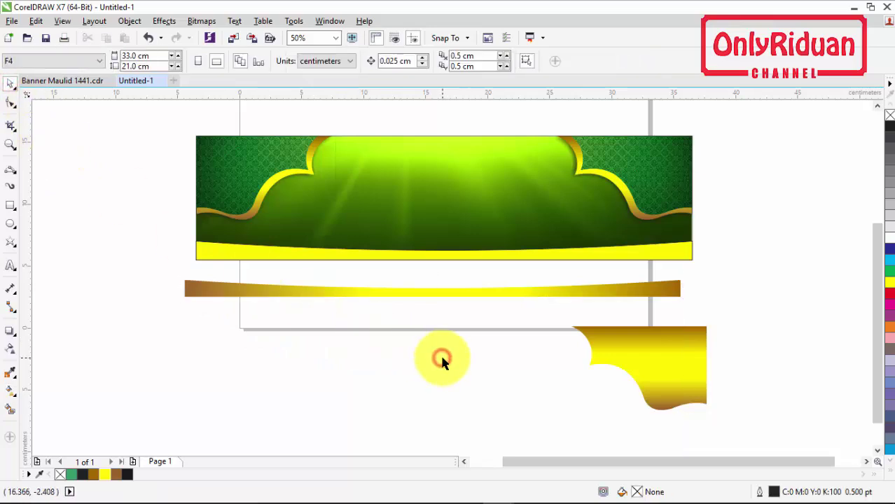
Give the yellow strip on the banner a linear fountain fill, sampling its end color from the gold strip's yellow middle
{"action": "left_click", "coordinate": [471, 287]}
{"action": "left_click", "coordinate": [463, 255]}
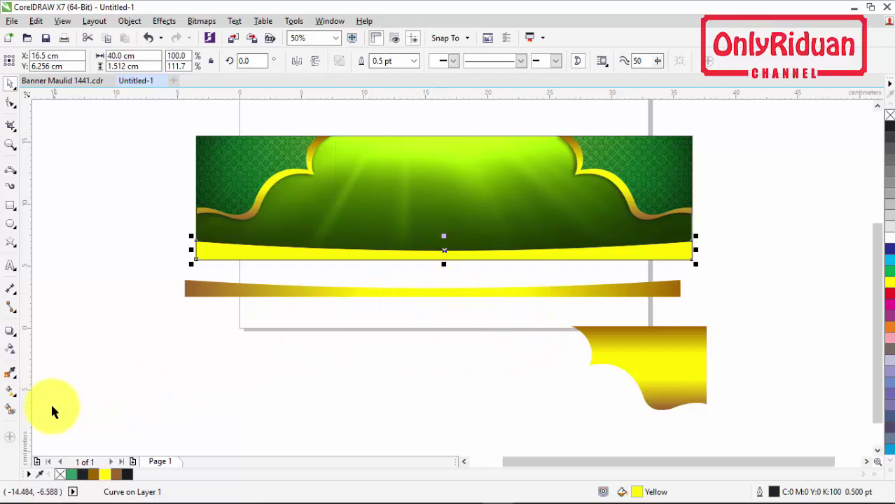
{"action": "left_click", "coordinate": [16, 394]}
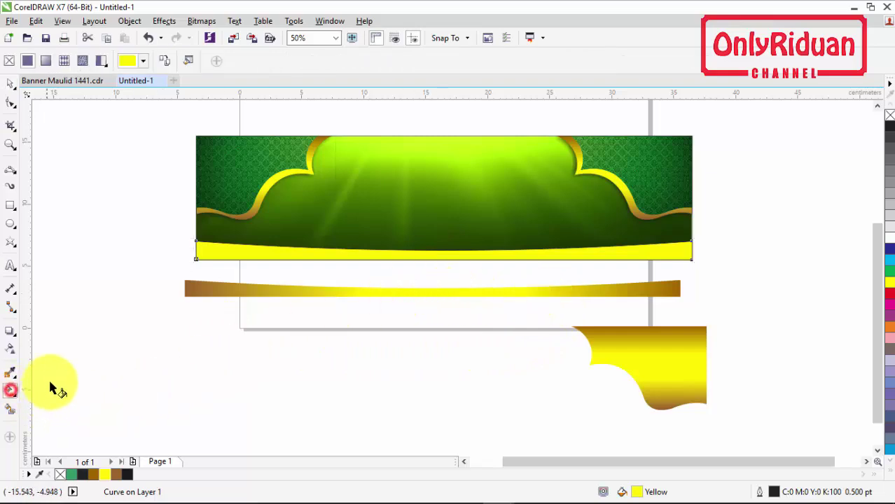
{"action": "left_click", "coordinate": [45, 62]}
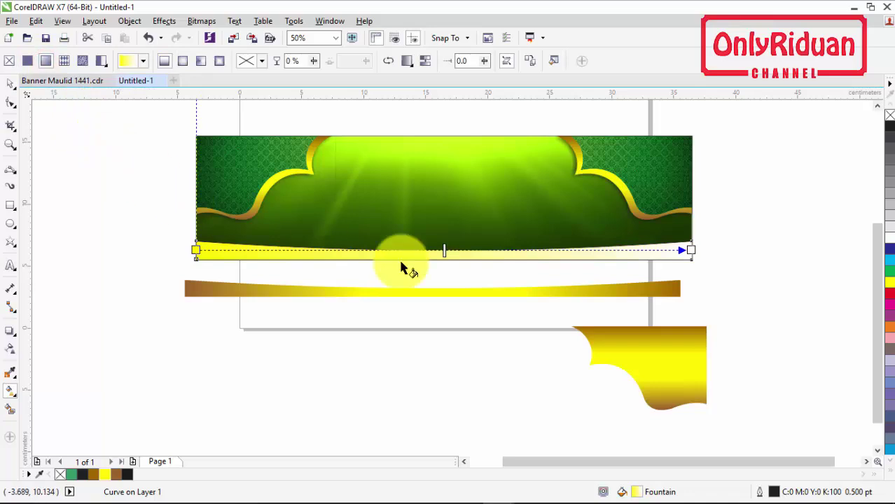
{"action": "left_click", "coordinate": [690, 248]}
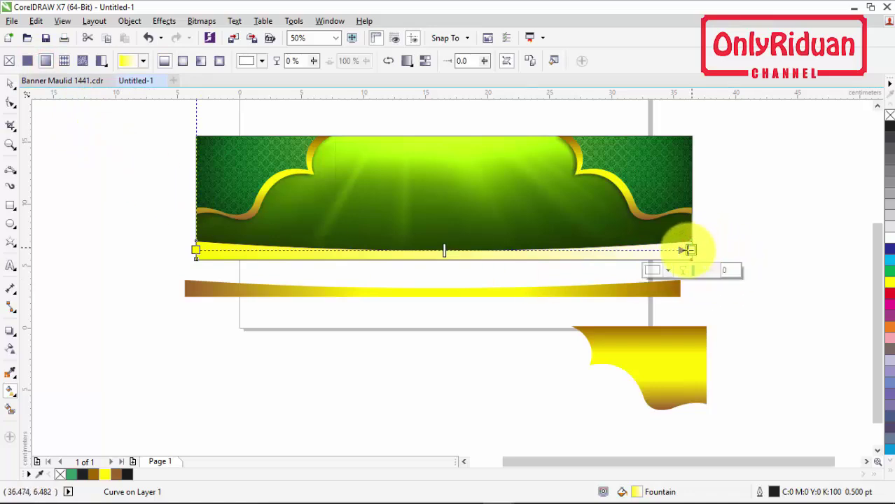
{"action": "left_click", "coordinate": [668, 268]}
{"action": "left_click", "coordinate": [696, 299]}
{"action": "left_click", "coordinate": [448, 288]}
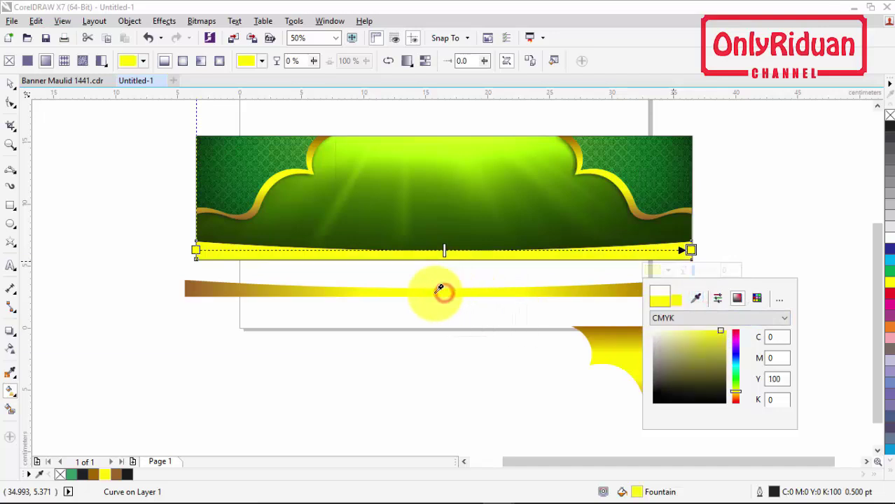
{"action": "left_click", "coordinate": [433, 254]}
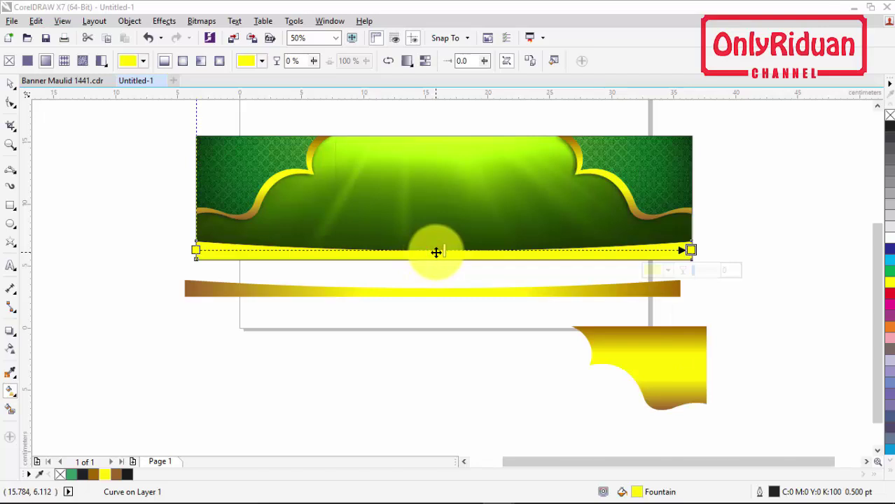
Add a color node at 49% of the banner strip's fountain fill and sample its brown from the gold strip's end
{"action": "double_click", "coordinate": [436, 250]}
{"action": "left_click", "coordinate": [416, 271]}
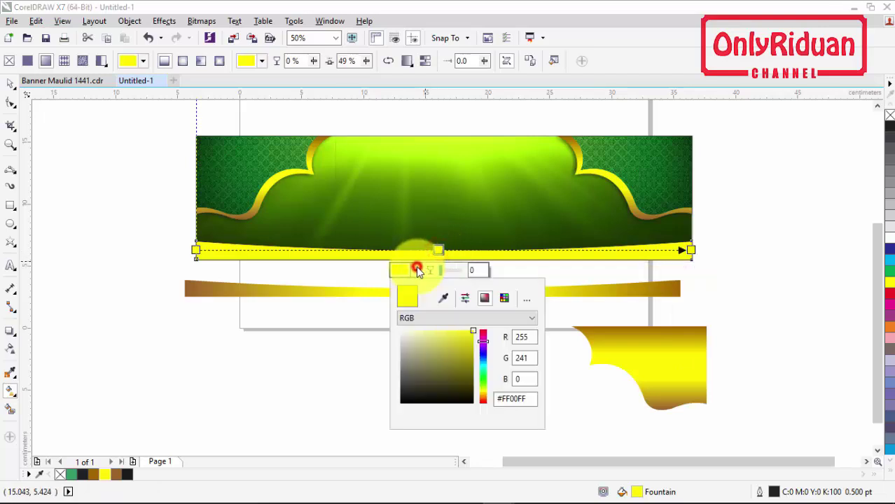
{"action": "left_click", "coordinate": [443, 298]}
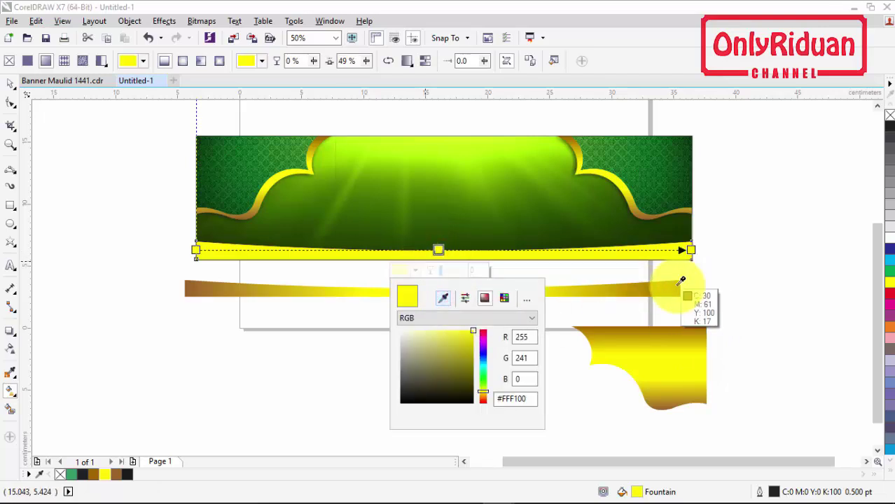
{"action": "left_click", "coordinate": [680, 284]}
{"action": "left_click", "coordinate": [11, 83]}
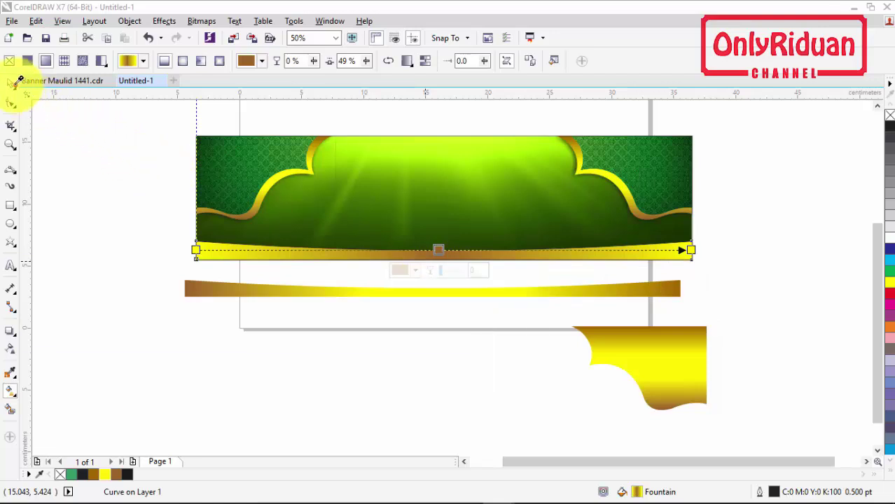
Move the separate gold strip onto the banner's bottom edge, aligning its corner with the banner's lower-left corner
{"action": "left_click", "coordinate": [344, 354]}
{"action": "left_click", "coordinate": [483, 294]}
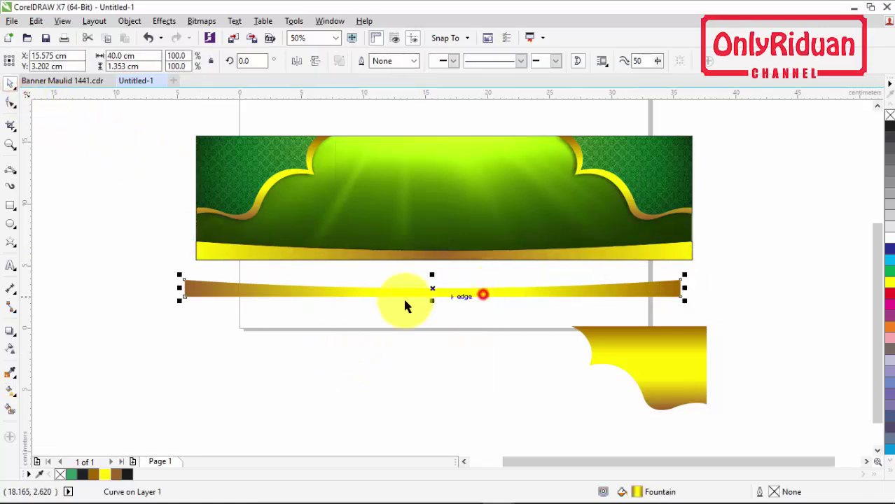
{"action": "left_click_drag", "start_coordinate": [184, 294], "coordinate": [197, 261]}
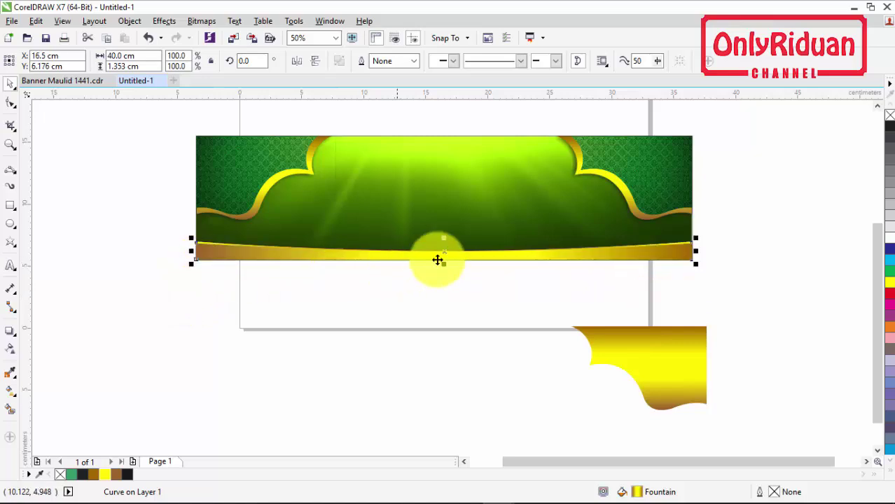
Stretch the rear strip with the brown middle upward to about 1.63 cm tall
{"action": "scroll", "coordinate": [514, 253], "scroll_direction": "up", "scroll_amount": 1}
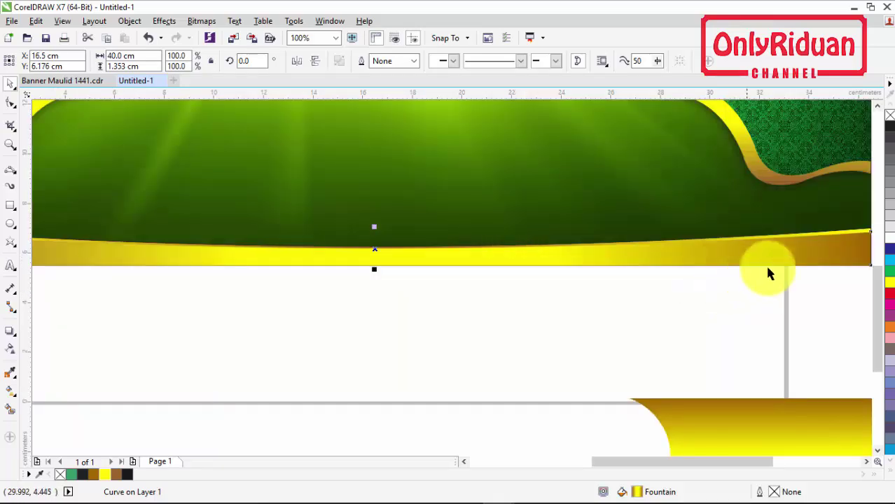
{"action": "left_click", "coordinate": [776, 293]}
{"action": "left_click", "coordinate": [811, 234]}
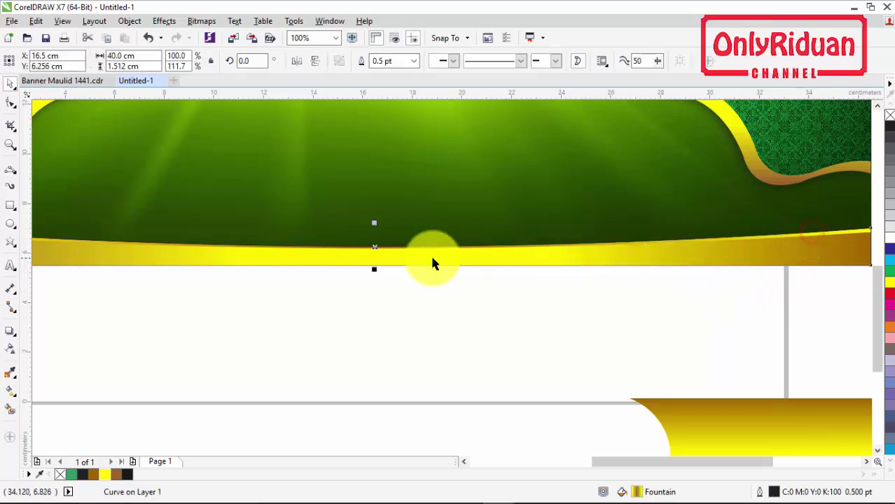
{"action": "scroll", "coordinate": [370, 231], "scroll_direction": "up", "scroll_amount": 1}
{"action": "left_click_drag", "start_coordinate": [378, 225], "coordinate": [380, 216]}
{"action": "scroll", "coordinate": [385, 238], "scroll_direction": "down", "scroll_amount": 2}
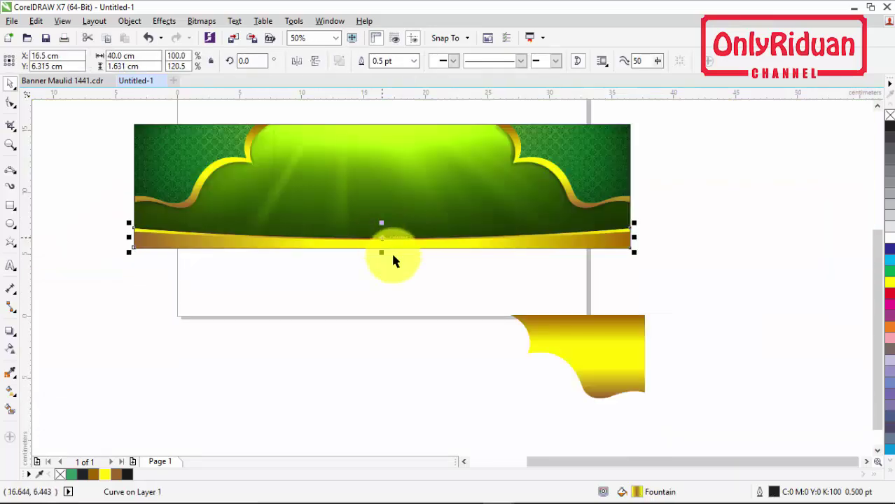
Remove the outlines from the two curved gold strips along the banner's bottom edge
{"action": "left_click", "coordinate": [433, 294]}
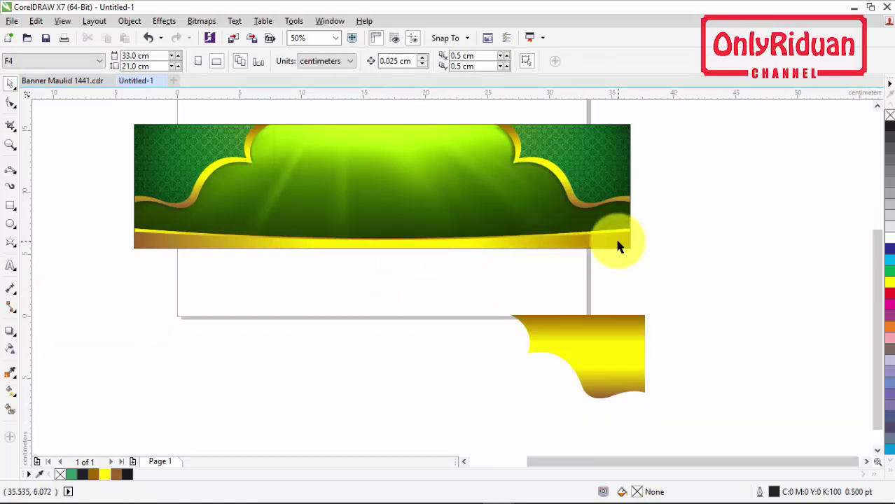
{"action": "left_click", "coordinate": [625, 276]}
{"action": "left_click", "coordinate": [680, 271]}
{"action": "left_click_drag", "start_coordinate": [552, 270], "coordinate": [114, 207]}
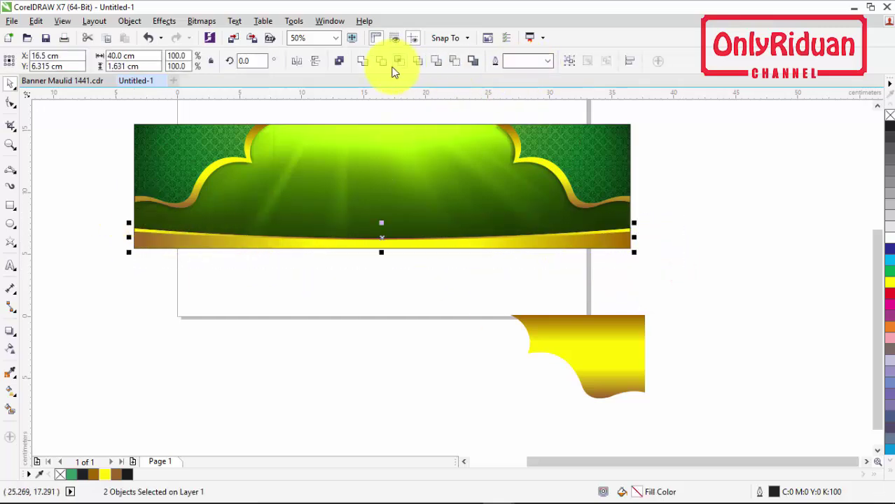
{"action": "left_click", "coordinate": [549, 60]}
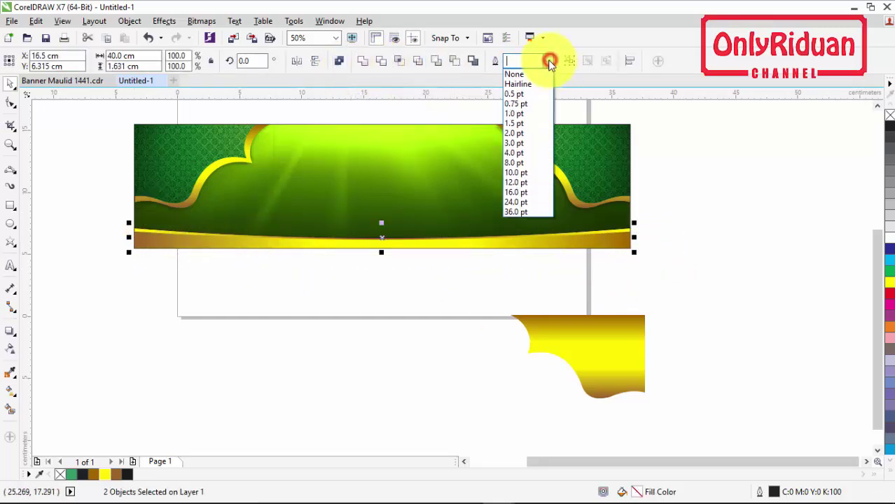
{"action": "left_click", "coordinate": [518, 74]}
{"action": "left_click", "coordinate": [451, 279]}
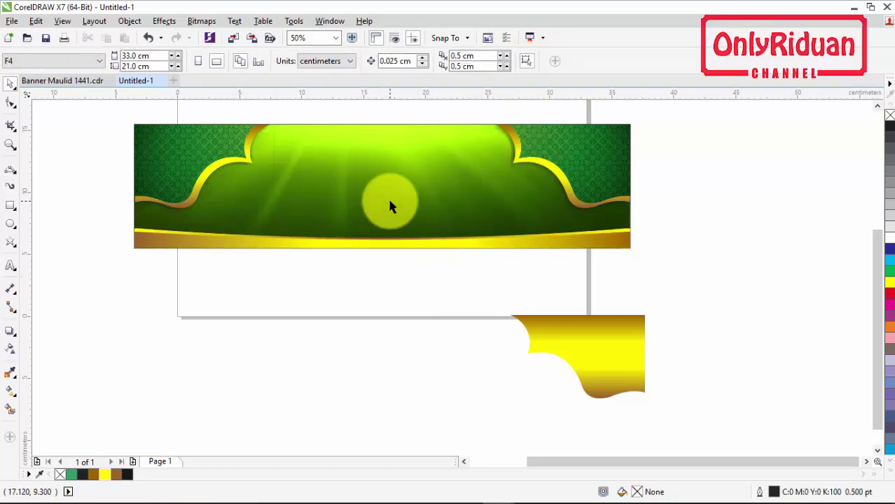
Delete the leftover gold gradient corner shape below the banner
{"action": "left_click", "coordinate": [610, 347]}
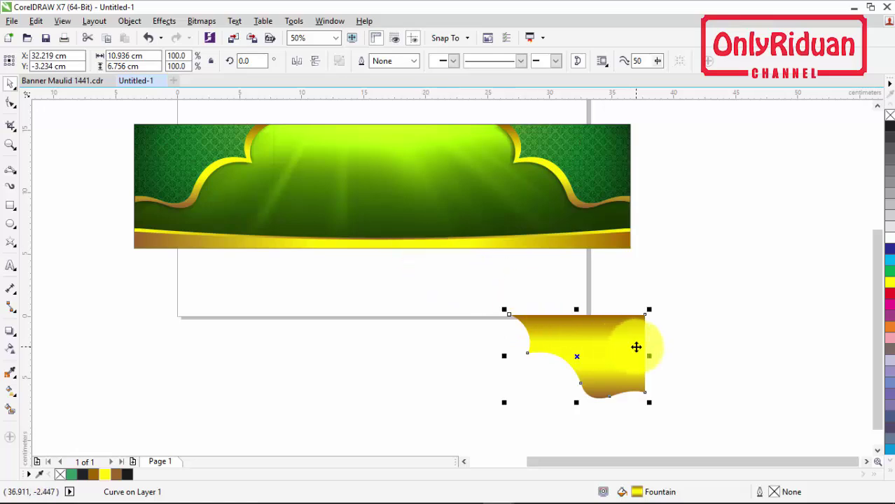
{"action": "key", "text": "Delete"}
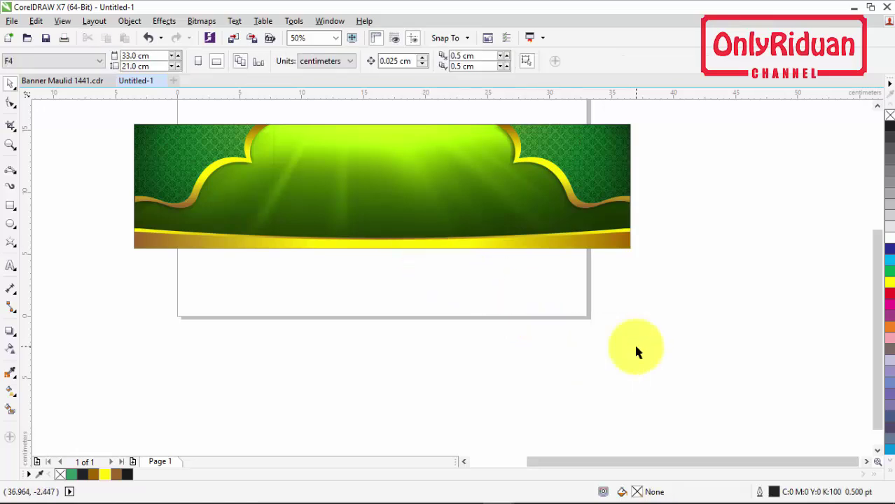
{"action": "left_click", "coordinate": [876, 104]}
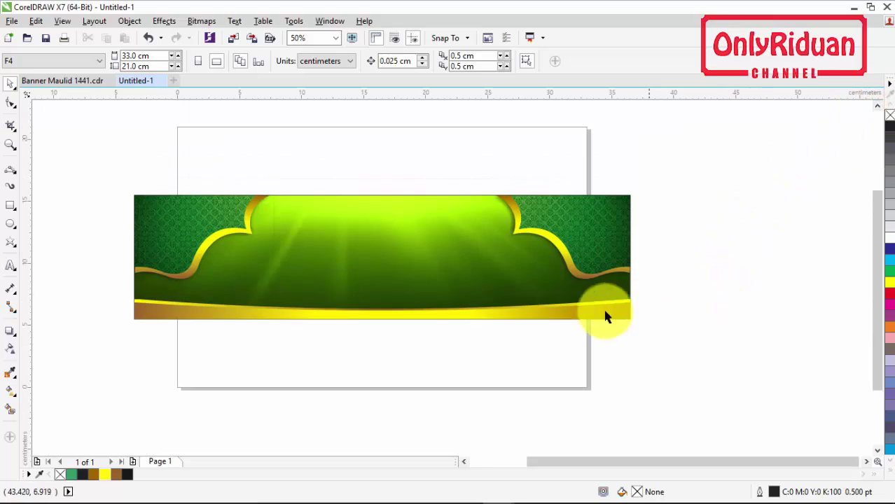
Add the artistic text "Maulid Nabi Muhammad SAW" above the banner
{"action": "left_click", "coordinate": [10, 266]}
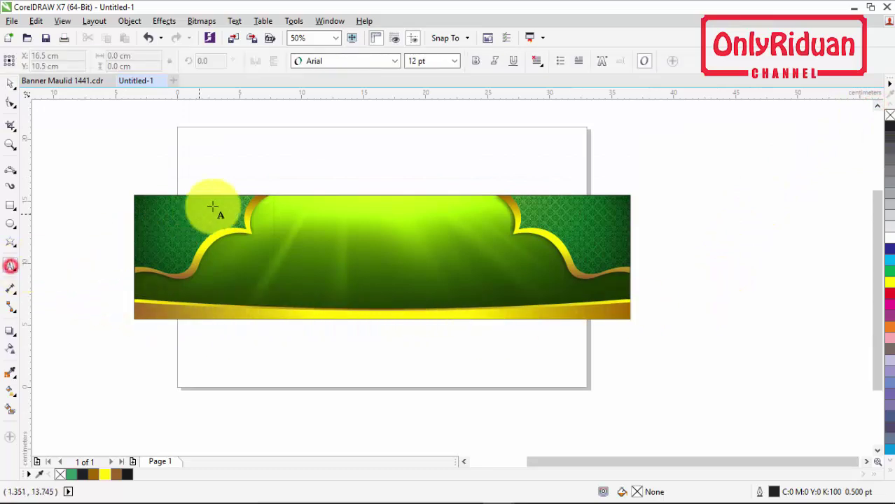
{"action": "left_click", "coordinate": [277, 168]}
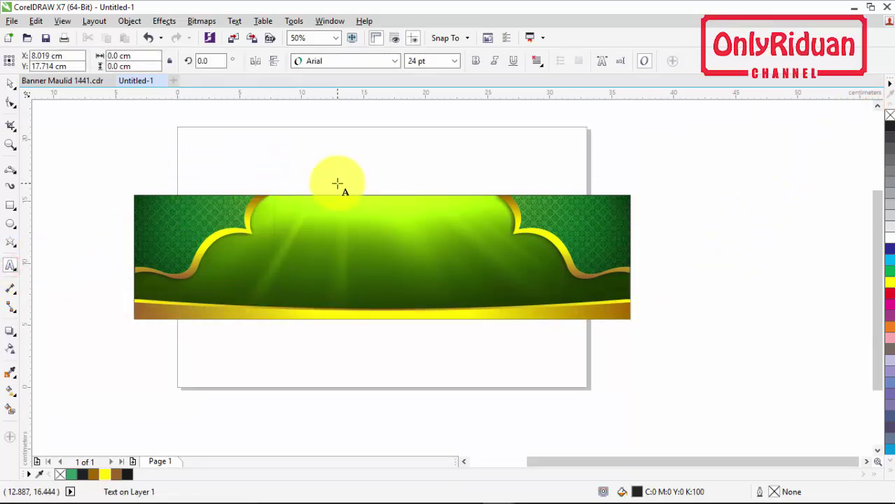
{"action": "type", "text": "Maulid"}
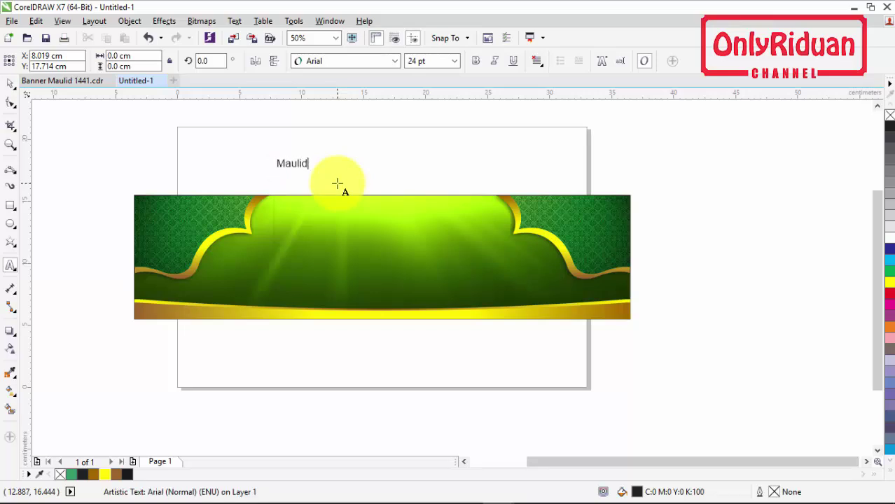
{"action": "type", "text": " Nabi "}
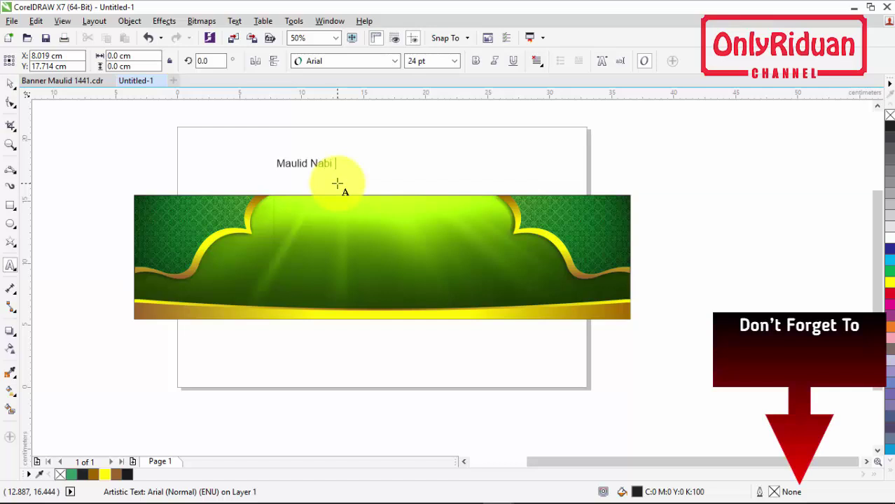
{"action": "type", "text": "Muhamm"}
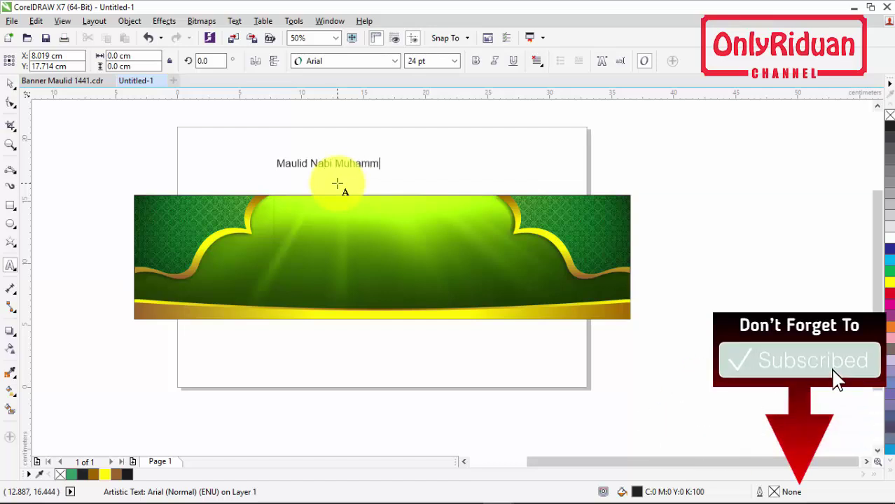
{"action": "type", "text": "ad"}
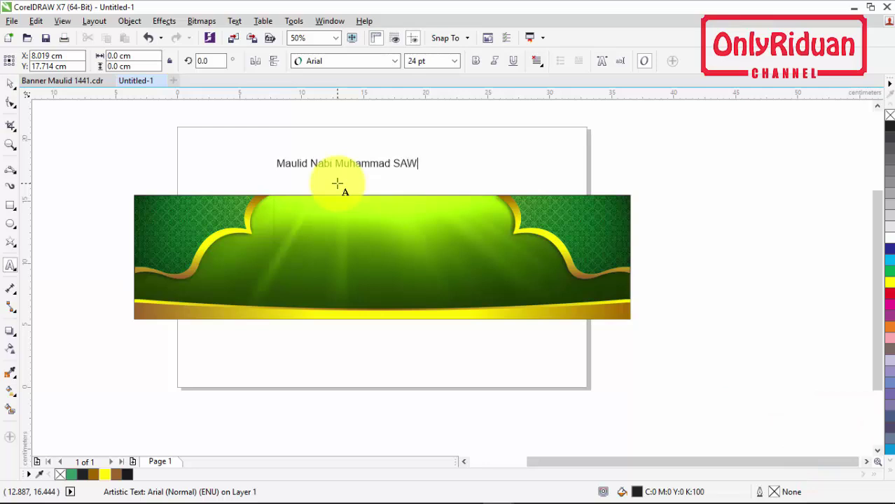
{"action": "type", "text": " SAW"}
{"action": "left_click", "coordinate": [10, 83]}
{"action": "left_click", "coordinate": [11, 82]}
Set the headline in XXII ARABIAN-ONENIGHTSTAND, enlarge it to about 46 pt and move it onto the middle of the banner
{"action": "left_click", "coordinate": [393, 61]}
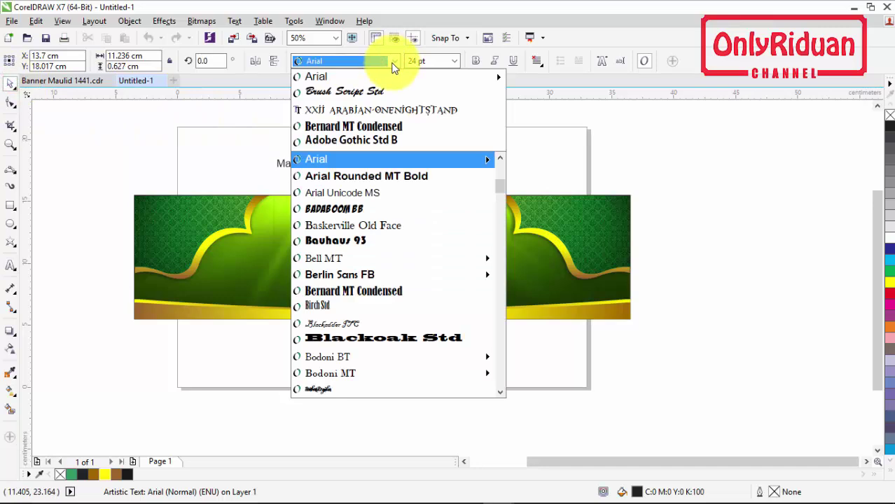
{"action": "left_click", "coordinate": [355, 111]}
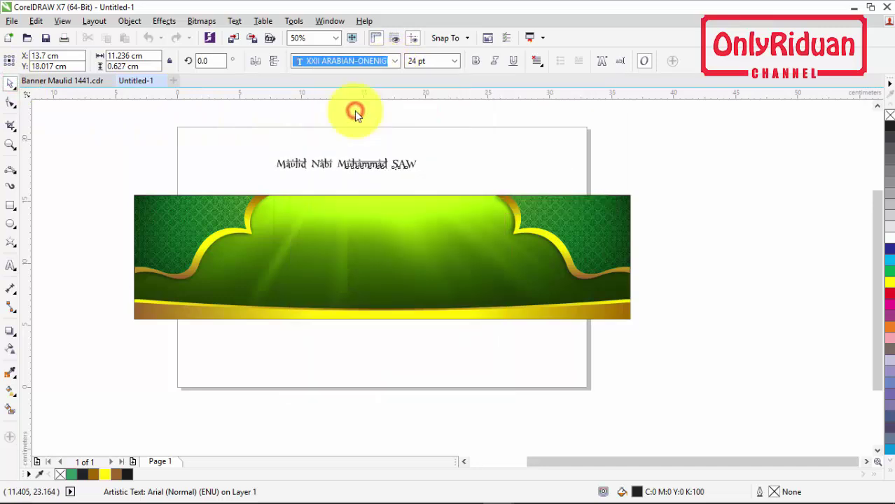
{"action": "left_click_drag", "start_coordinate": [420, 175], "coordinate": [554, 218]}
{"action": "left_click_drag", "start_coordinate": [417, 172], "coordinate": [367, 255]}
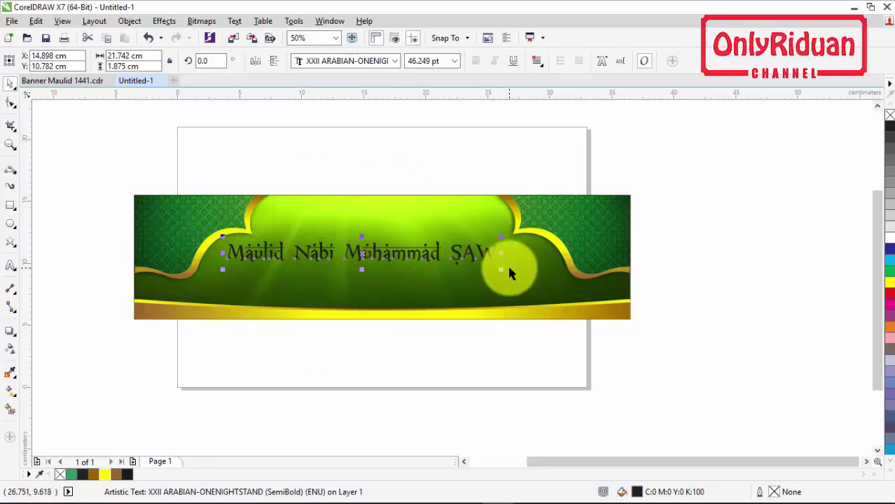
Set the headline's font size to 65 pt and shift it slightly toward the banner's lower left
{"action": "double_click", "coordinate": [432, 62]}
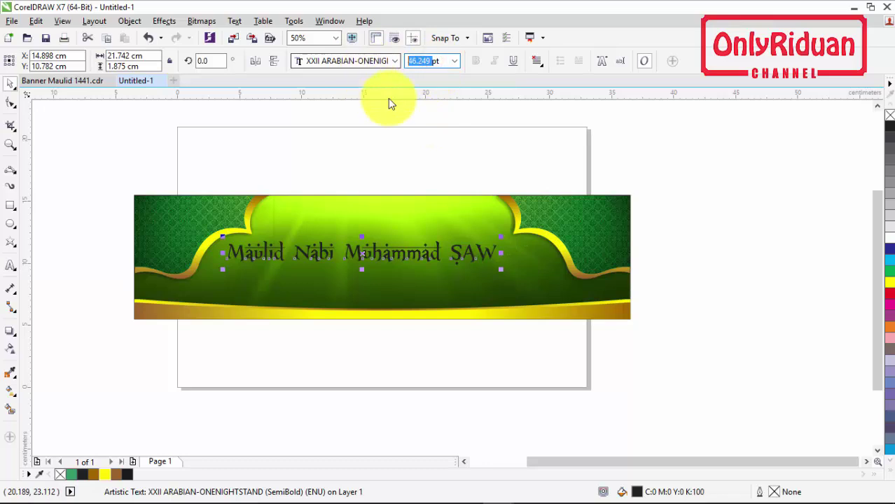
{"action": "type", "text": "65"}
{"action": "key", "text": "Return"}
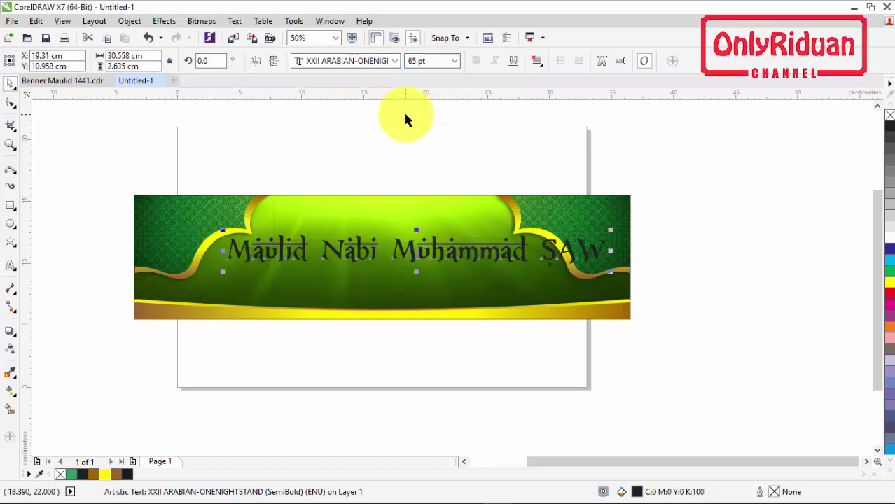
{"action": "left_click_drag", "start_coordinate": [411, 260], "coordinate": [385, 266]}
Set the font size of the "Maulid Nabi Muhammad SAW" headline to 56 pt
{"action": "double_click", "coordinate": [417, 61]}
{"action": "type", "text": "55"}
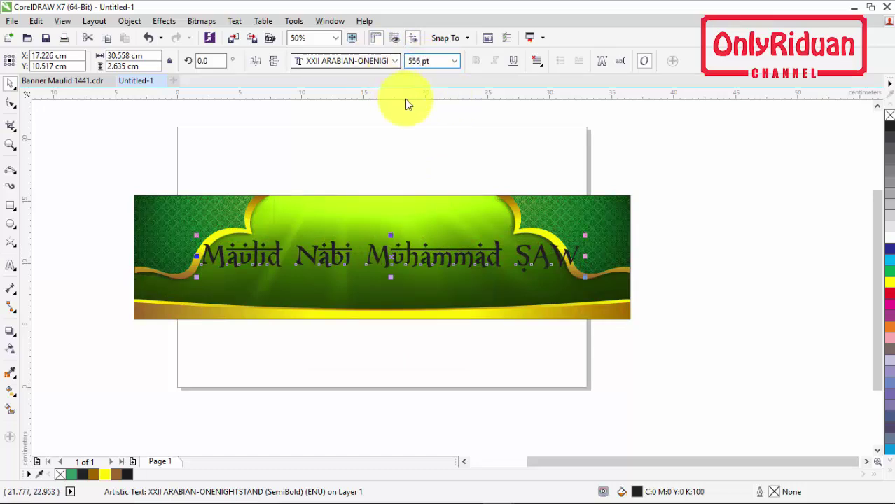
{"action": "key", "text": "BackSpace"}
{"action": "type", "text": "6"}
{"action": "key", "text": "Return"}
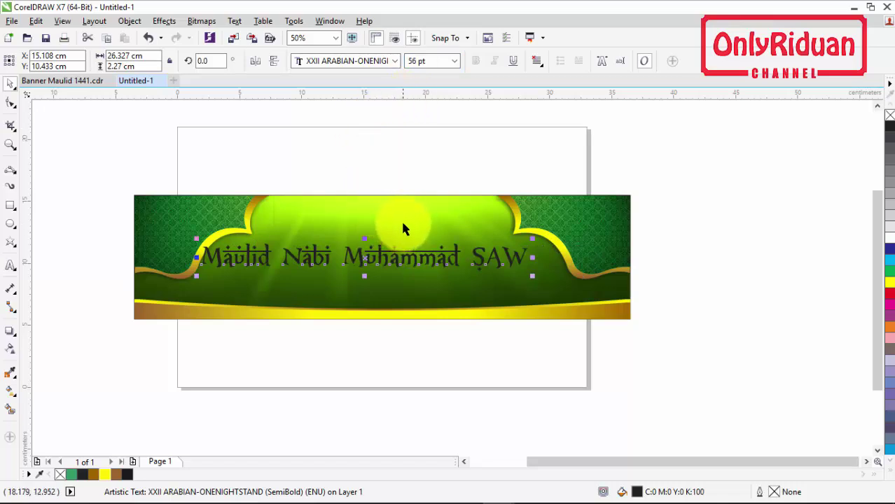
Center the headline horizontally on the banner, then raise it to about Y 10.97 cm
{"action": "left_click", "coordinate": [403, 227], "text": "shift"}
{"action": "left_click", "coordinate": [420, 346]}
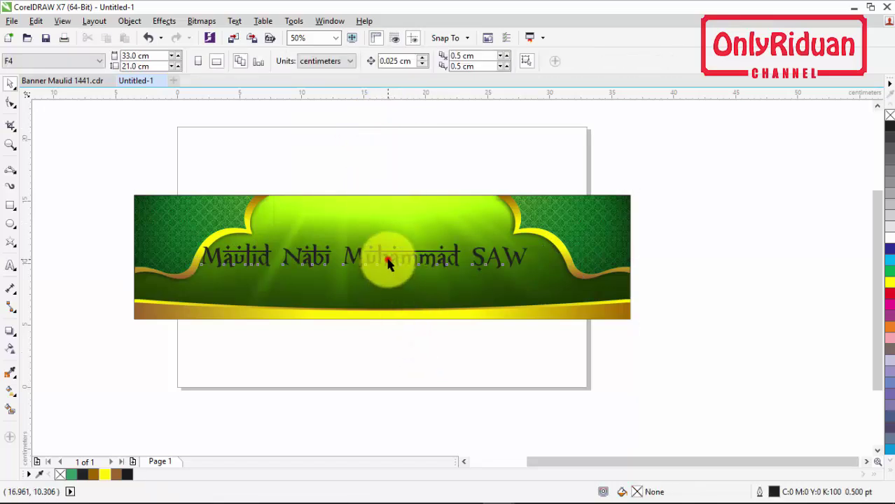
{"action": "left_click", "coordinate": [388, 263]}
{"action": "left_click", "coordinate": [402, 215], "text": "shift"}
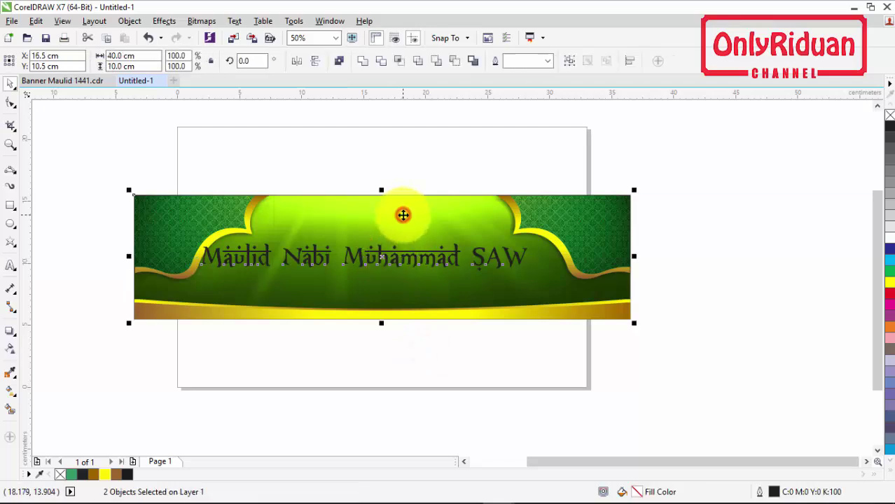
{"action": "key", "text": "e"}
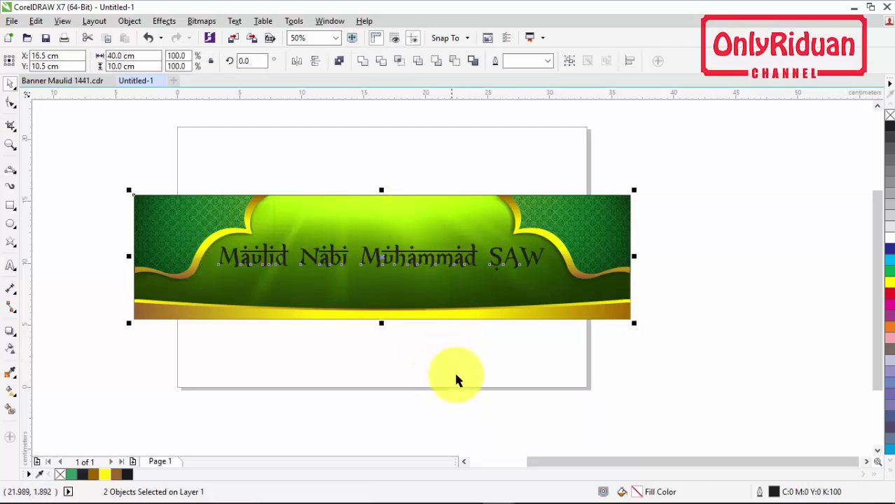
{"action": "left_click", "coordinate": [464, 391]}
{"action": "left_click", "coordinate": [423, 264]}
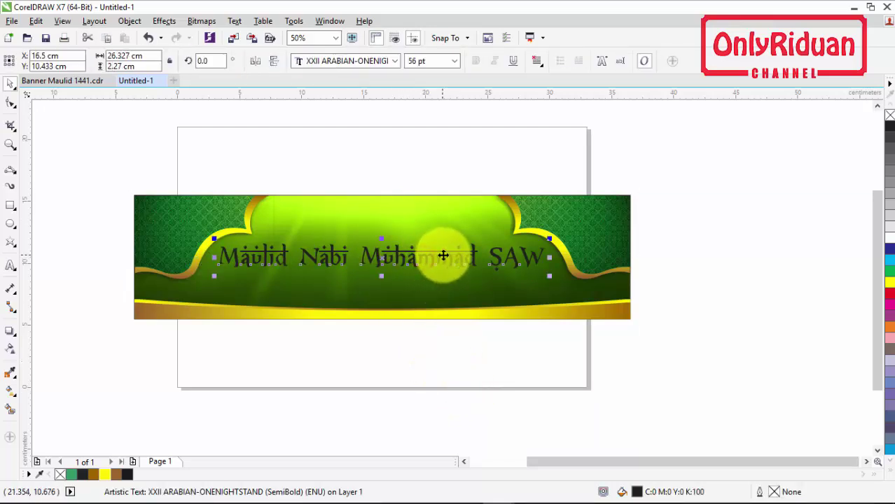
{"action": "left_click_drag", "start_coordinate": [444, 256], "coordinate": [444, 254]}
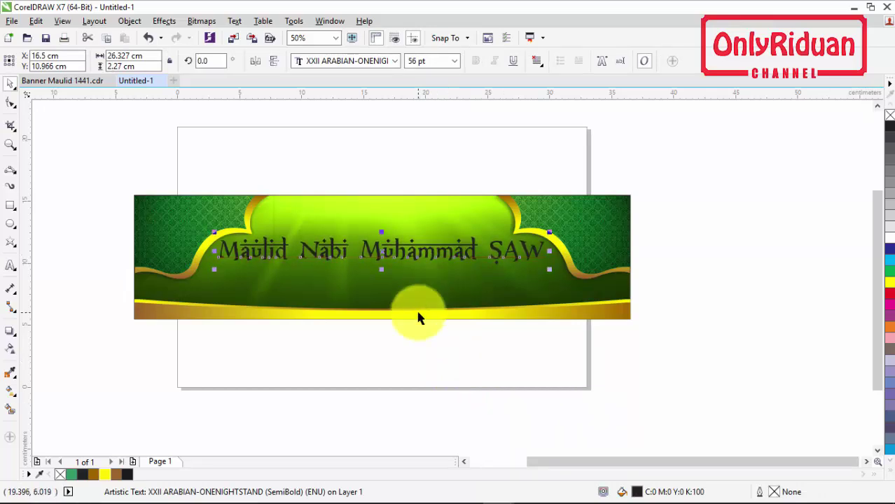
Add the text "Memperingati" in XXII ARABIAN-ONENIGHTSTAND at 24 pt and place it just above "Maulid Nabi"
{"action": "left_click", "coordinate": [11, 265]}
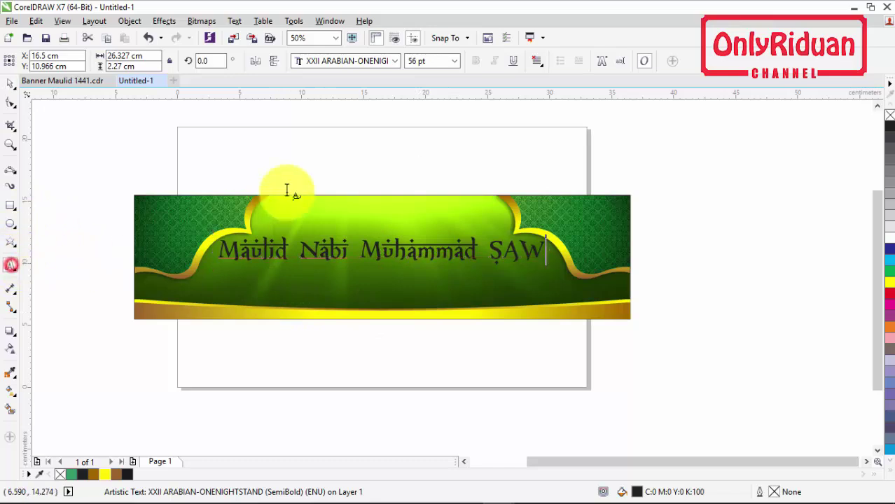
{"action": "left_click", "coordinate": [306, 172]}
{"action": "type", "text": "Memperingati"}
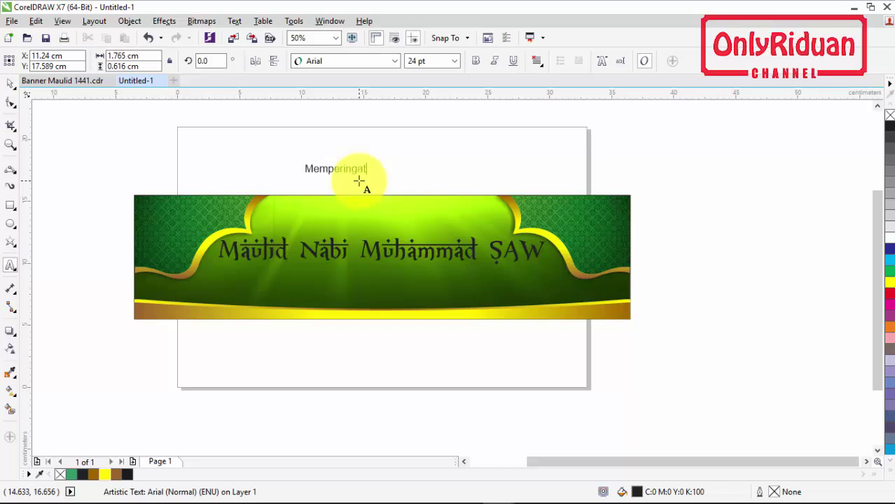
{"action": "left_click", "coordinate": [11, 83]}
{"action": "left_click", "coordinate": [396, 62]}
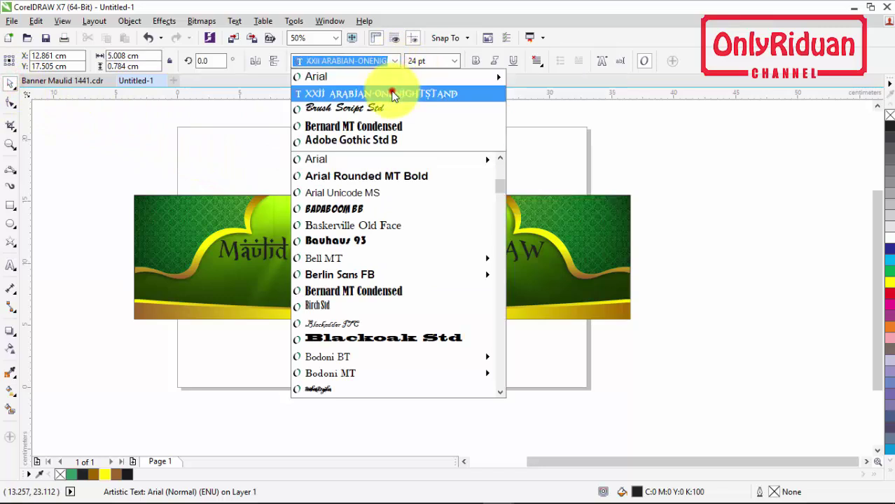
{"action": "left_click", "coordinate": [393, 93]}
{"action": "left_click_drag", "start_coordinate": [333, 170], "coordinate": [298, 230]}
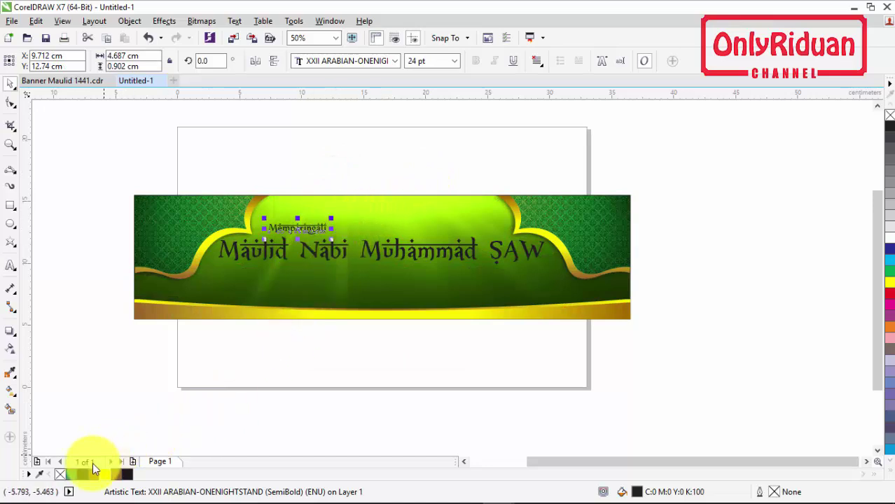
Fill the "Memperingati" text with white and the "Maulid Nabi Muhammad SAW" headline with yellow
{"action": "left_click", "coordinate": [889, 235]}
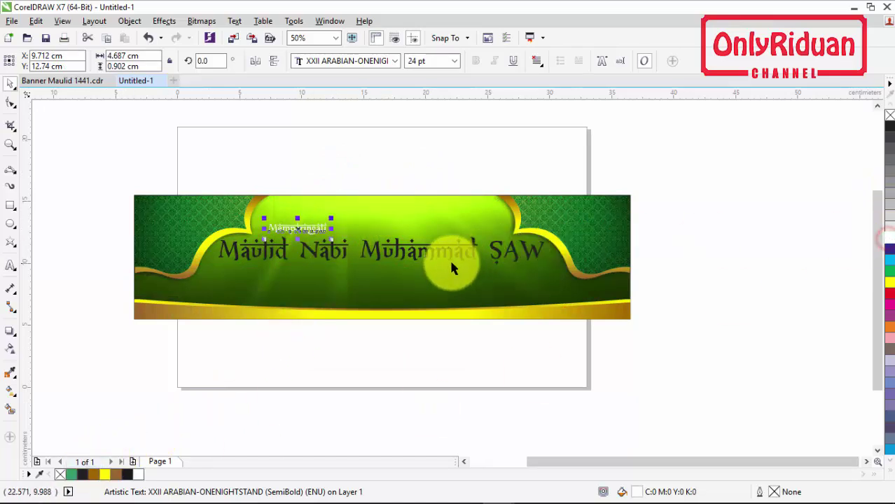
{"action": "left_click", "coordinate": [460, 256]}
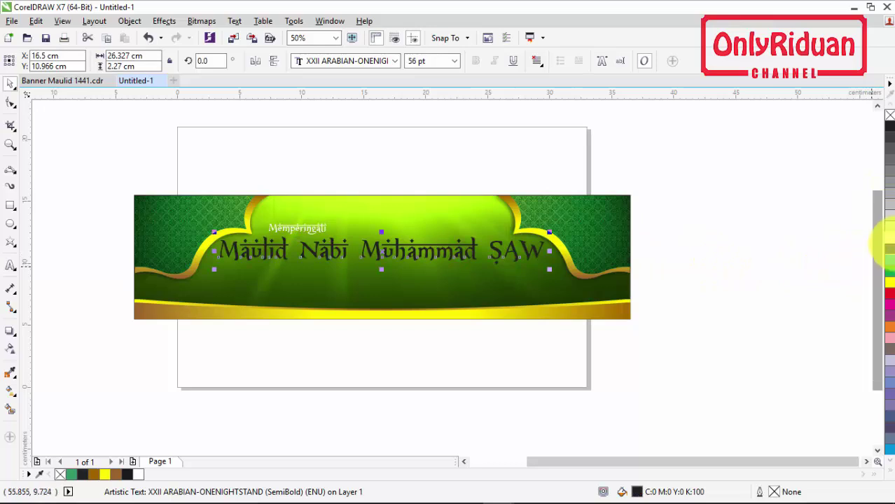
{"action": "left_click", "coordinate": [889, 284]}
{"action": "left_click", "coordinate": [727, 256]}
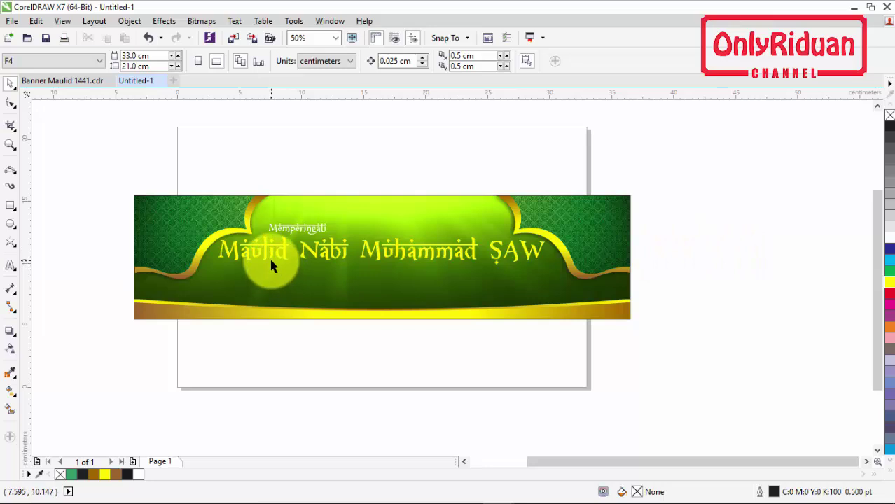
Add the artistic text "1441 Hijriyah" on the banner below the right half of the headline
{"action": "left_click", "coordinate": [11, 268]}
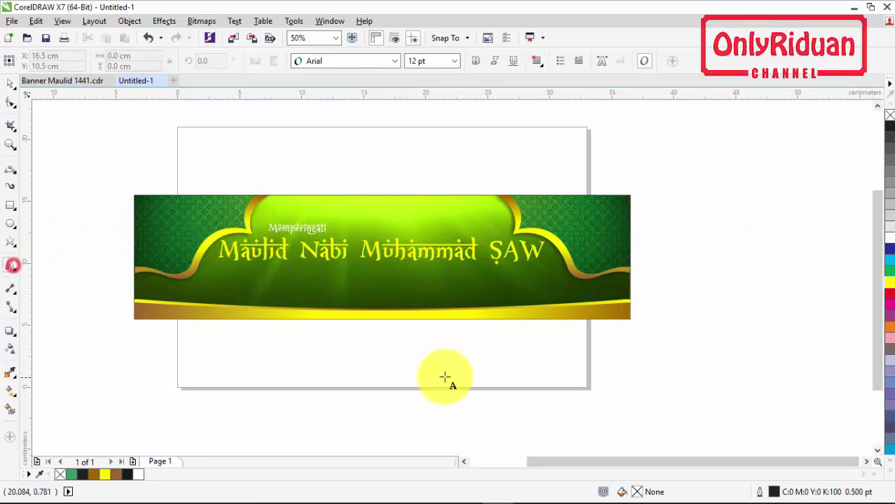
{"action": "left_click", "coordinate": [448, 284]}
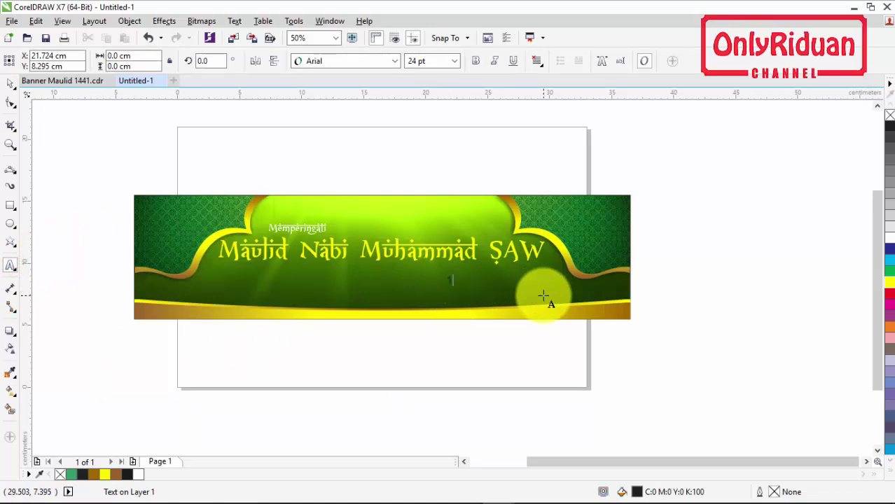
{"action": "type", "text": "1441 Hijriyah"}
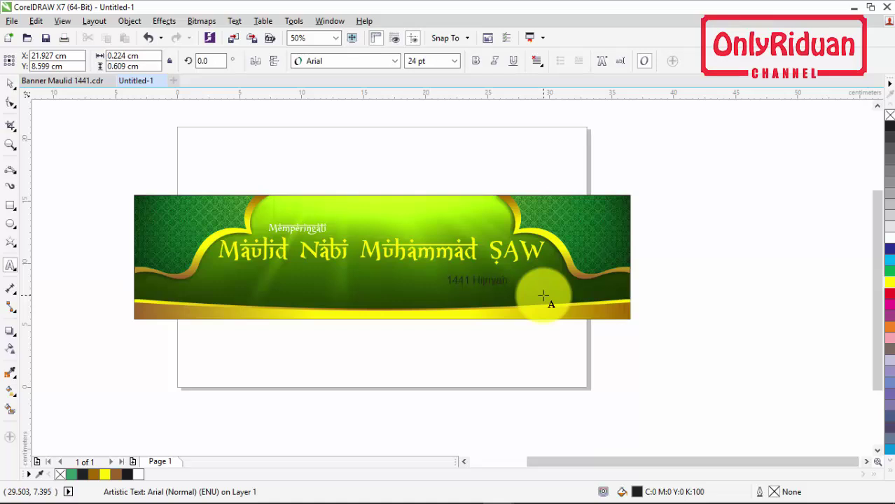
Set the "1441 Hijriyah" text in Brush Script Std and fill it with red
{"action": "left_click", "coordinate": [10, 84]}
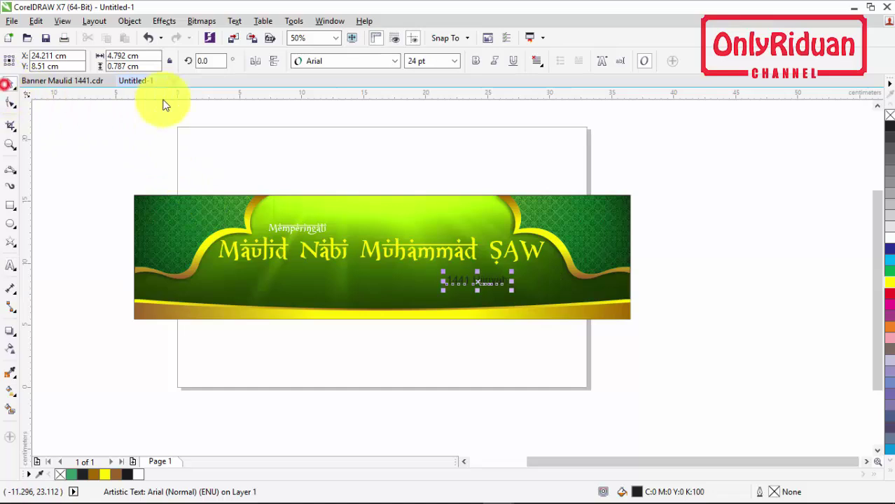
{"action": "left_click", "coordinate": [395, 61]}
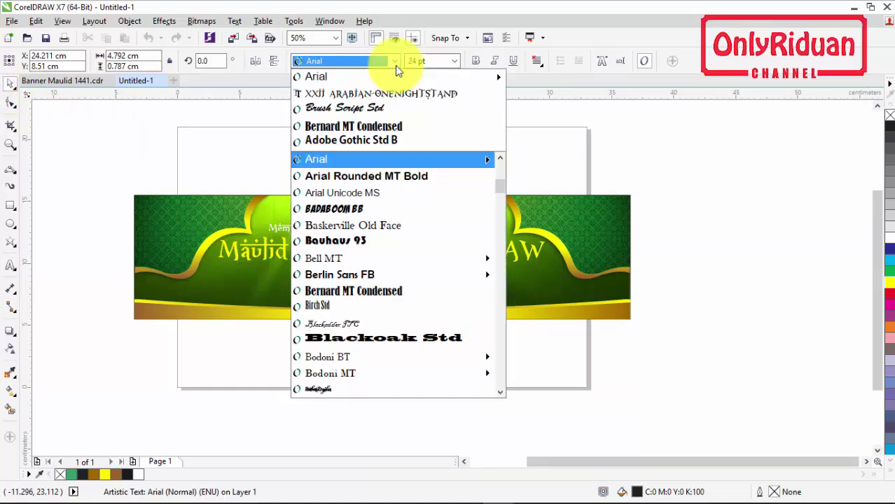
{"action": "left_click", "coordinate": [359, 108]}
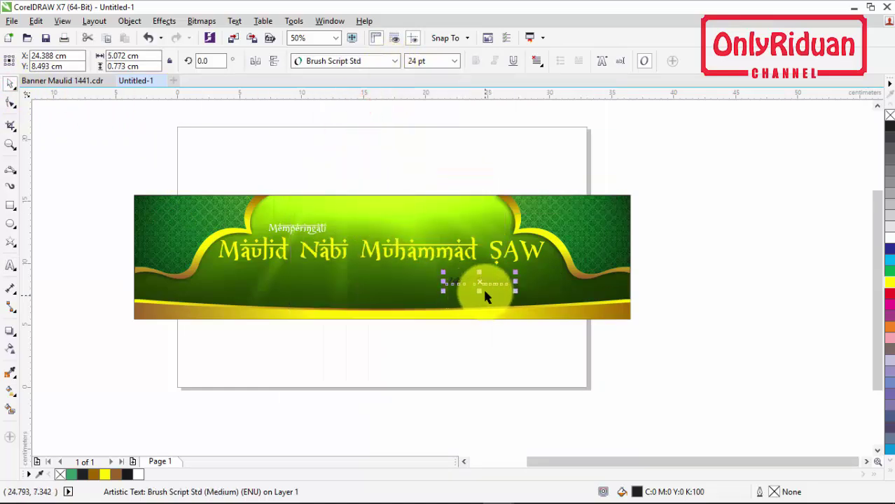
{"action": "left_click", "coordinate": [889, 293]}
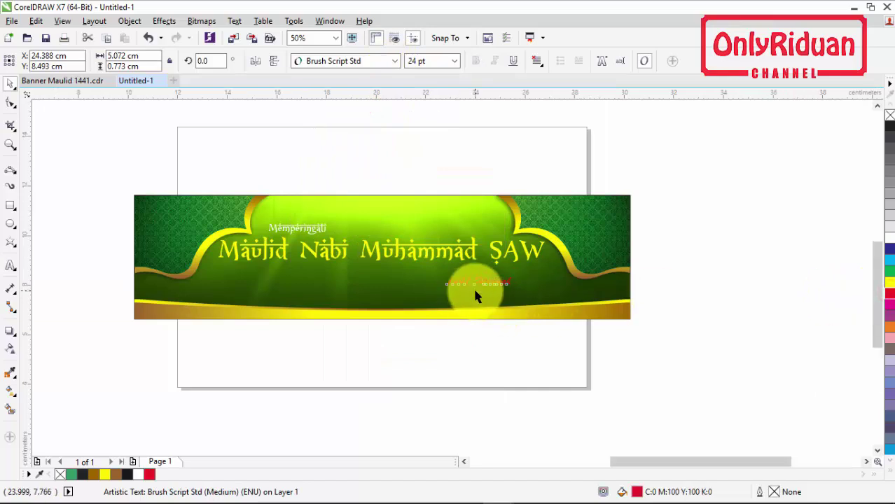
Enlarge "1441 Hijriyah" to about 6.4 cm wide and place it just below the right end of the headline
{"action": "scroll", "coordinate": [474, 290], "scroll_direction": "up", "scroll_amount": 2}
{"action": "left_click_drag", "start_coordinate": [539, 274], "coordinate": [585, 241]}
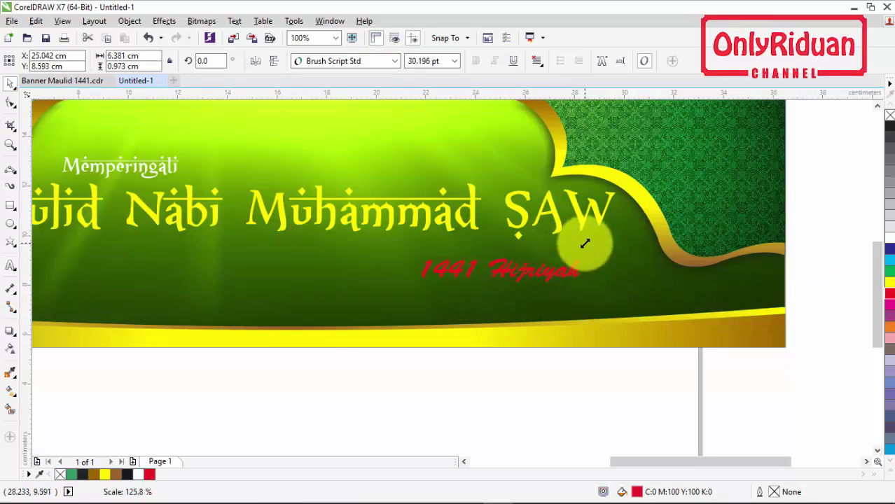
{"action": "left_click_drag", "start_coordinate": [504, 271], "coordinate": [516, 248]}
{"action": "scroll", "coordinate": [517, 251], "scroll_direction": "down", "scroll_amount": 2}
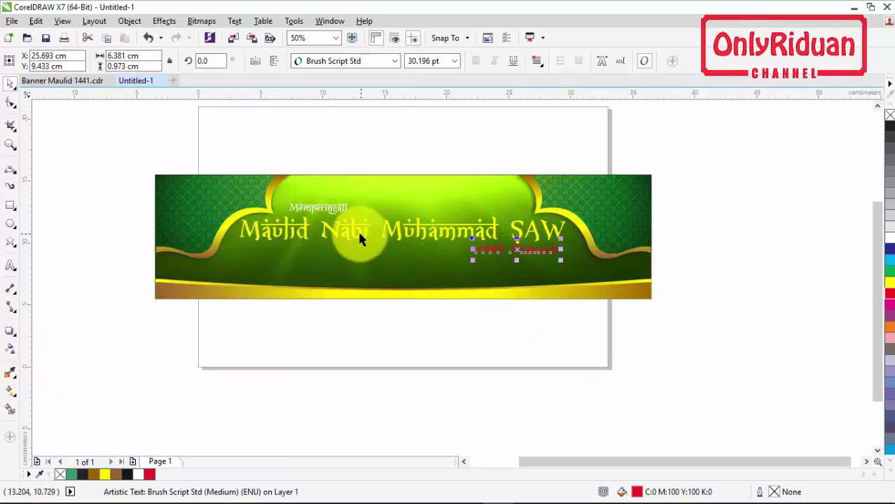
Apply the Small Glow drop shadow preset to the "Maulid Nabi Muhammad SAW" headline and make the shadow black
{"action": "scroll", "coordinate": [368, 231], "scroll_direction": "up", "scroll_amount": 2}
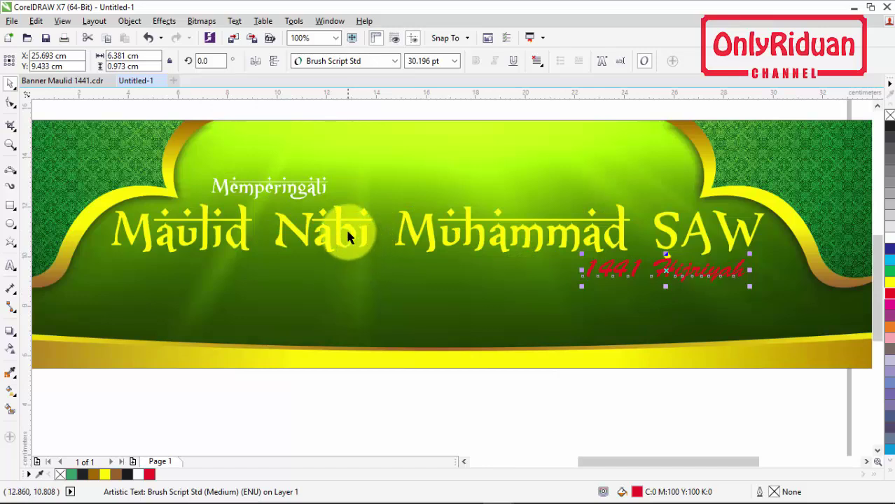
{"action": "left_click", "coordinate": [349, 234]}
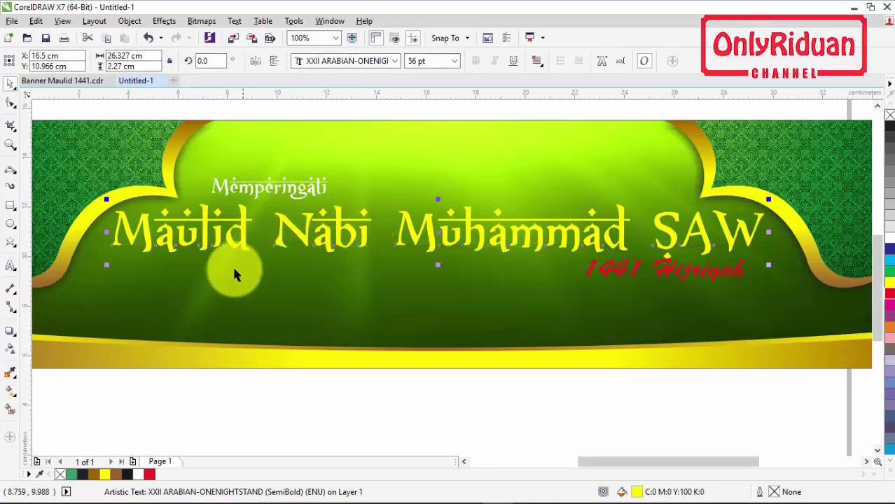
{"action": "left_click", "coordinate": [10, 332]}
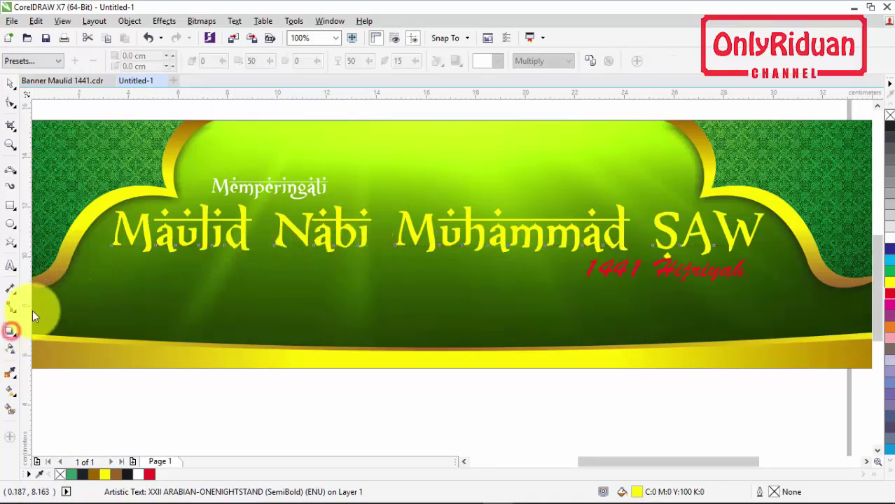
{"action": "left_click", "coordinate": [59, 62]}
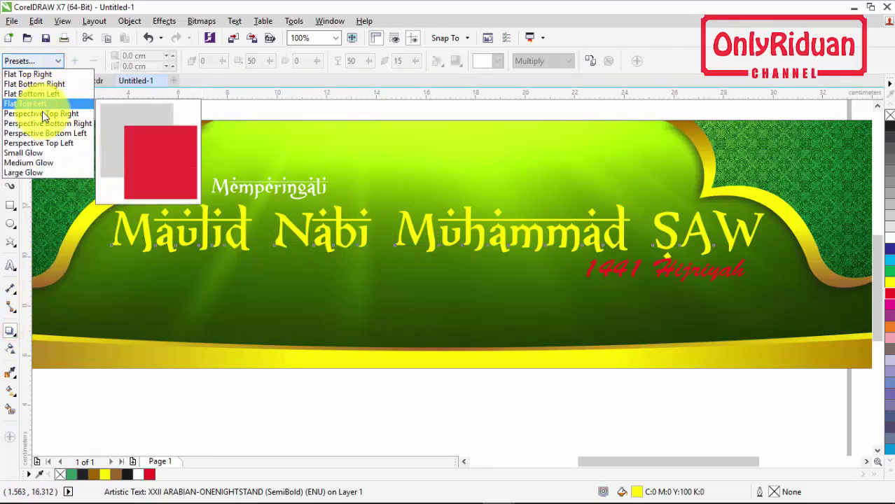
{"action": "left_click", "coordinate": [39, 150]}
{"action": "left_click", "coordinate": [497, 61]}
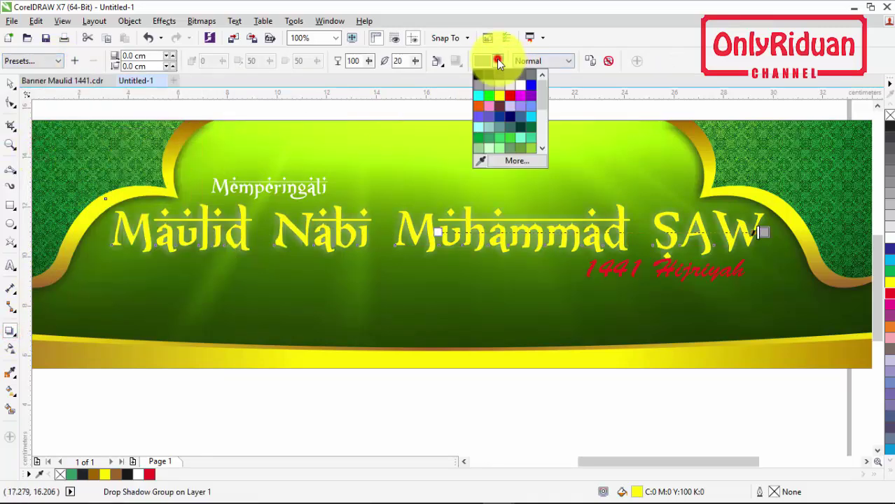
{"action": "left_click", "coordinate": [492, 74]}
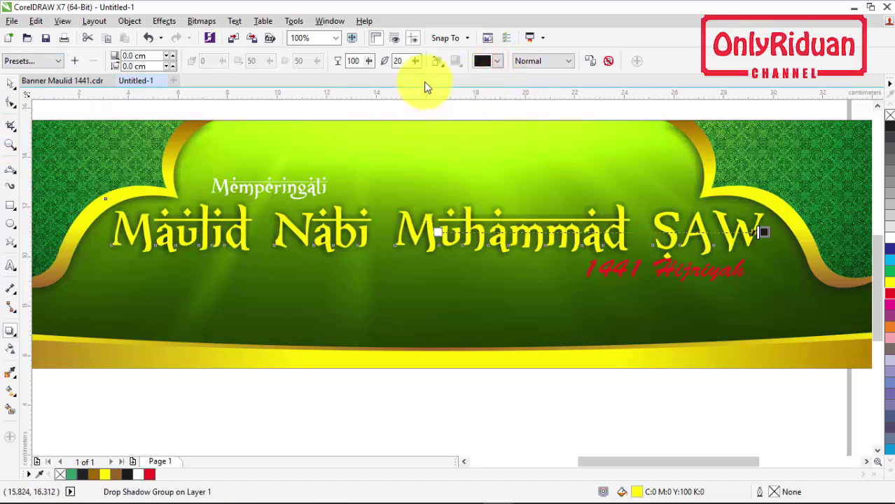
Set the headline shadow's feathering direction to Outside and its feathering to 5
{"action": "double_click", "coordinate": [406, 60]}
{"action": "type", "text": "10"}
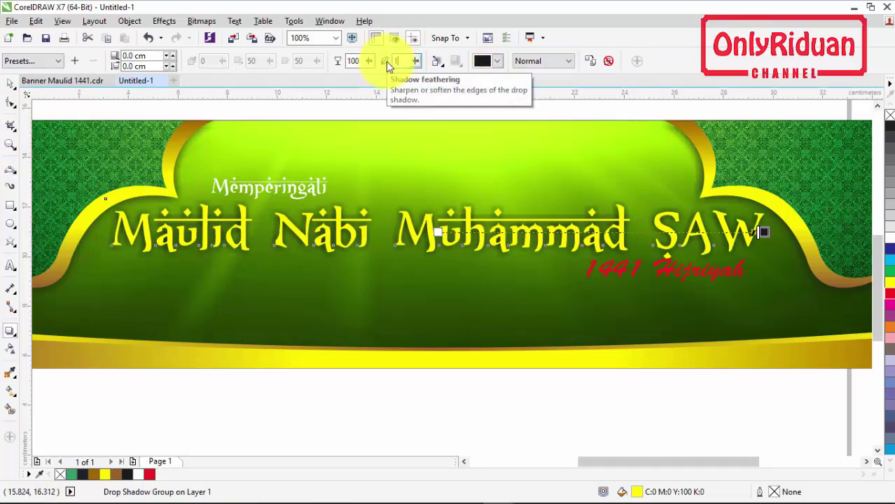
{"action": "key", "text": "Return"}
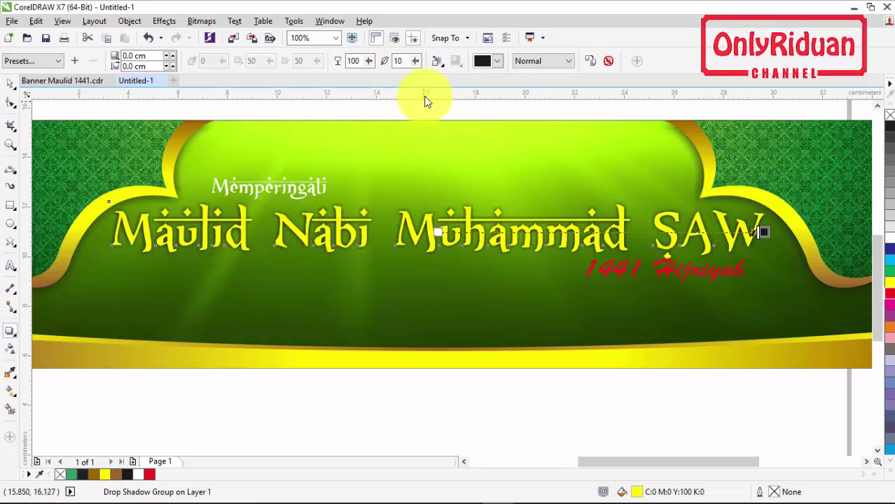
{"action": "left_click", "coordinate": [439, 61]}
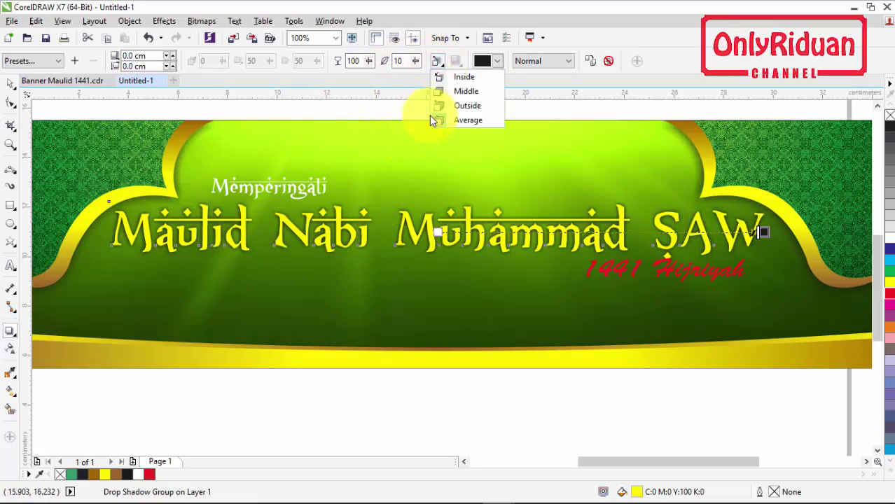
{"action": "left_click", "coordinate": [466, 106]}
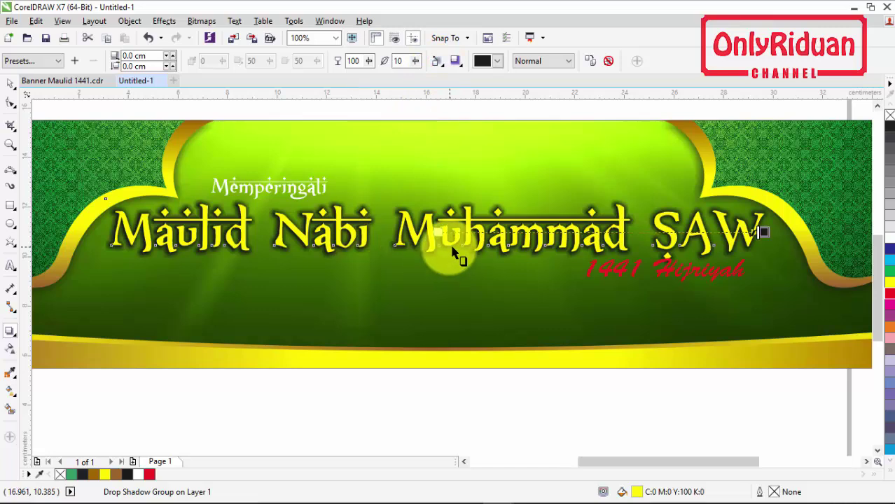
{"action": "left_click", "coordinate": [396, 61]}
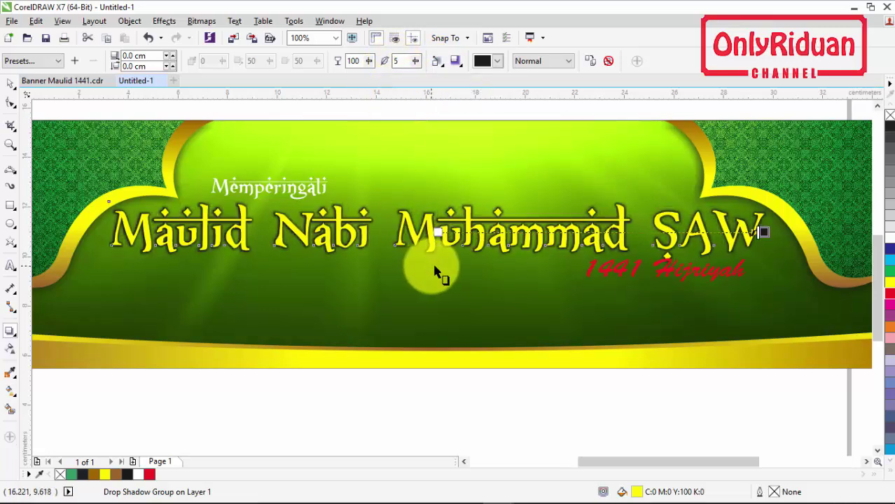
Give the "Memperingati" text a black Small Glow drop shadow with feathering 10
{"action": "left_click", "coordinate": [307, 186]}
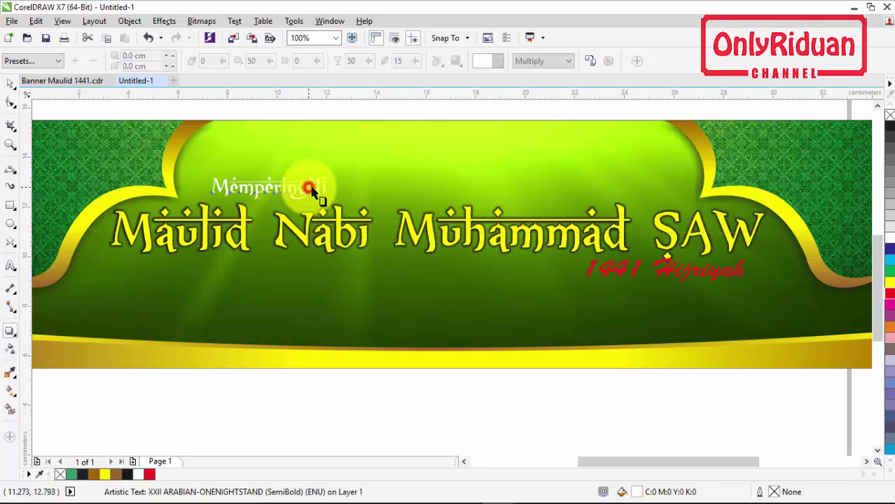
{"action": "left_click", "coordinate": [57, 61]}
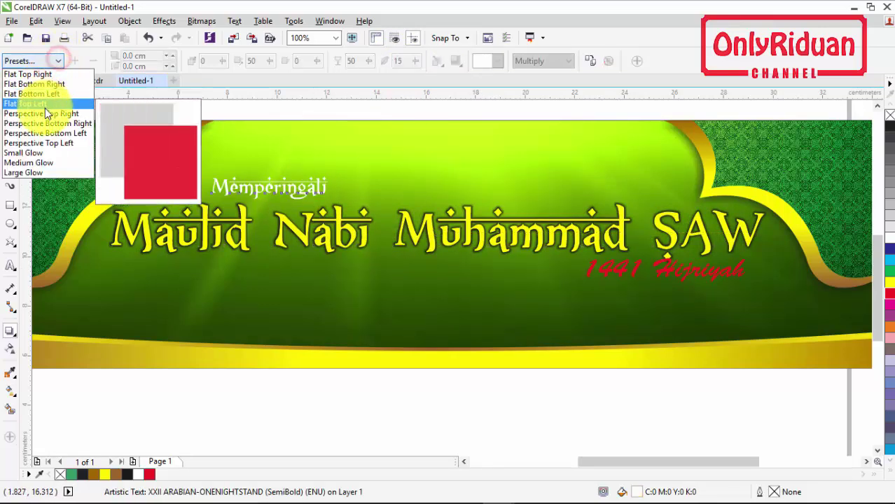
{"action": "left_click", "coordinate": [40, 152]}
{"action": "left_click", "coordinate": [500, 58]}
{"action": "left_click", "coordinate": [478, 77]}
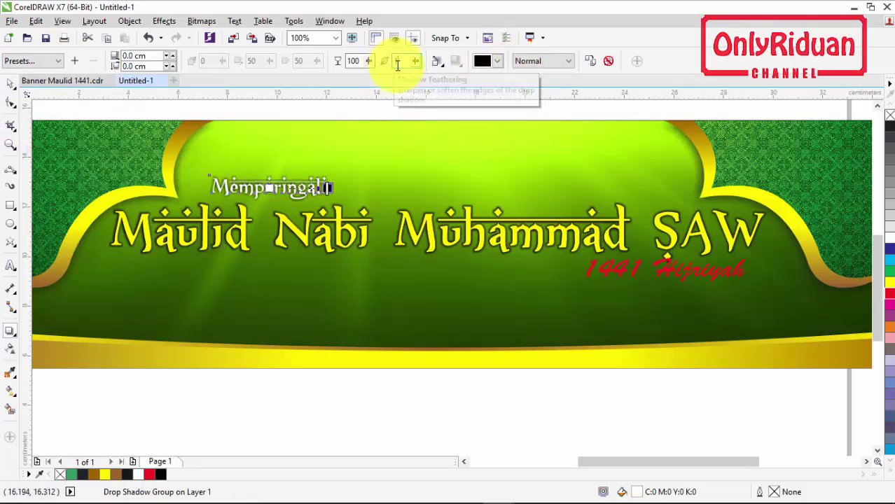
{"action": "left_click", "coordinate": [11, 84]}
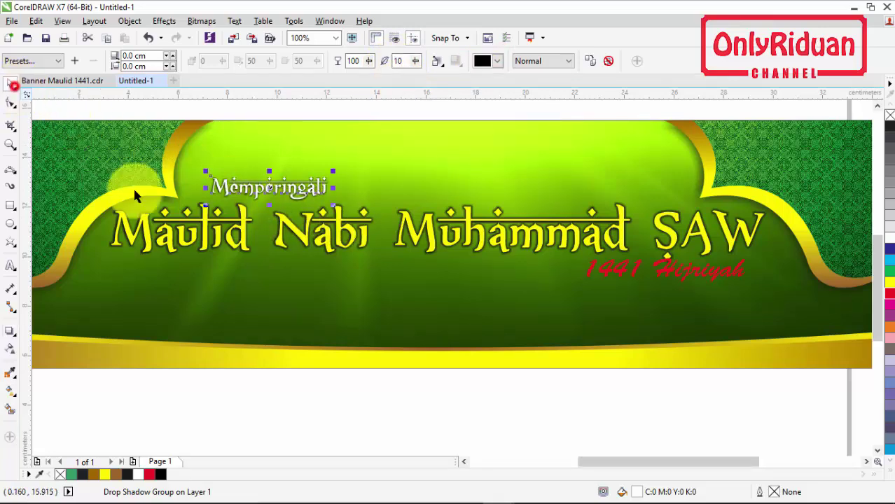
{"action": "left_click", "coordinate": [374, 390]}
{"action": "scroll", "coordinate": [388, 374], "scroll_direction": "down", "scroll_amount": 2}
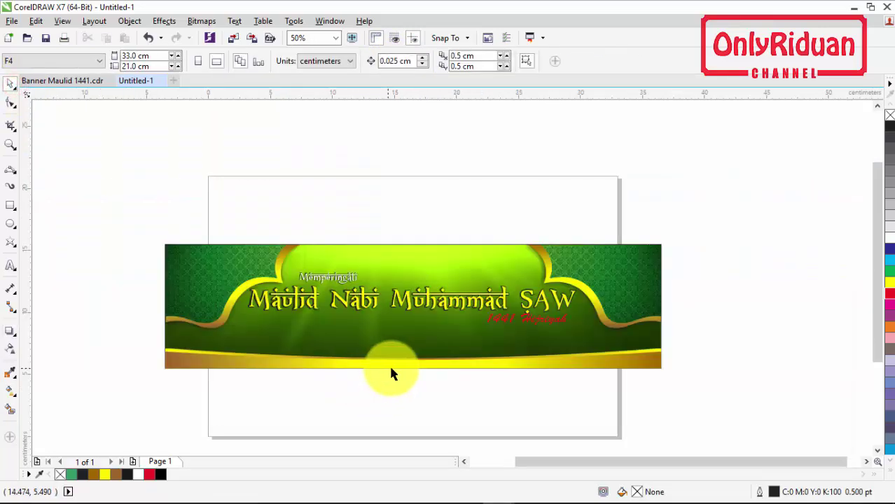
{"action": "scroll", "coordinate": [443, 308], "scroll_direction": "up", "scroll_amount": 2}
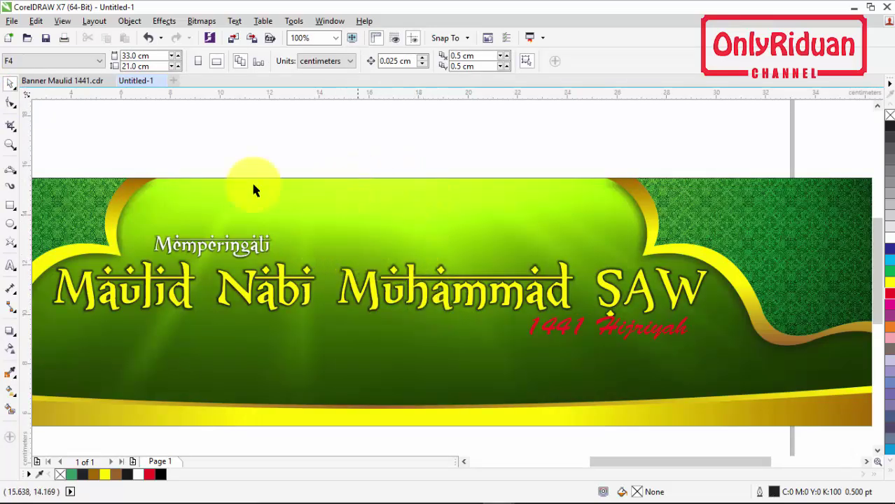
Import the round ornament 5c8906022fd6d from the Materi banner folder and place it about 3.07 cm wide above the headline
{"action": "left_click", "coordinate": [12, 21]}
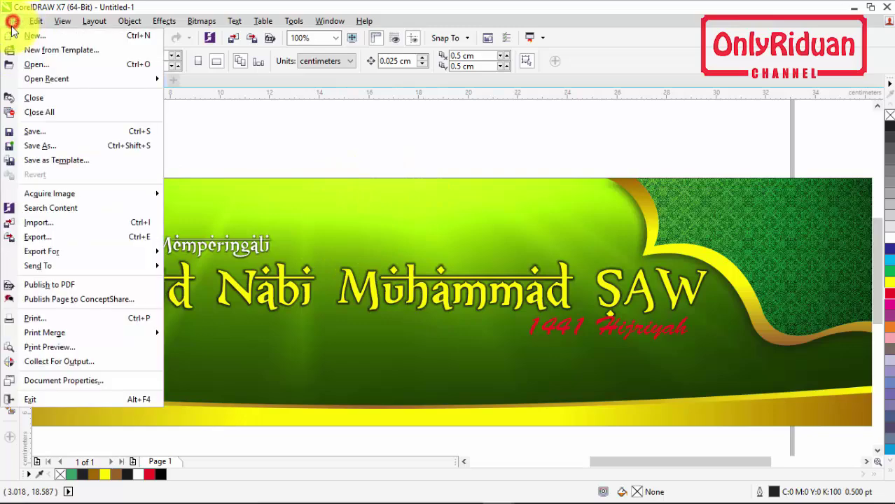
{"action": "left_click", "coordinate": [44, 222]}
{"action": "left_click", "coordinate": [294, 207]}
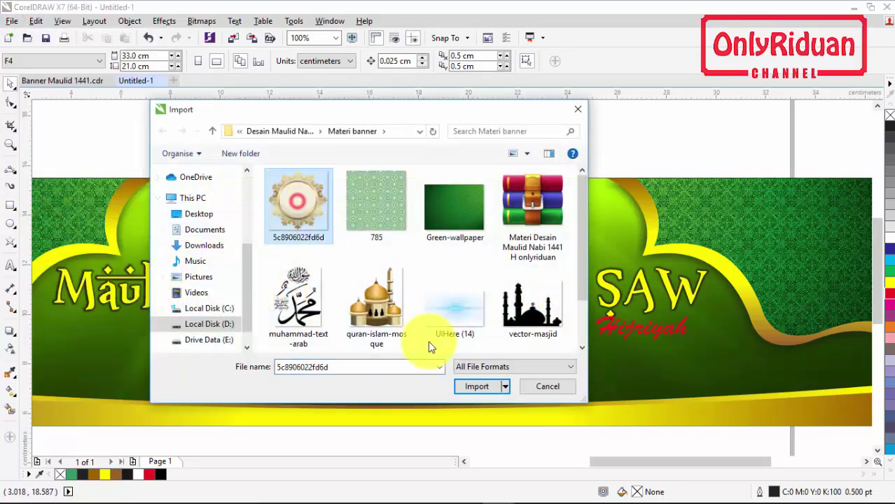
{"action": "left_click", "coordinate": [474, 384]}
{"action": "left_click_drag", "start_coordinate": [336, 184], "coordinate": [412, 259]}
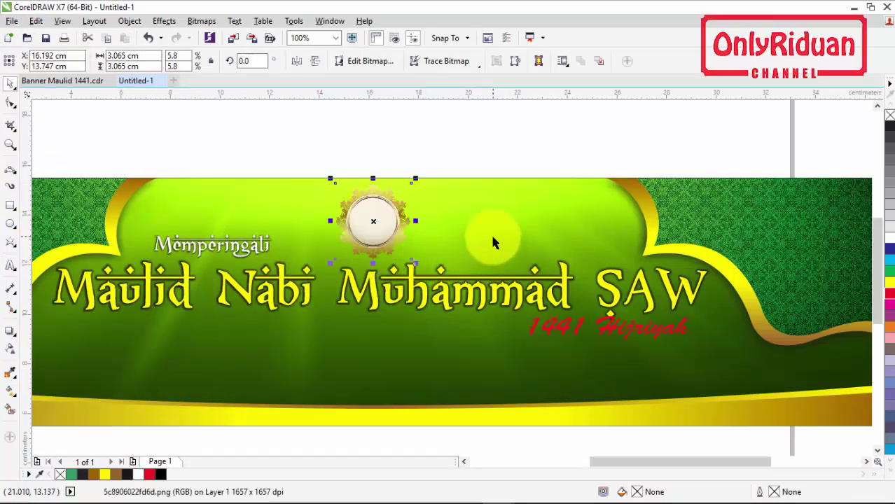
Center the round ornament horizontally on the banner
{"action": "left_click", "coordinate": [425, 340], "text": "shift"}
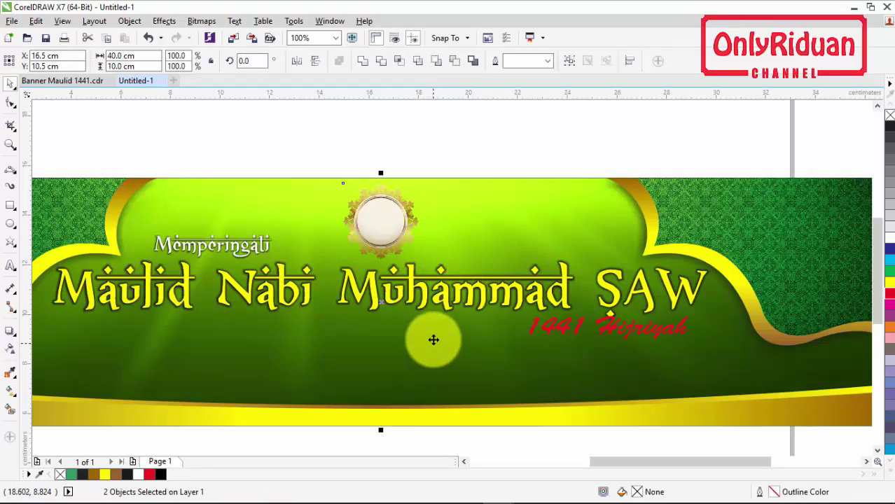
{"action": "left_click", "coordinate": [420, 164]}
{"action": "left_click", "coordinate": [387, 219]}
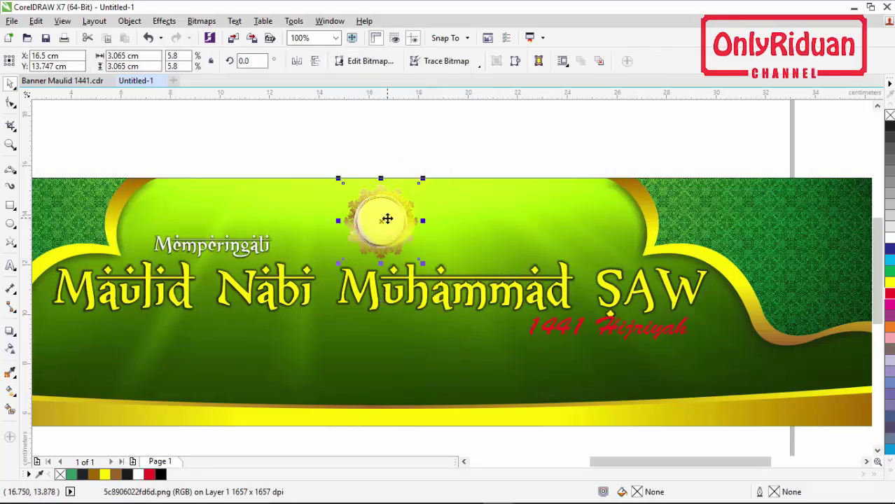
Import muhammad-text-arab and place it to the right of the round ornament at about 2.27 × 2.85 cm
{"action": "left_click", "coordinate": [12, 21]}
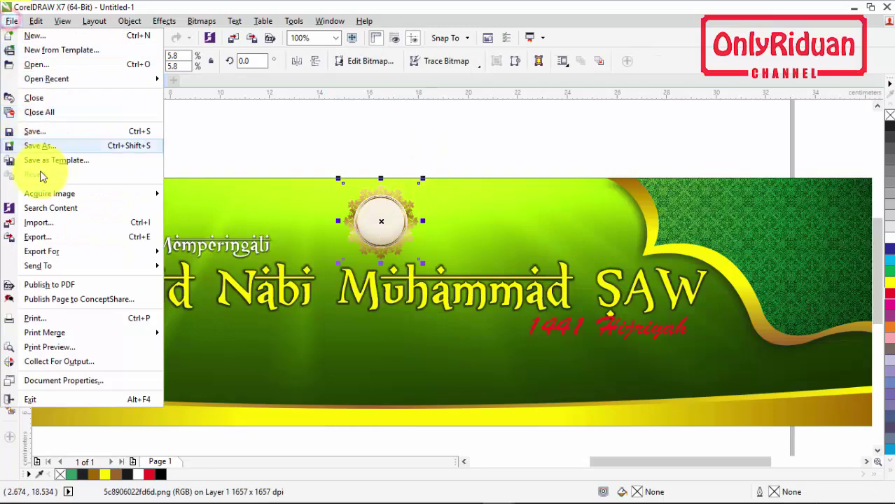
{"action": "left_click", "coordinate": [17, 222]}
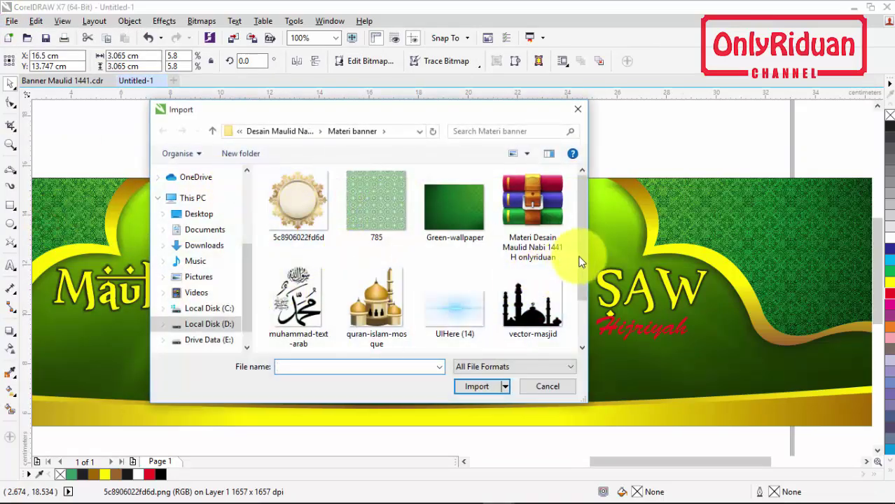
{"action": "scroll", "coordinate": [578, 266], "scroll_direction": "down", "scroll_amount": 1}
{"action": "left_click", "coordinate": [310, 259]}
{"action": "left_click", "coordinate": [466, 387]}
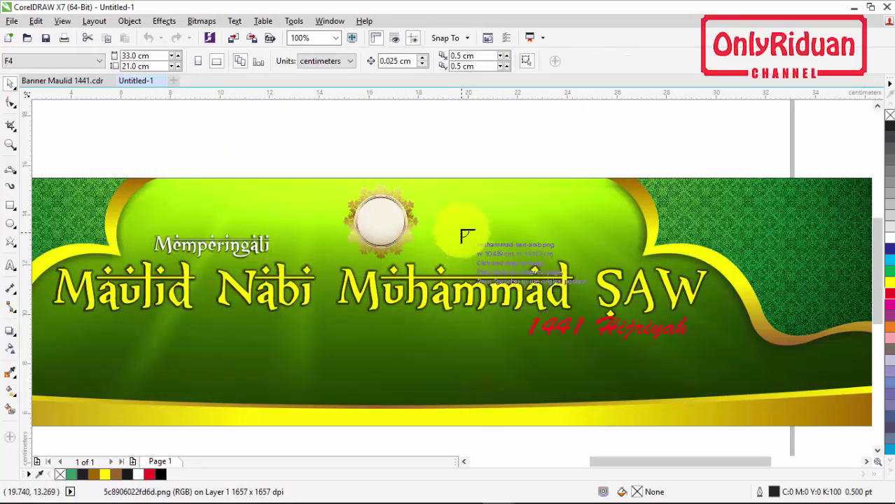
{"action": "left_click_drag", "start_coordinate": [443, 189], "coordinate": [503, 257]}
Trace the Arabic calligraphy bitmap into vector shapes and move the traced group to the right of the original
{"action": "scroll", "coordinate": [495, 256], "scroll_direction": "up", "scroll_amount": 2}
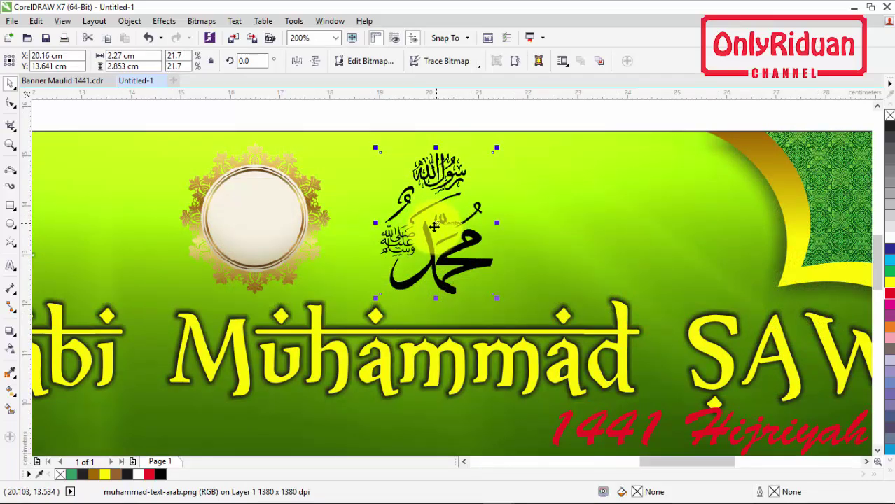
{"action": "left_click", "coordinate": [447, 61]}
{"action": "left_click", "coordinate": [443, 73]}
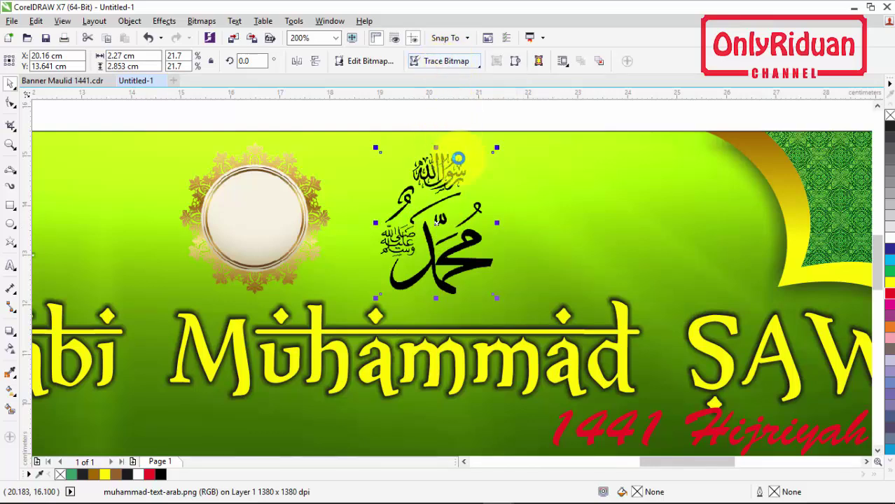
{"action": "left_click_drag", "start_coordinate": [440, 223], "coordinate": [554, 218]}
{"action": "right_click", "coordinate": [553, 217]}
{"action": "scroll", "coordinate": [569, 216], "scroll_direction": "up", "scroll_amount": 2}
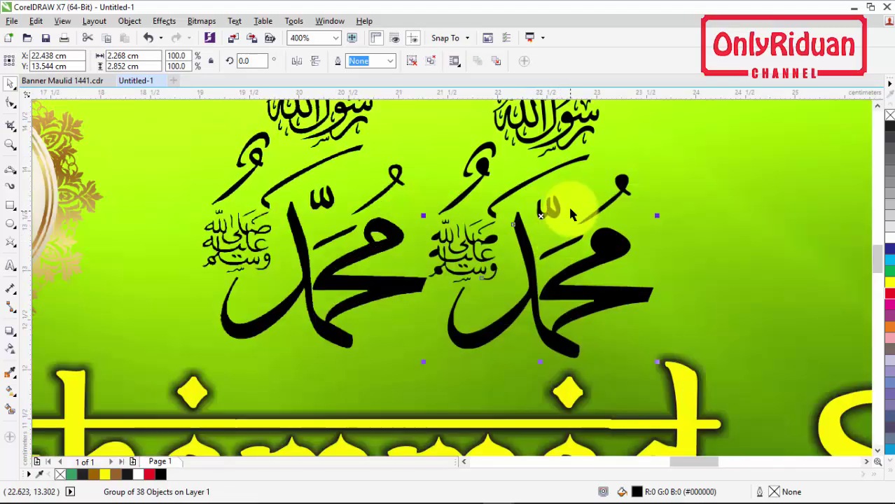
{"action": "scroll", "coordinate": [552, 198], "scroll_direction": "down", "scroll_amount": 2}
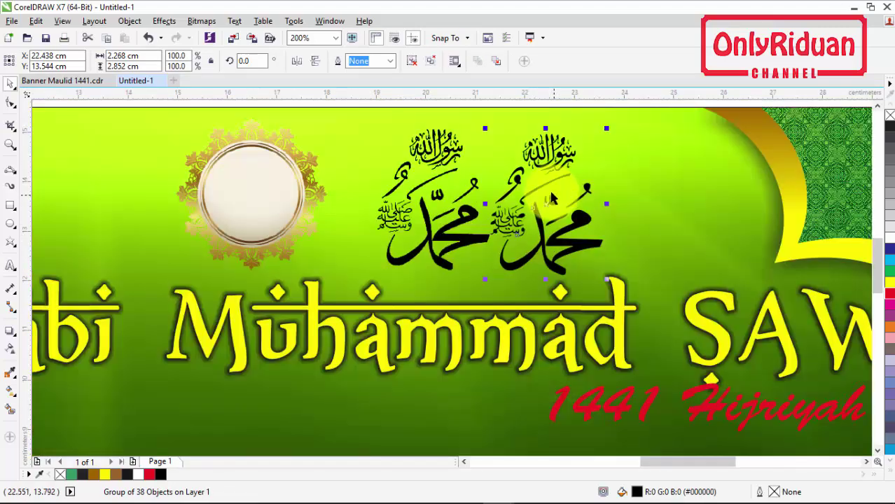
Delete the original calligraphy bitmap and fit the traced calligraphy inside the round ornament at about 1.31 × 1.65 cm
{"action": "left_click", "coordinate": [459, 219]}
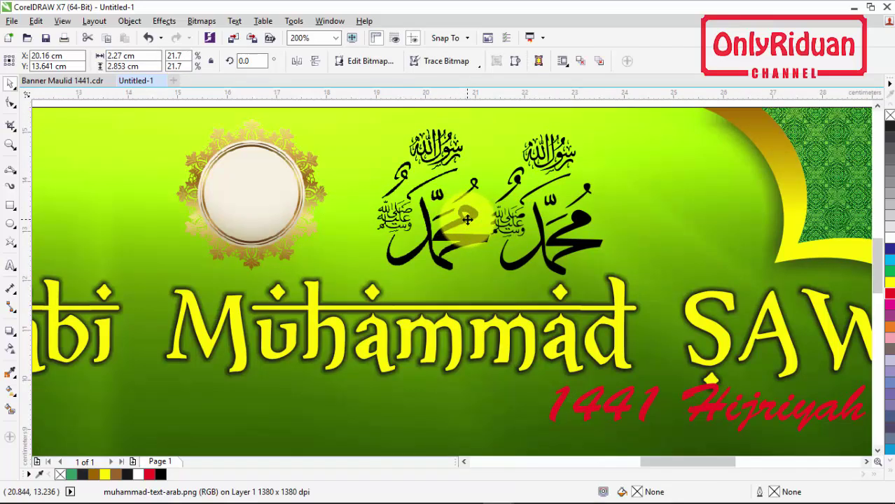
{"action": "left_click_drag", "start_coordinate": [467, 219], "coordinate": [585, 238]}
{"action": "left_click", "coordinate": [592, 249]}
{"action": "left_click_drag", "start_coordinate": [607, 278], "coordinate": [544, 263]}
{"action": "left_click_drag", "start_coordinate": [518, 174], "coordinate": [253, 194]}
{"action": "scroll", "coordinate": [270, 228], "scroll_direction": "up", "scroll_amount": 2}
{"action": "left_click_drag", "start_coordinate": [301, 249], "coordinate": [312, 259]}
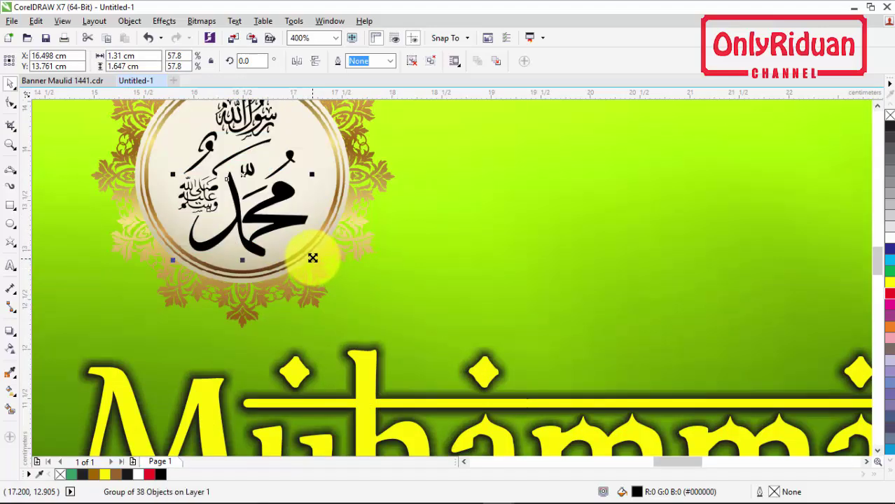
{"action": "scroll", "coordinate": [314, 256], "scroll_direction": "down", "scroll_amount": 2}
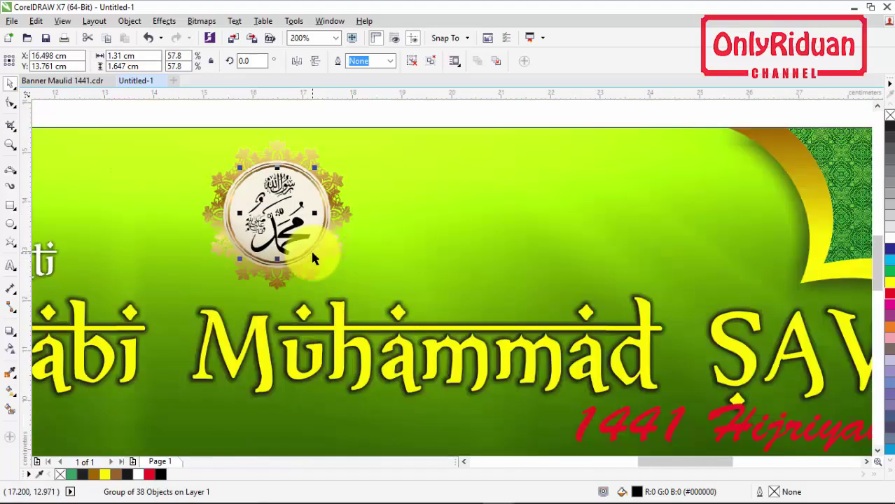
Fill the traced calligraphy with yellow and apply the Small Glow drop shadow preset to it
{"action": "left_click", "coordinate": [104, 475]}
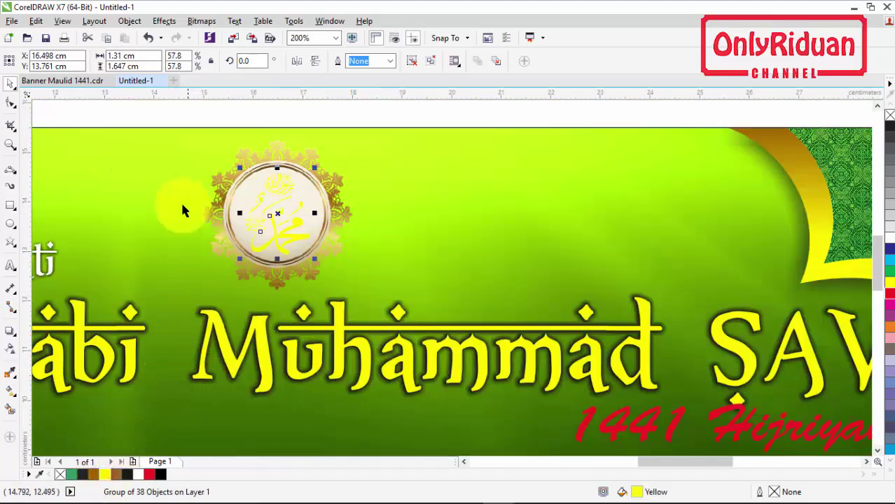
{"action": "left_click", "coordinate": [10, 331]}
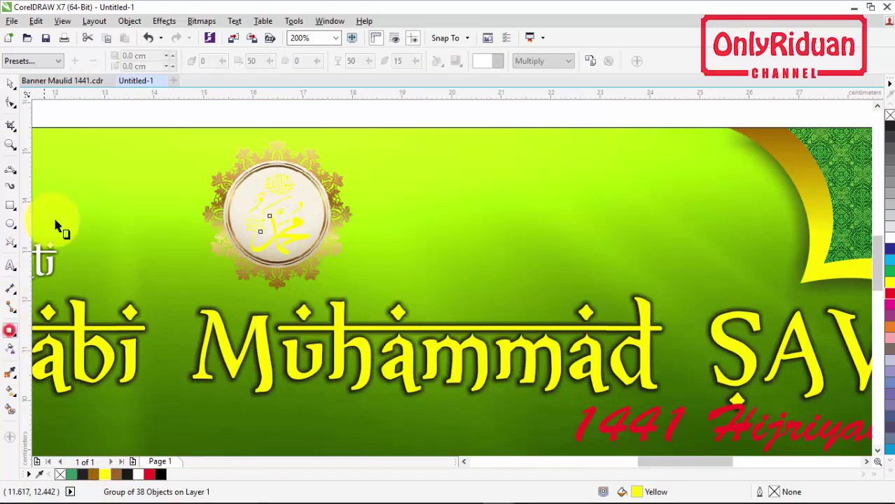
{"action": "left_click", "coordinate": [43, 61]}
{"action": "left_click", "coordinate": [95, 162]}
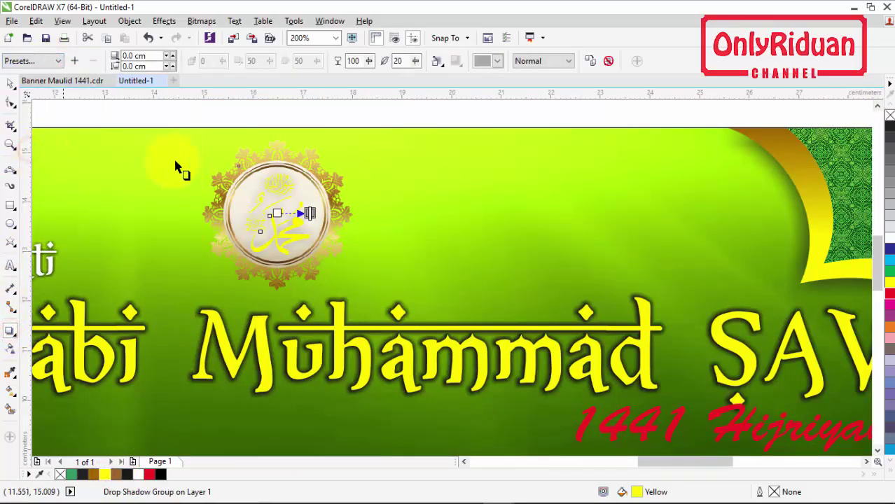
Set the calligraphy's drop shadow to black with Outside feathering direction and a feathering value of 3
{"action": "left_click", "coordinate": [498, 62]}
{"action": "left_click", "coordinate": [478, 75]}
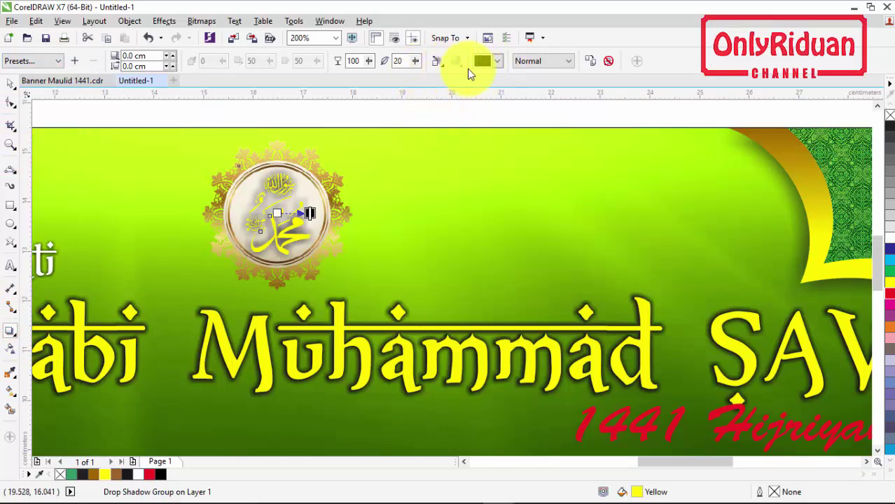
{"action": "left_click", "coordinate": [499, 61]}
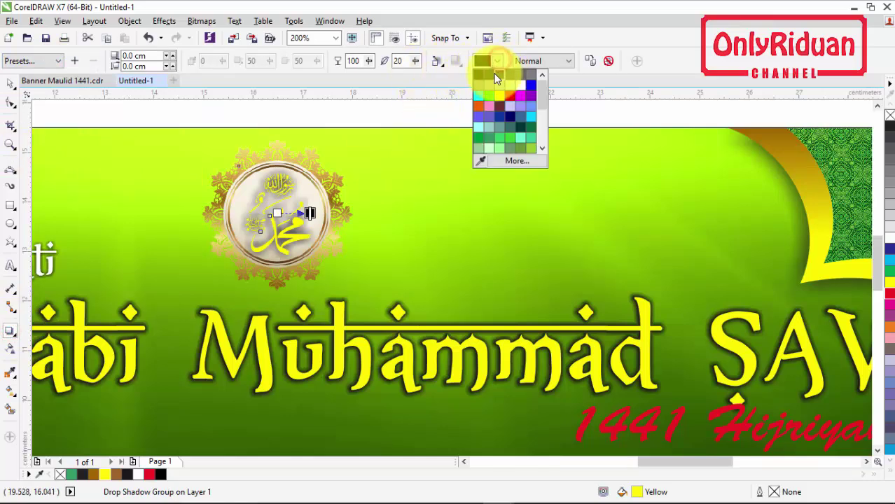
{"action": "left_click", "coordinate": [479, 74]}
{"action": "left_click", "coordinate": [438, 62]}
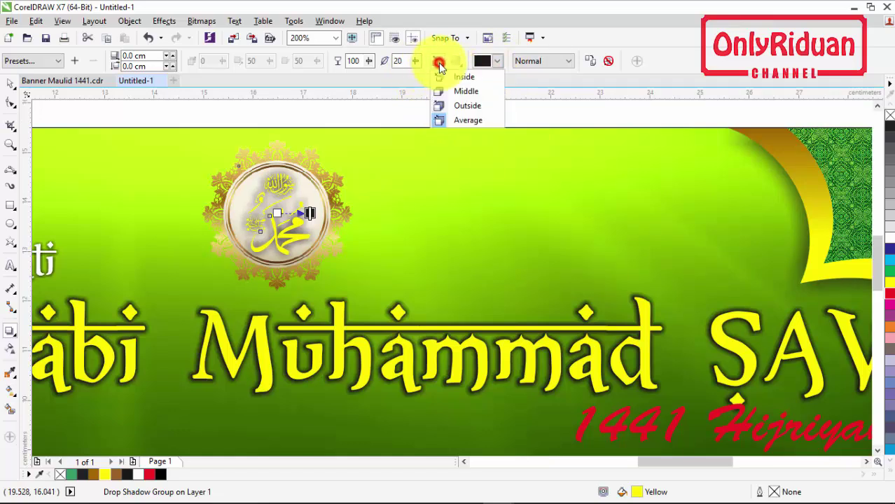
{"action": "left_click", "coordinate": [443, 104]}
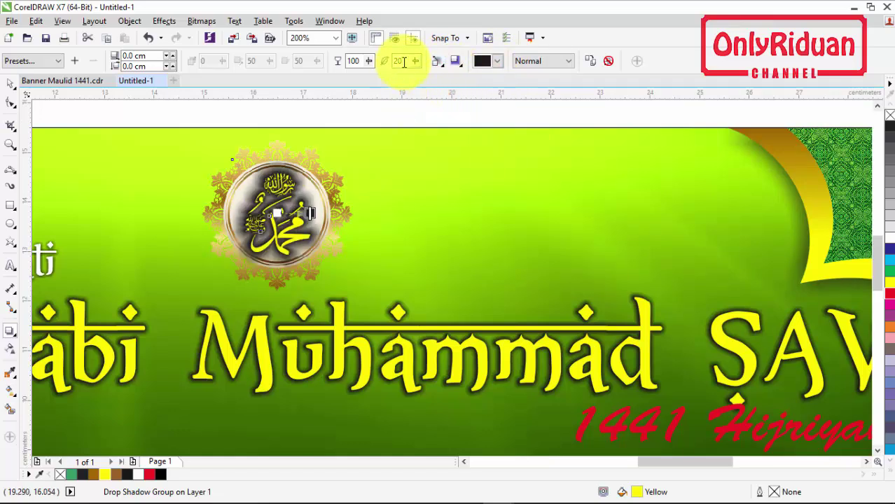
{"action": "type", "text": "3"}
{"action": "key", "text": "Return"}
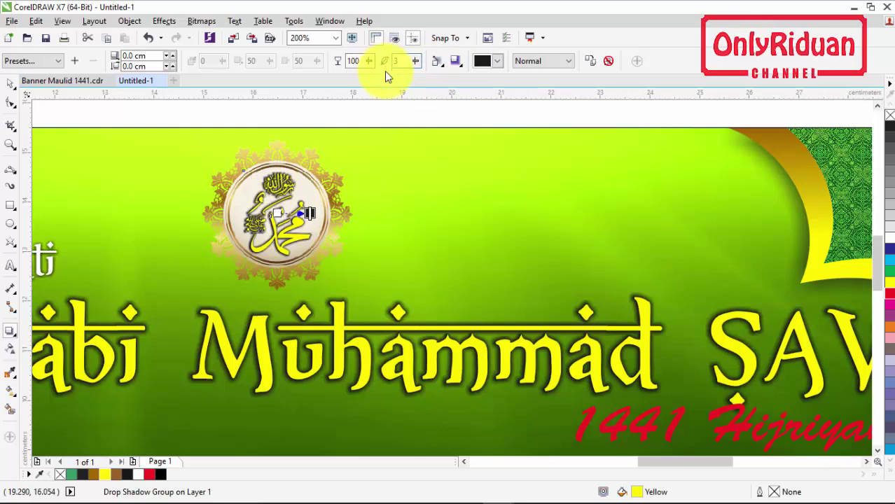
{"action": "left_click", "coordinate": [11, 84]}
{"action": "left_click", "coordinate": [160, 103]}
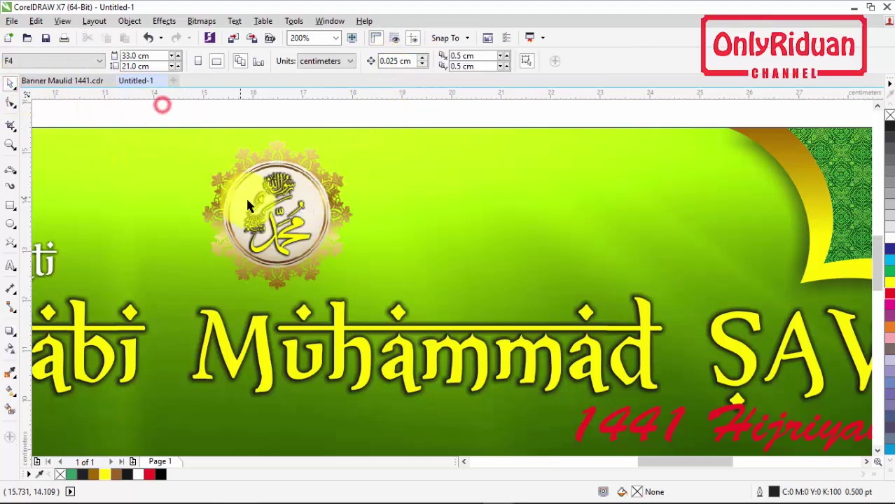
{"action": "scroll", "coordinate": [266, 203], "scroll_direction": "up", "scroll_amount": 2}
{"action": "scroll", "coordinate": [268, 205], "scroll_direction": "down", "scroll_amount": 2}
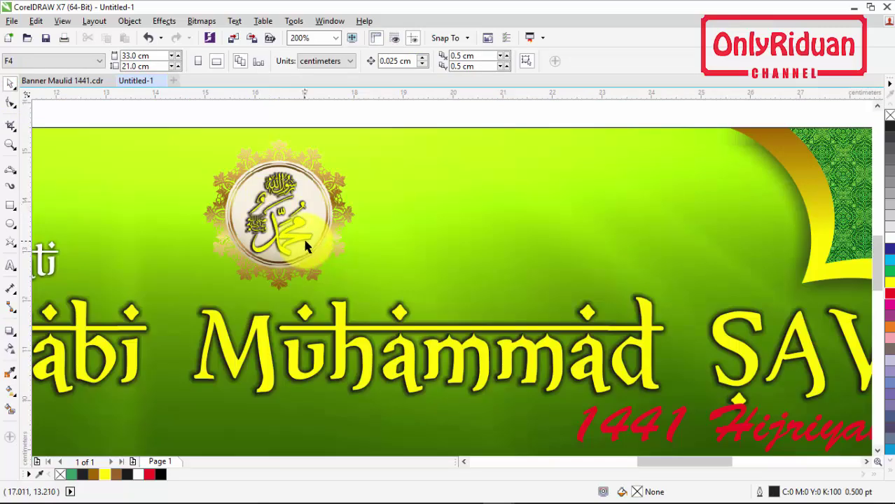
Apply a Small Glow drop shadow to the round ornament, coloured black with a feathering value of 5
{"action": "left_click", "coordinate": [337, 203]}
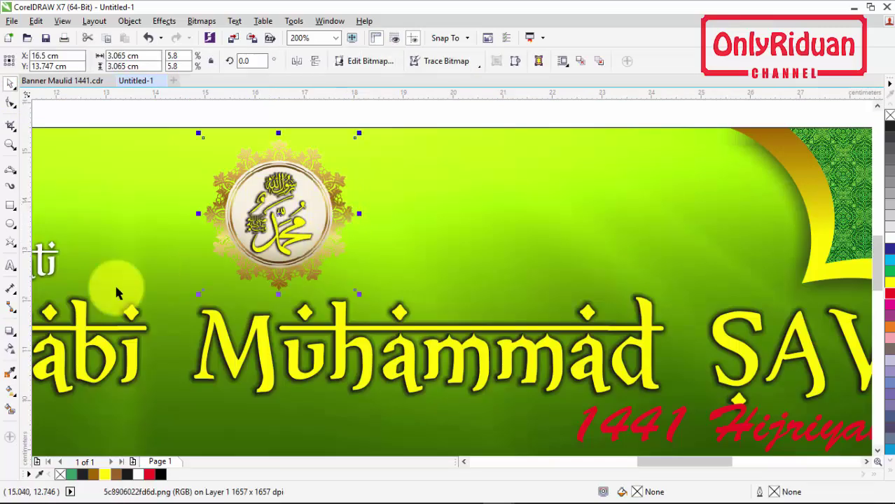
{"action": "left_click", "coordinate": [9, 331]}
{"action": "left_click", "coordinate": [59, 62]}
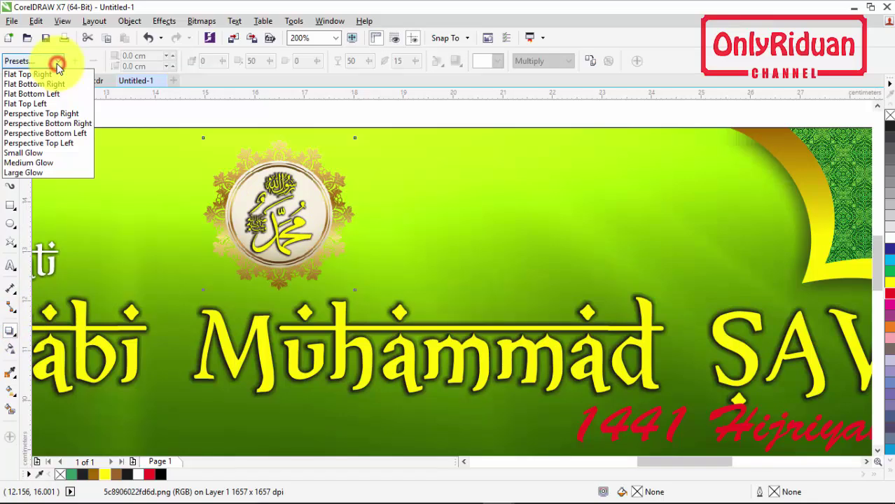
{"action": "left_click", "coordinate": [30, 152]}
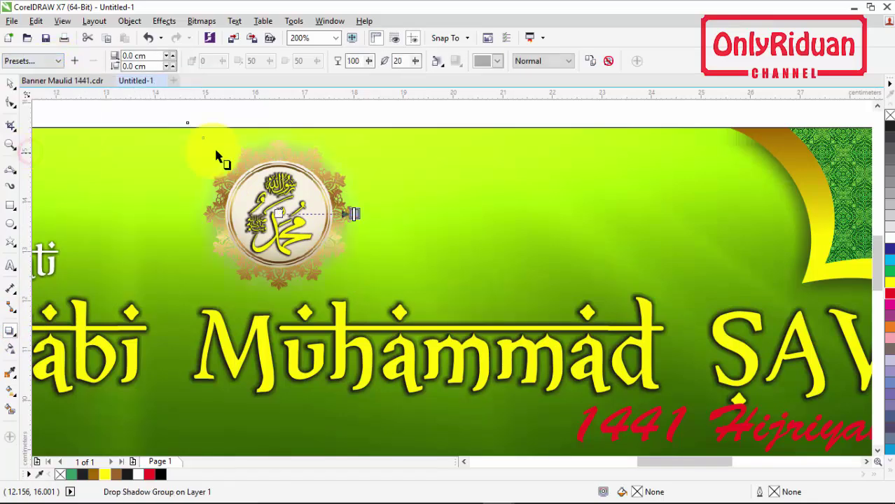
{"action": "left_click", "coordinate": [497, 61]}
{"action": "left_click", "coordinate": [489, 75]}
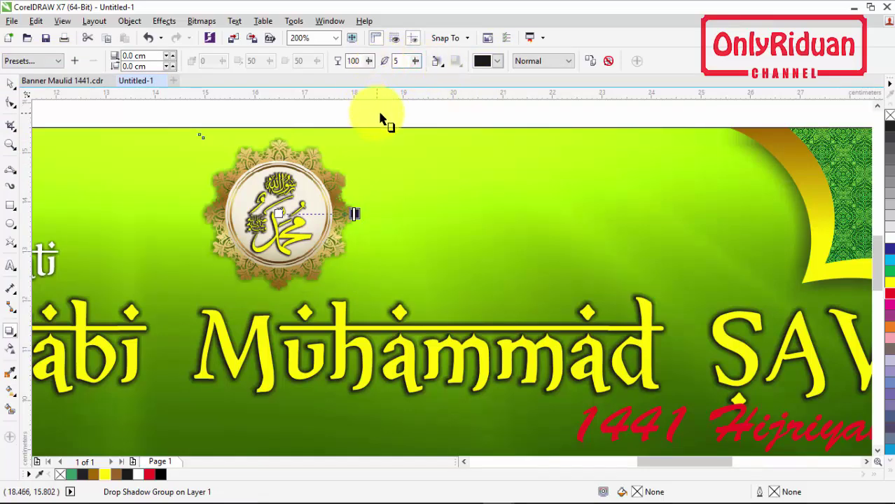
{"action": "scroll", "coordinate": [381, 119], "scroll_direction": "down", "scroll_amount": 1}
{"action": "left_click", "coordinate": [10, 83]}
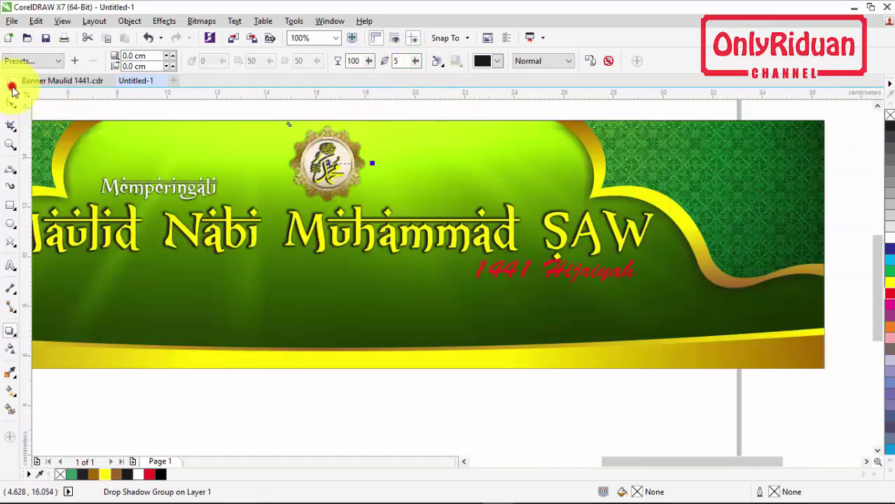
{"action": "left_click", "coordinate": [444, 394]}
{"action": "scroll", "coordinate": [467, 387], "scroll_direction": "down", "scroll_amount": 1}
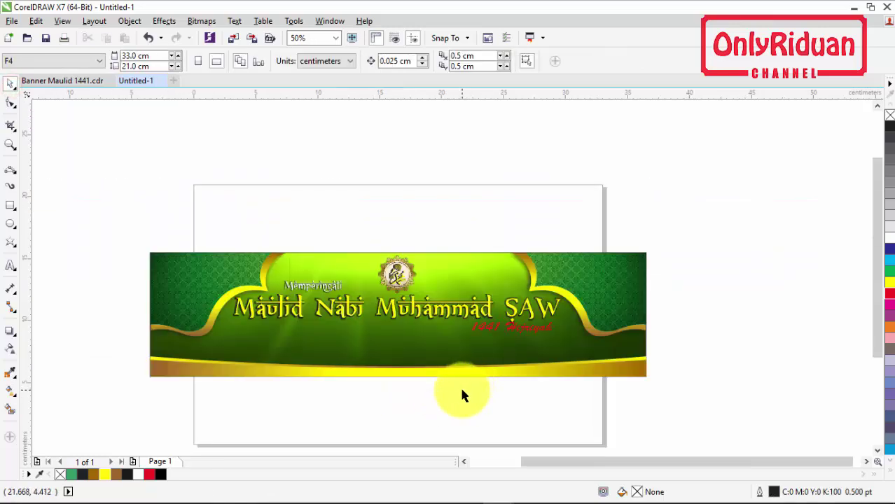
Nudge the red 1441 Hijriyah text slightly downward below the headline
{"action": "scroll", "coordinate": [514, 337], "scroll_direction": "up", "scroll_amount": 2}
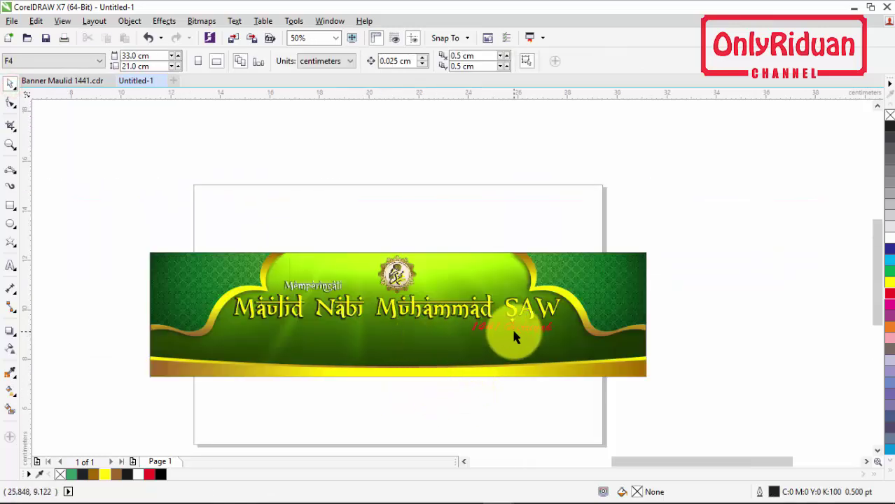
{"action": "left_click", "coordinate": [516, 321]}
{"action": "key", "text": "Down"}
{"action": "key", "text": "Down"}
{"action": "key", "text": "Down"}
{"action": "key", "text": "Up"}
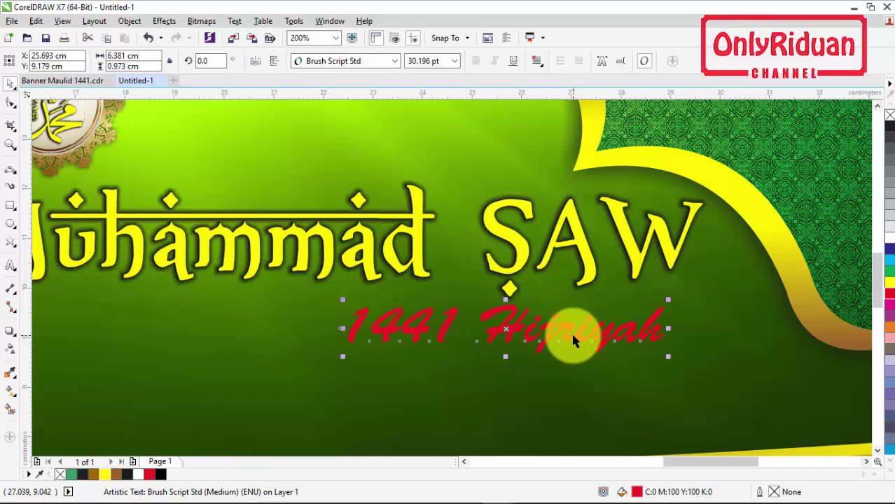
Duplicate the 1441 Hijriyah text, fill the original with black, and place the red copy slightly offset over it as a shadow effect
{"action": "key", "text": "ctrl+d"}
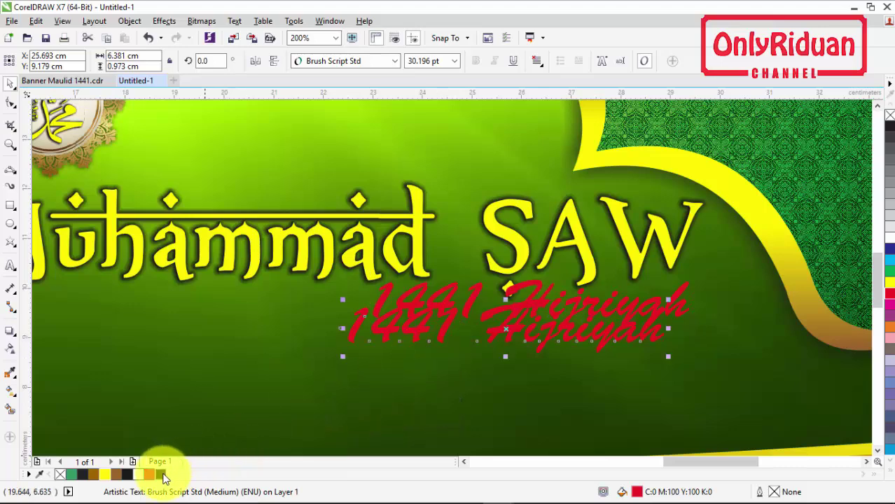
{"action": "left_click", "coordinate": [161, 475]}
{"action": "scroll", "coordinate": [403, 348], "scroll_direction": "up", "scroll_amount": 2}
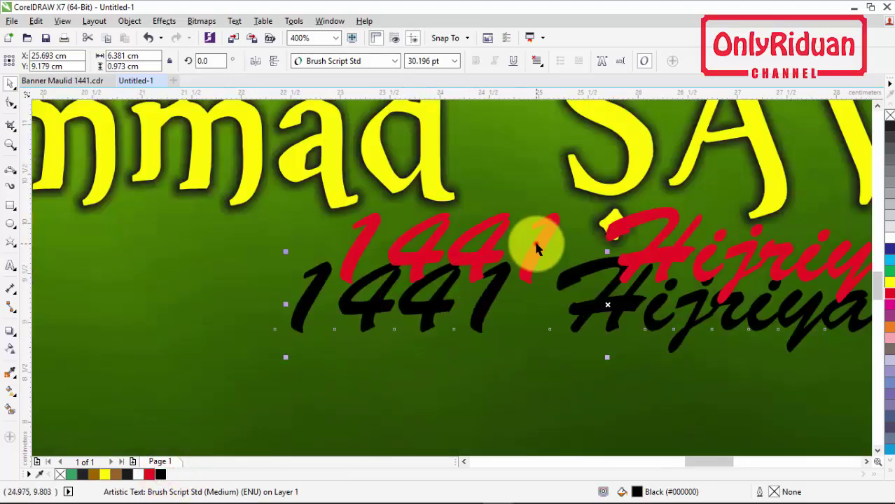
{"action": "left_click_drag", "start_coordinate": [539, 243], "coordinate": [489, 290]}
{"action": "scroll", "coordinate": [488, 290], "scroll_direction": "down", "scroll_amount": 2}
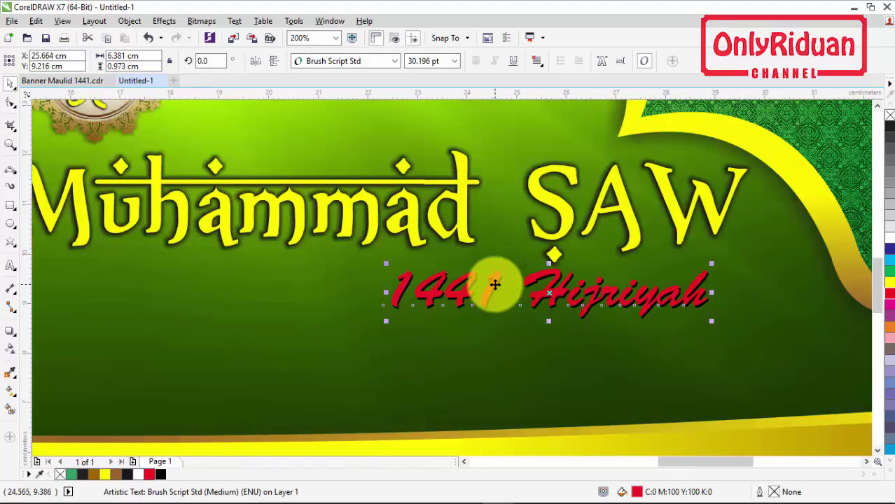
{"action": "scroll", "coordinate": [486, 299], "scroll_direction": "down", "scroll_amount": 1}
{"action": "left_click", "coordinate": [498, 410]}
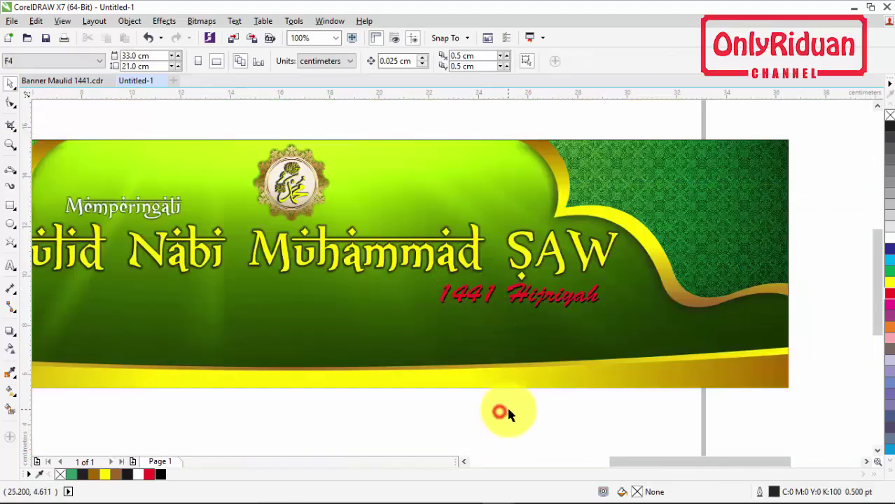
Import white-rays-1 from the Materi banner folder and place it near the ornament at about 5.63 × 6.35 cm
{"action": "scroll", "coordinate": [507, 413], "scroll_direction": "down", "scroll_amount": 1}
{"action": "scroll", "coordinate": [401, 317], "scroll_direction": "up", "scroll_amount": 1}
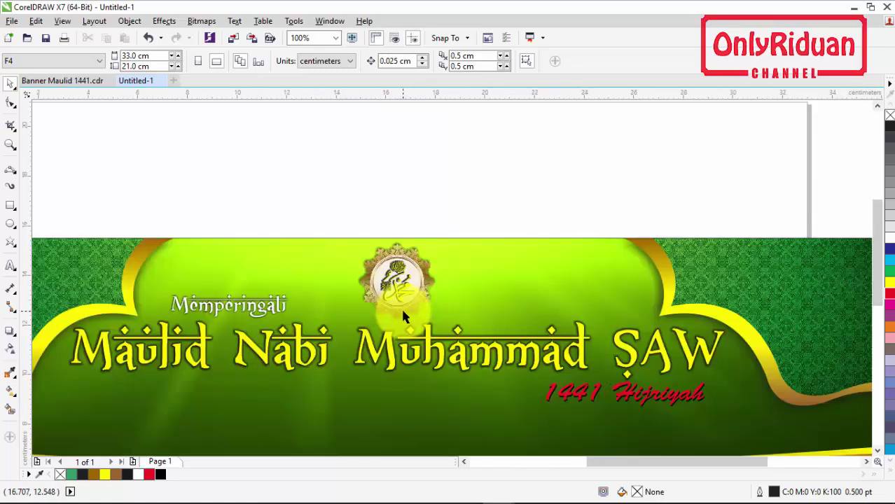
{"action": "scroll", "coordinate": [402, 317], "scroll_direction": "up", "scroll_amount": 1}
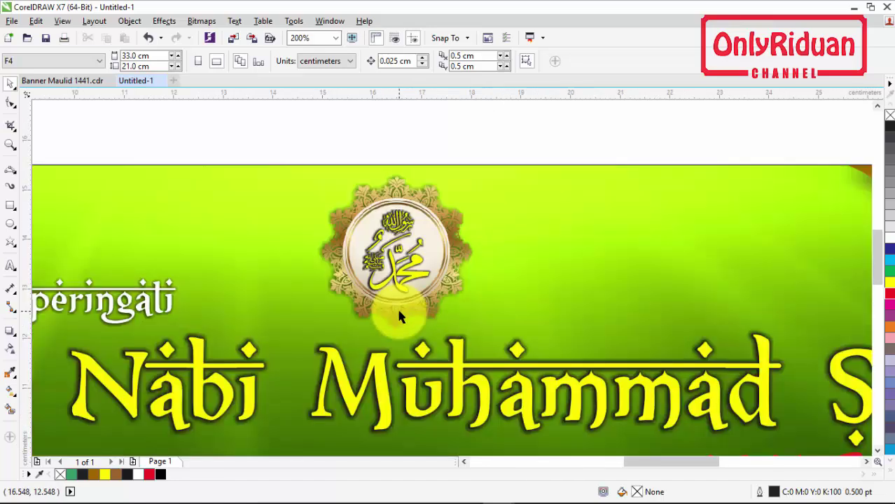
{"action": "scroll", "coordinate": [480, 240], "scroll_direction": "down", "scroll_amount": 1}
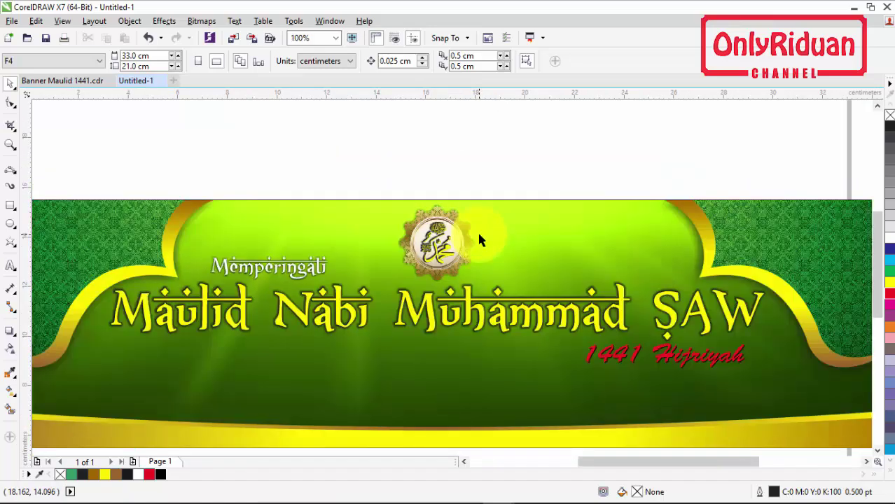
{"action": "left_click", "coordinate": [12, 20]}
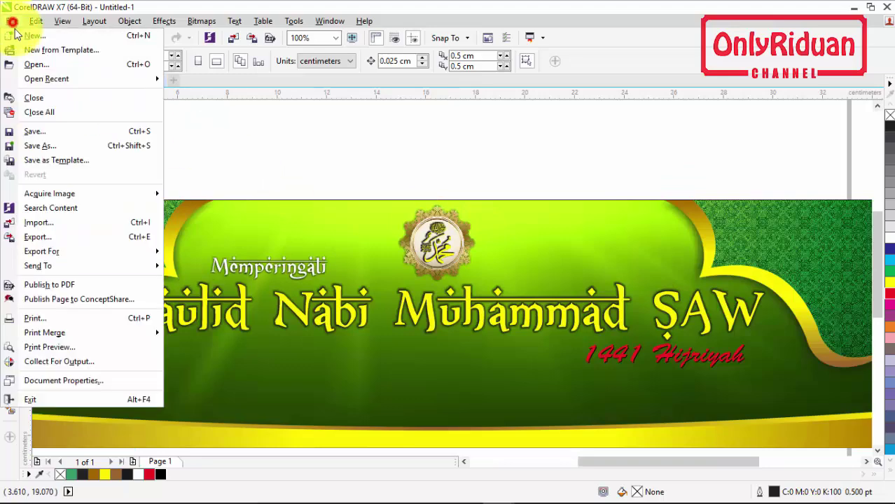
{"action": "left_click", "coordinate": [51, 219]}
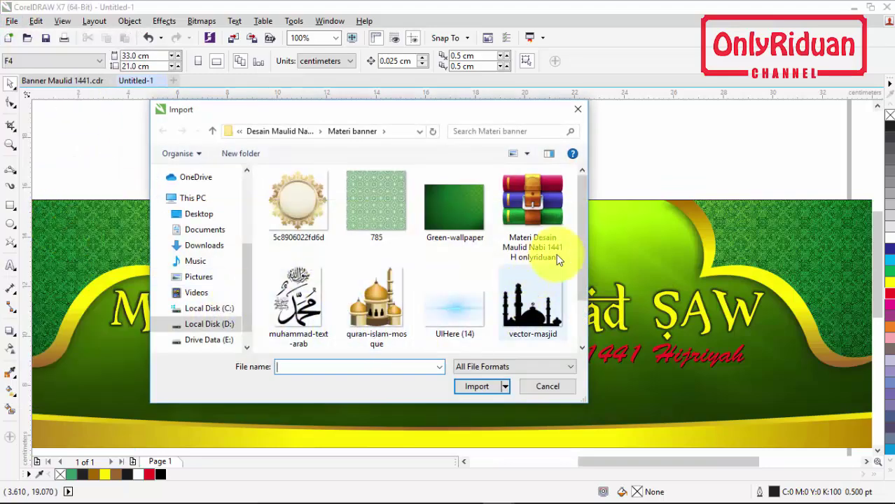
{"action": "scroll", "coordinate": [581, 236], "scroll_direction": "down", "scroll_amount": 1}
{"action": "left_click", "coordinate": [295, 313]}
{"action": "left_click", "coordinate": [476, 391]}
{"action": "left_click_drag", "start_coordinate": [388, 200], "coordinate": [560, 360]}
Position the white rays image over the round ornament and enlarge it to about 6.4 × 7.22 cm
{"action": "left_click_drag", "start_coordinate": [466, 283], "coordinate": [440, 246]}
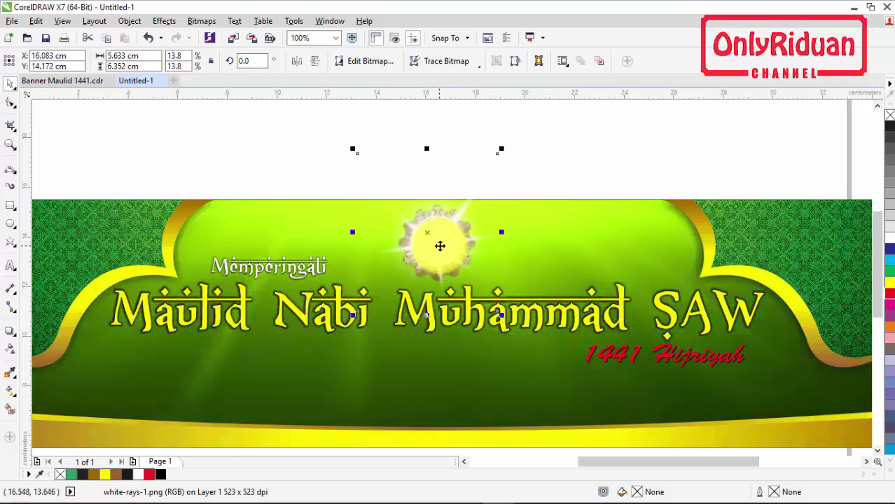
{"action": "left_click_drag", "start_coordinate": [502, 315], "coordinate": [519, 336]}
{"action": "left_click_drag", "start_coordinate": [462, 267], "coordinate": [454, 257]}
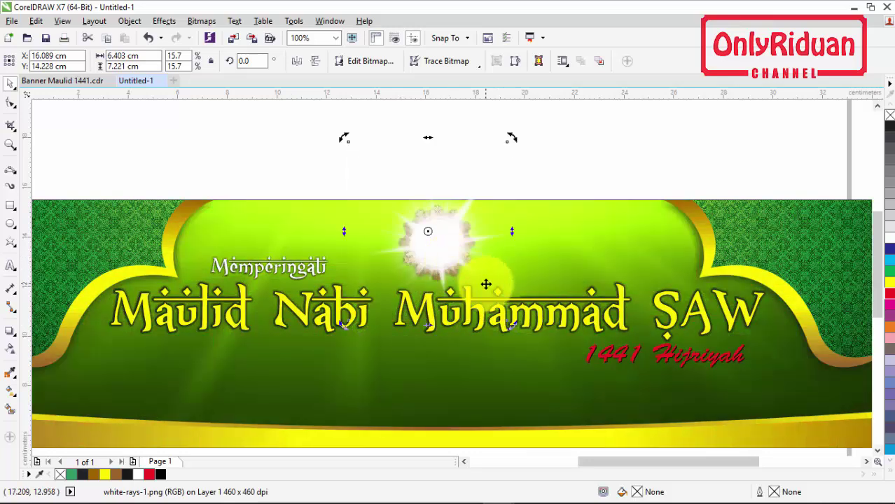
PowerClip the white rays image inside the light green background shape behind the ornament
{"action": "right_click", "coordinate": [454, 236]}
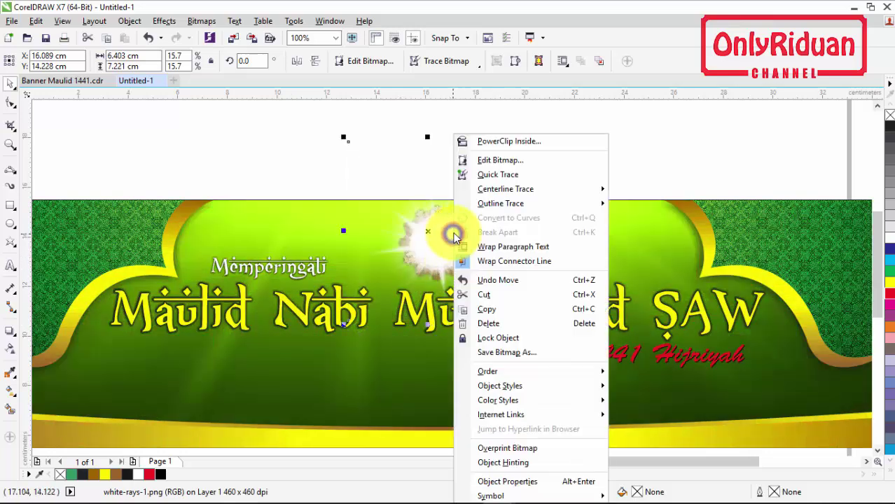
{"action": "left_click", "coordinate": [511, 141]}
{"action": "left_click", "coordinate": [616, 229]}
{"action": "left_click", "coordinate": [513, 183]}
{"action": "scroll", "coordinate": [474, 239], "scroll_direction": "down", "scroll_amount": 2}
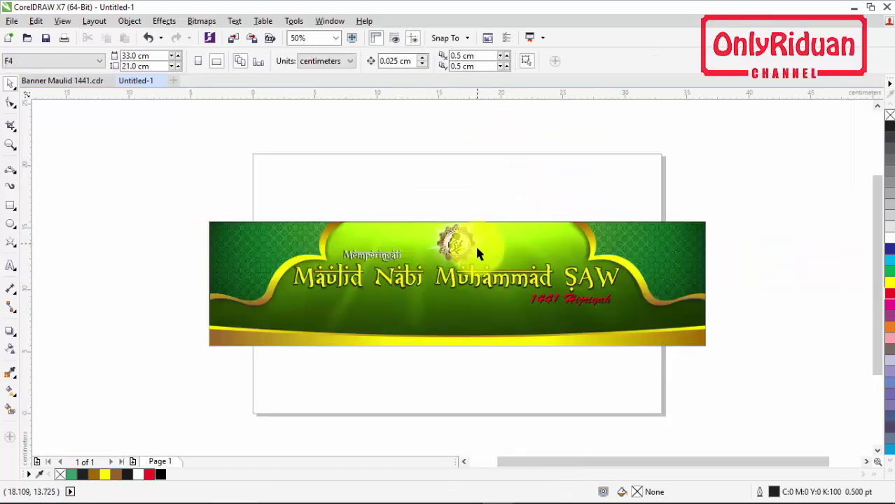
{"action": "scroll", "coordinate": [475, 245], "scroll_direction": "up", "scroll_amount": 2}
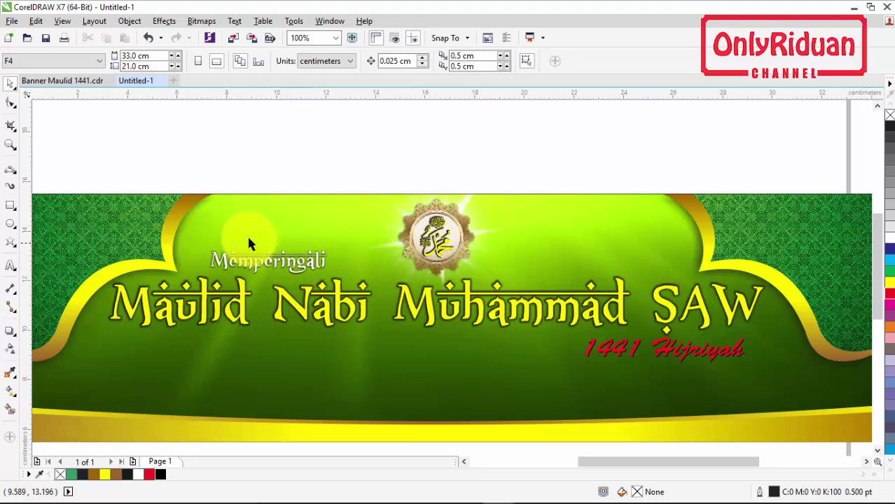
Import UIHere (14) from the Materi banner folder and place it over the banner at about 15.88 × 9.53 cm
{"action": "left_click", "coordinate": [12, 21]}
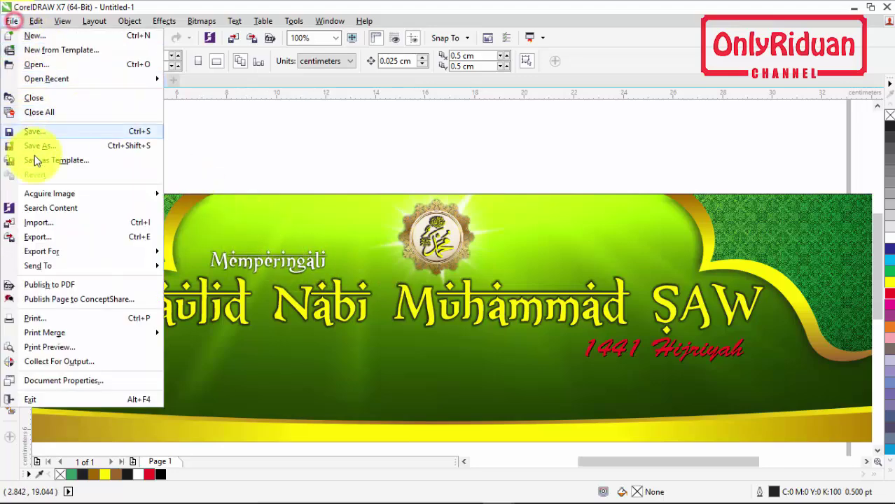
{"action": "left_click", "coordinate": [48, 224]}
{"action": "left_click", "coordinate": [458, 302]}
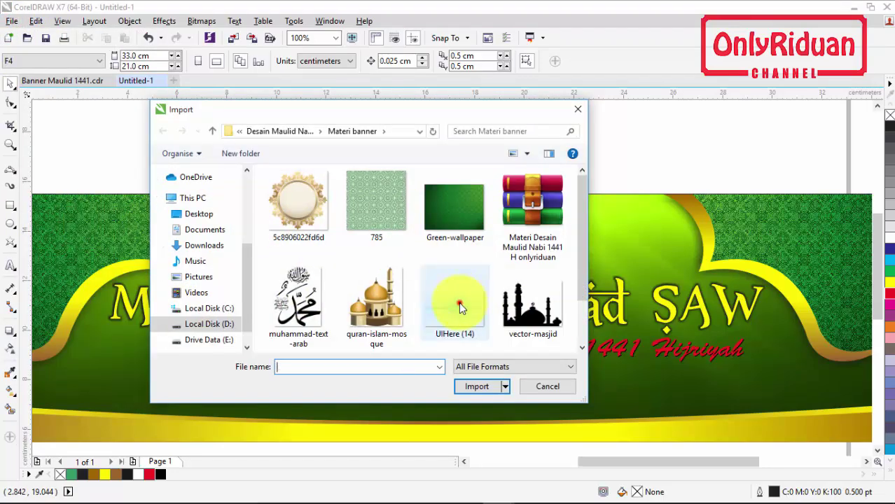
{"action": "left_click", "coordinate": [476, 386]}
{"action": "left_click_drag", "start_coordinate": [123, 130], "coordinate": [771, 366]}
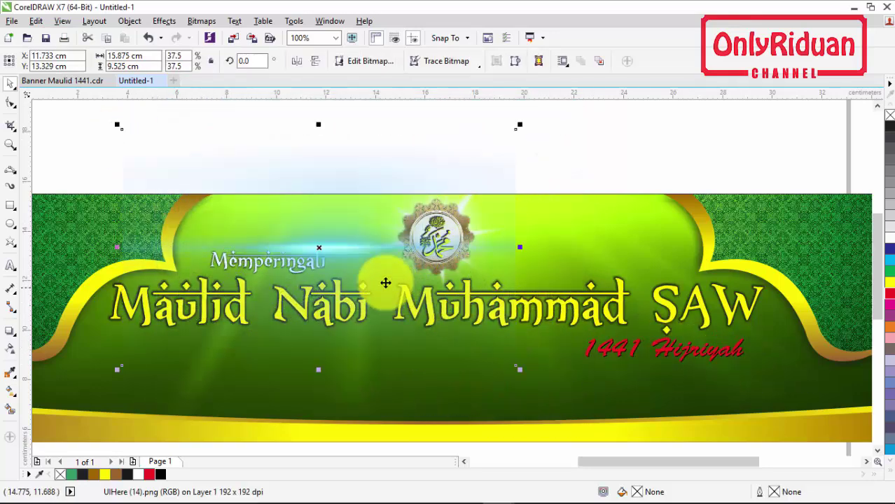
Move the blue light flare just below the Maulid Nabi Muhammad SAW title and centre it horizontally on the banner
{"action": "left_click_drag", "start_coordinate": [382, 294], "coordinate": [405, 330]}
{"action": "scroll", "coordinate": [406, 330], "scroll_direction": "down", "scroll_amount": 3}
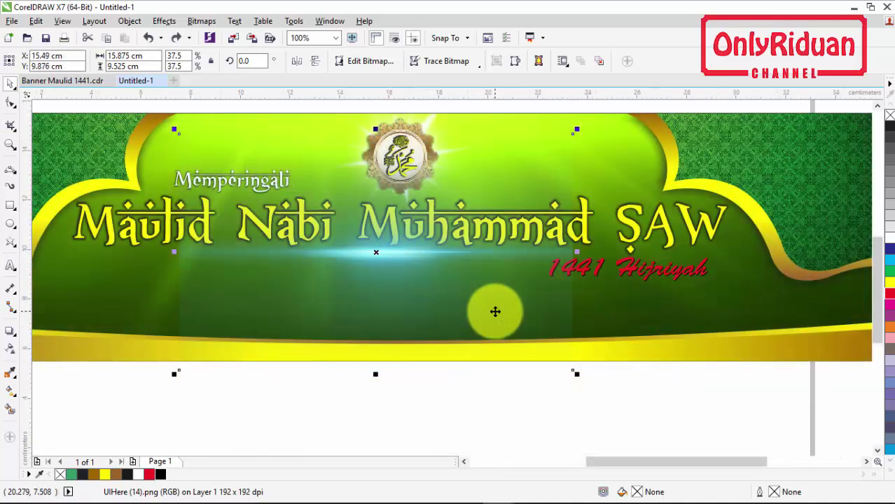
{"action": "left_click", "coordinate": [642, 311], "text": "shift"}
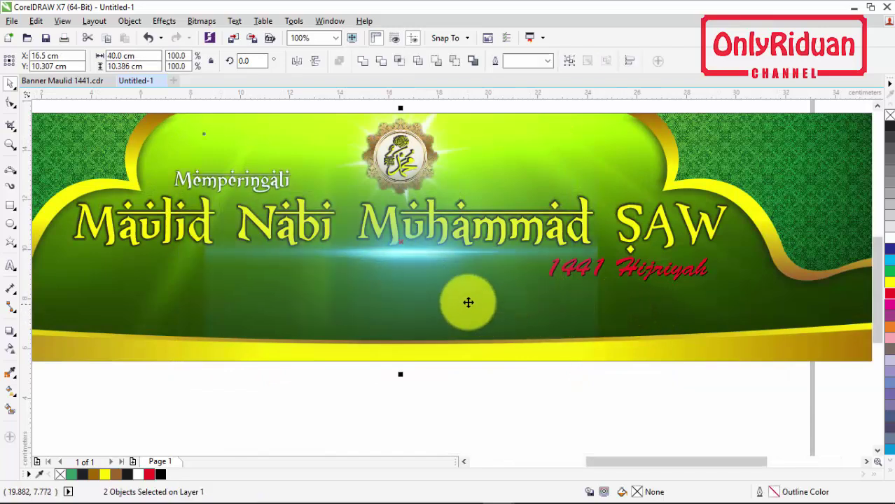
PowerClip the blue light flare inside the banner's 40 × 10 cm background rectangle
{"action": "scroll", "coordinate": [452, 294], "scroll_direction": "down", "scroll_amount": 2}
{"action": "left_click", "coordinate": [448, 290]}
{"action": "right_click", "coordinate": [446, 283]}
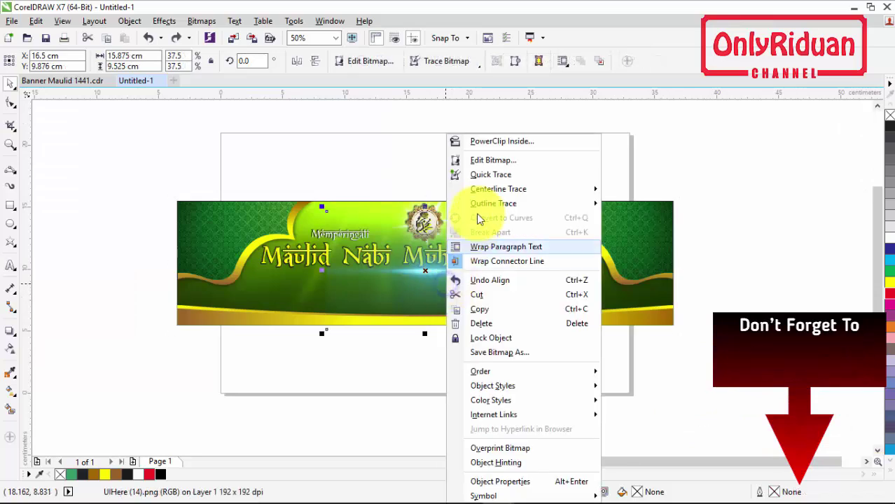
{"action": "left_click", "coordinate": [486, 140]}
{"action": "left_click", "coordinate": [606, 225]}
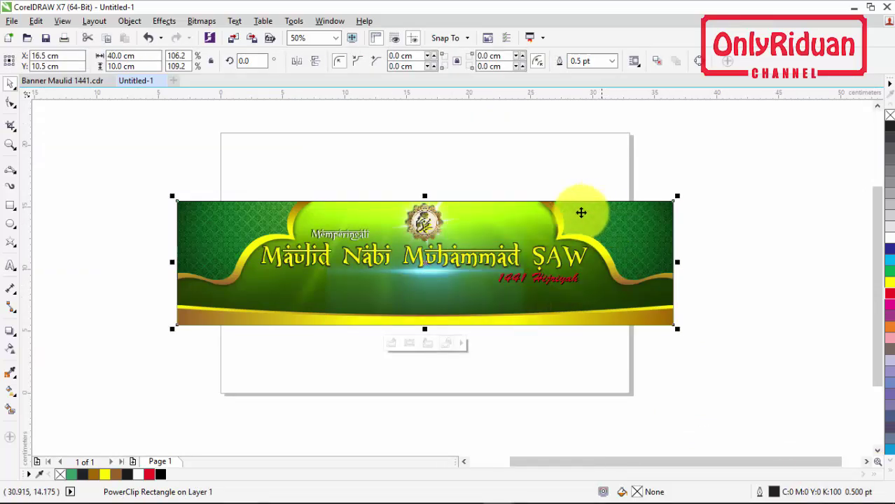
Edit the background's PowerClip contents and fade out the flare's left edge with a linear transparency running from near its centre outward
{"action": "scroll", "coordinate": [359, 286], "scroll_direction": "up", "scroll_amount": 2}
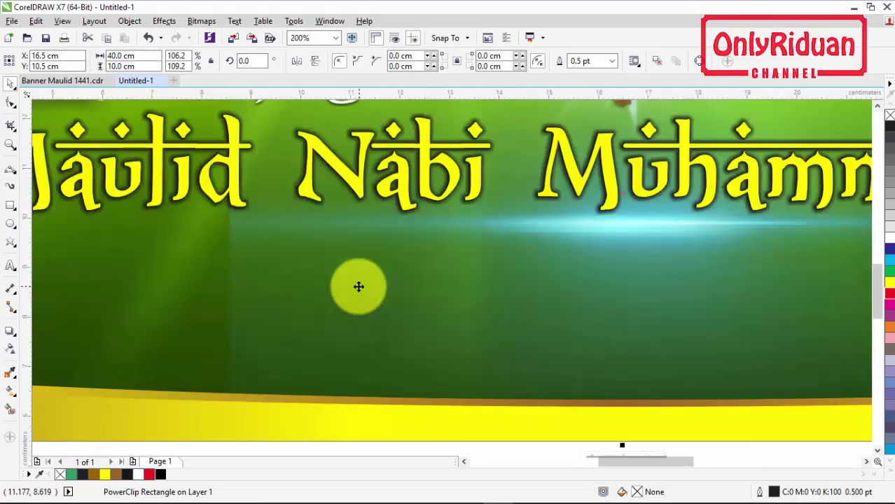
{"action": "scroll", "coordinate": [444, 266], "scroll_direction": "down", "scroll_amount": 1}
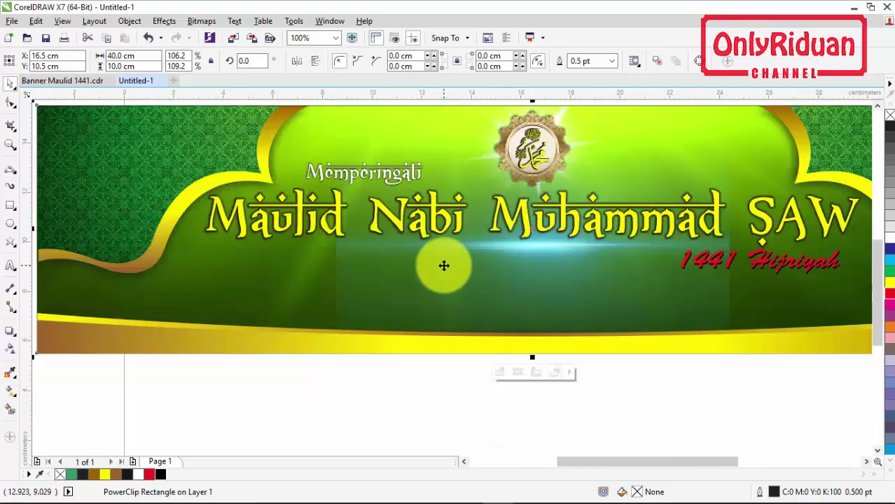
{"action": "right_click", "coordinate": [560, 293]}
{"action": "left_click", "coordinate": [605, 160]}
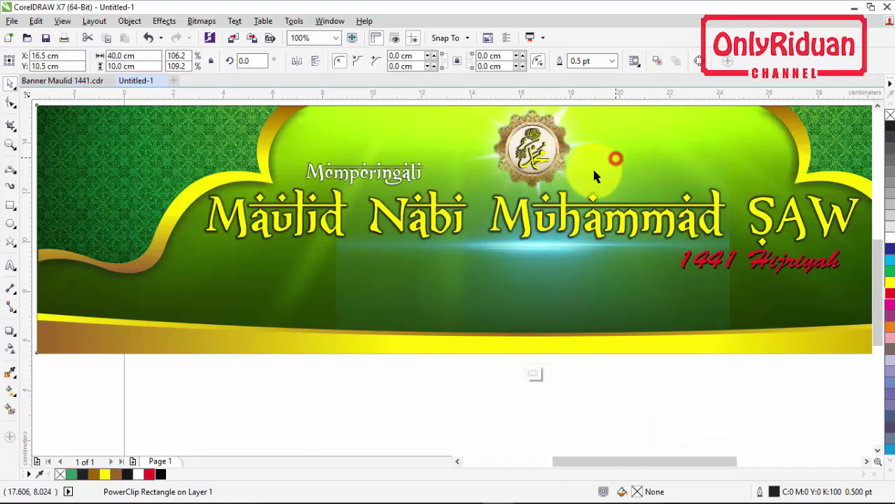
{"action": "left_click", "coordinate": [10, 350]}
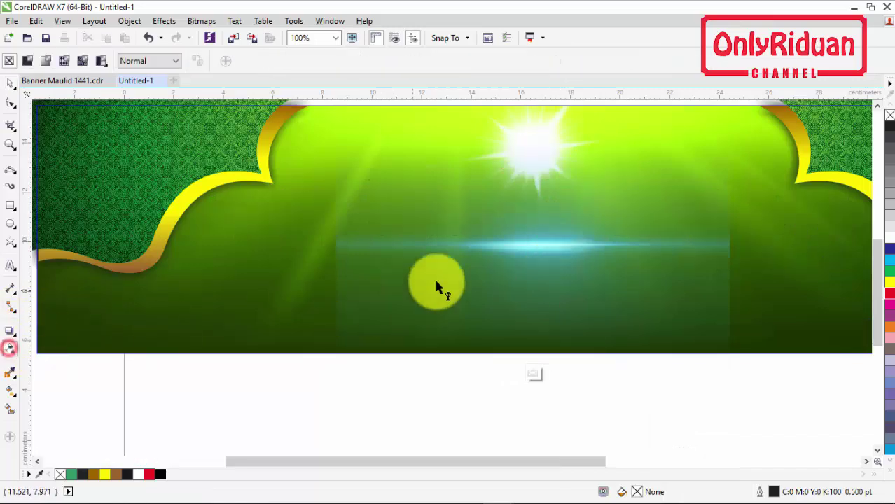
{"action": "left_click_drag", "start_coordinate": [469, 260], "coordinate": [357, 261]}
{"action": "left_click_drag", "start_coordinate": [455, 263], "coordinate": [335, 257]}
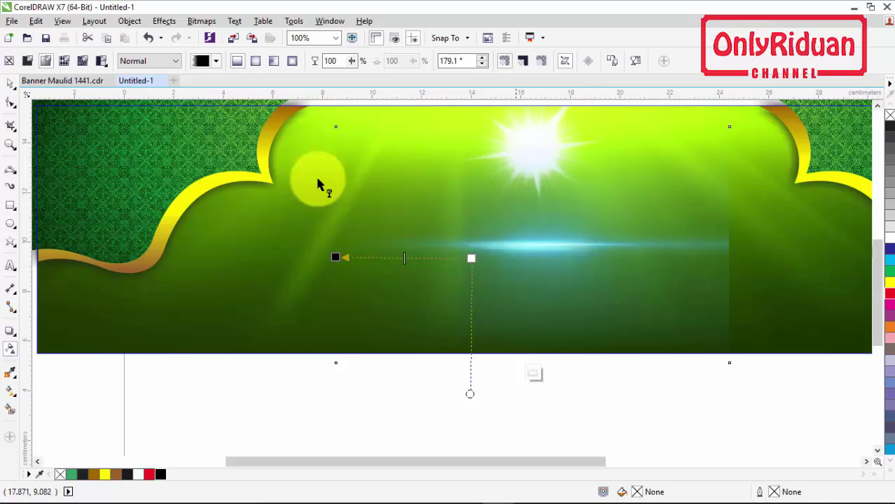
Convert the faded flare to a 300 dpi CMYK bitmap with anti-aliasing and a transparent background
{"action": "left_click", "coordinate": [202, 21]}
{"action": "left_click", "coordinate": [222, 37]}
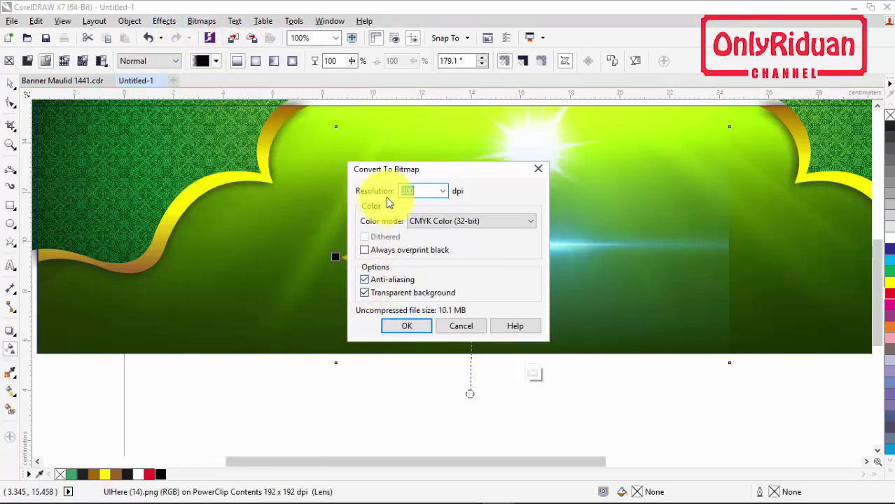
{"action": "left_click", "coordinate": [407, 323]}
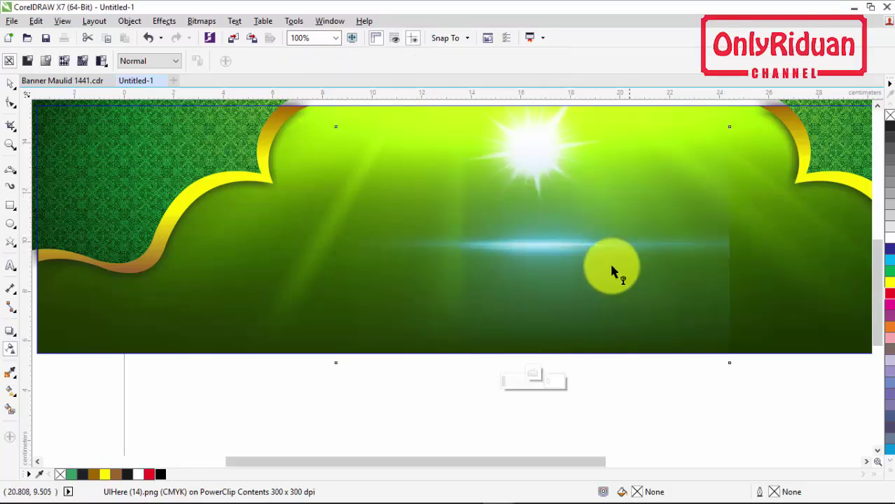
Fade out the flare's right edge with a linear transparency, and finish editing the PowerClip contents
{"action": "left_click", "coordinate": [568, 264]}
{"action": "left_click_drag", "start_coordinate": [722, 262], "coordinate": [728, 262]}
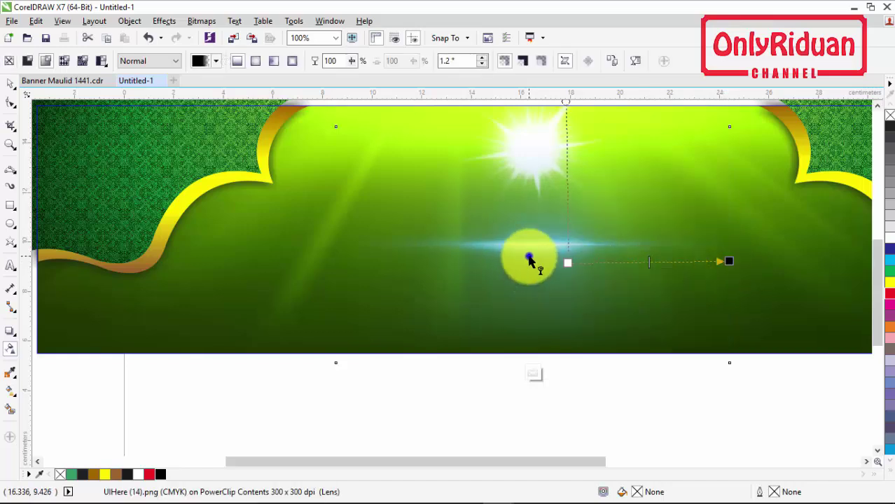
{"action": "right_click", "coordinate": [530, 261]}
{"action": "left_click", "coordinate": [572, 204]}
{"action": "scroll", "coordinate": [549, 206], "scroll_direction": "down", "scroll_amount": 1}
{"action": "scroll", "coordinate": [588, 218], "scroll_direction": "up", "scroll_amount": 1}
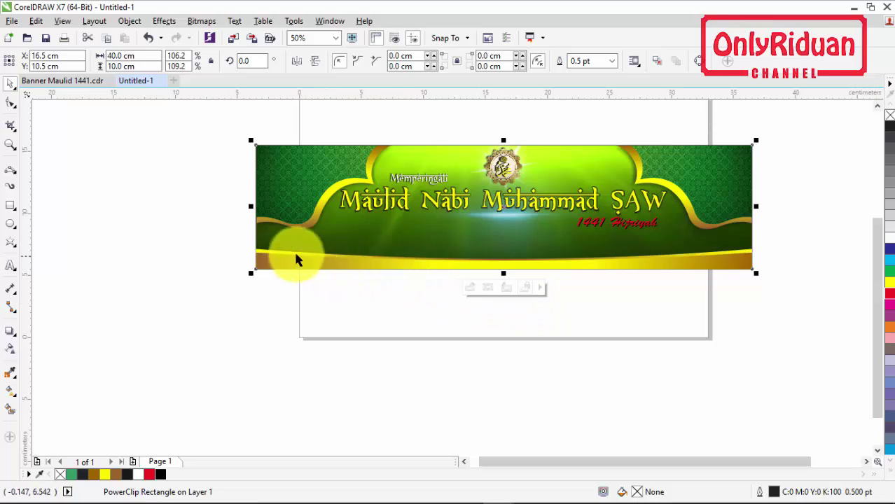
Import vector-masjid and place it at the banner's lower-left corner at about 7.94 × 6.11 cm
{"action": "left_click", "coordinate": [12, 20]}
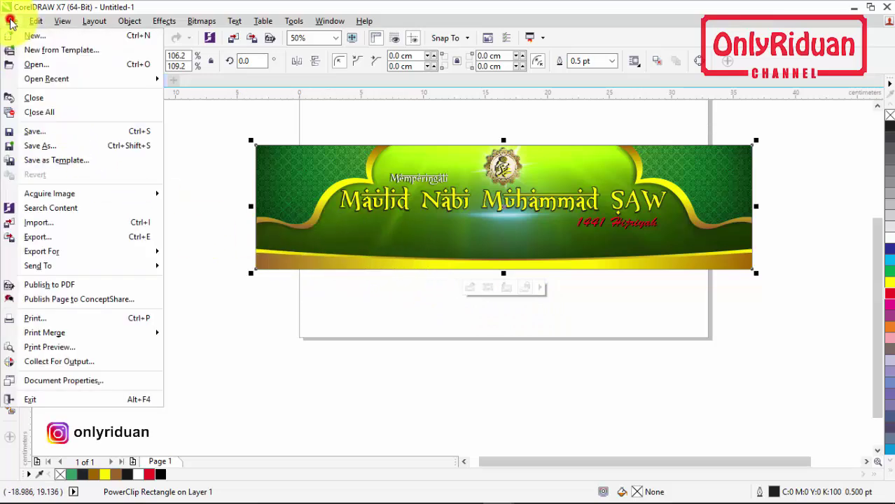
{"action": "left_click", "coordinate": [38, 223]}
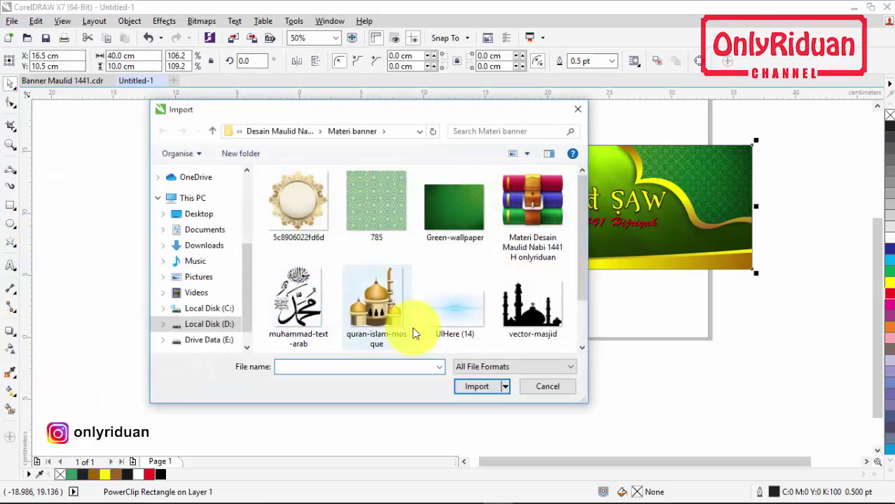
{"action": "left_click", "coordinate": [526, 311]}
{"action": "left_click", "coordinate": [477, 386]}
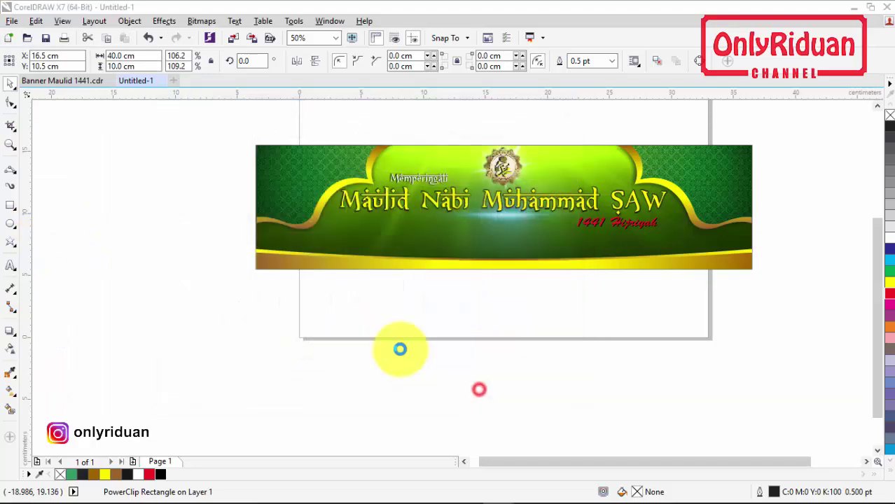
{"action": "left_click_drag", "start_coordinate": [263, 197], "coordinate": [357, 284]}
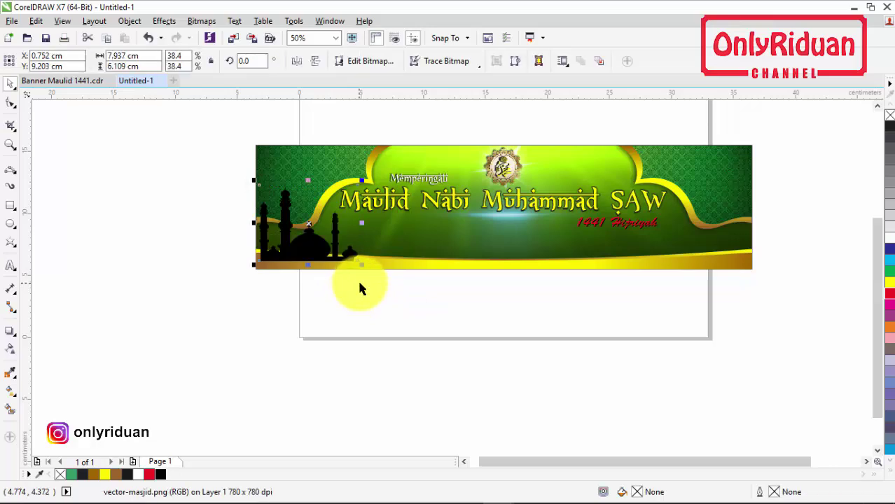
Quick Trace the black mosque silhouette into a vector curve, reducing the bitmap size
{"action": "scroll", "coordinate": [314, 240], "scroll_direction": "up", "scroll_amount": 2}
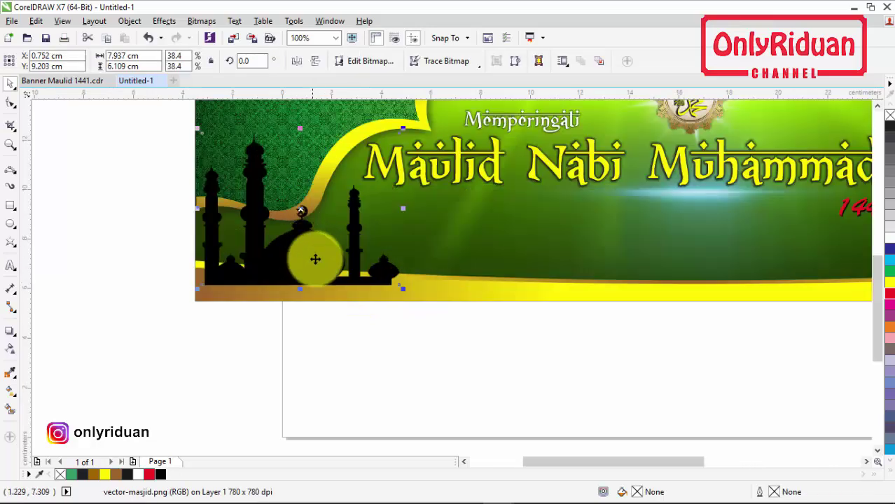
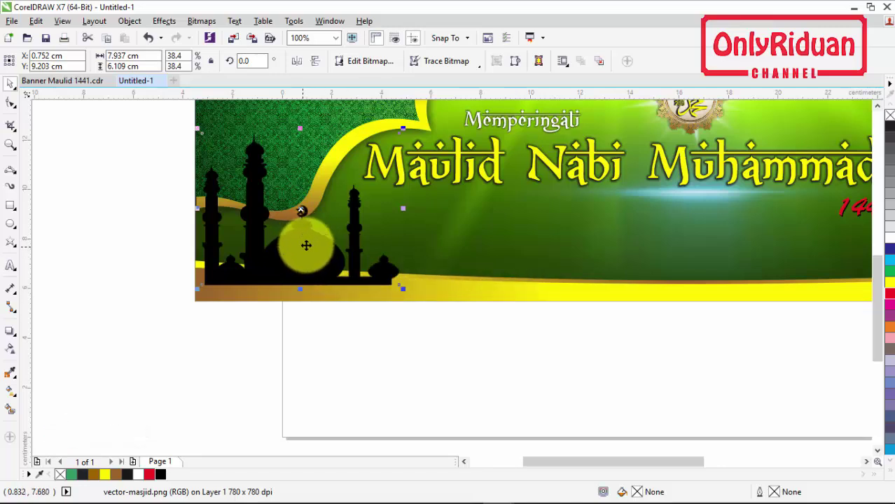
{"action": "left_click", "coordinate": [447, 62]}
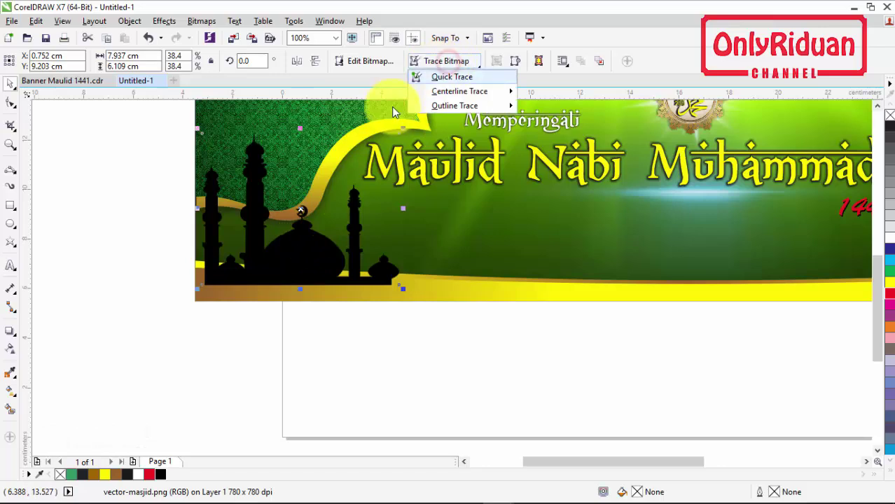
{"action": "left_click", "coordinate": [454, 76]}
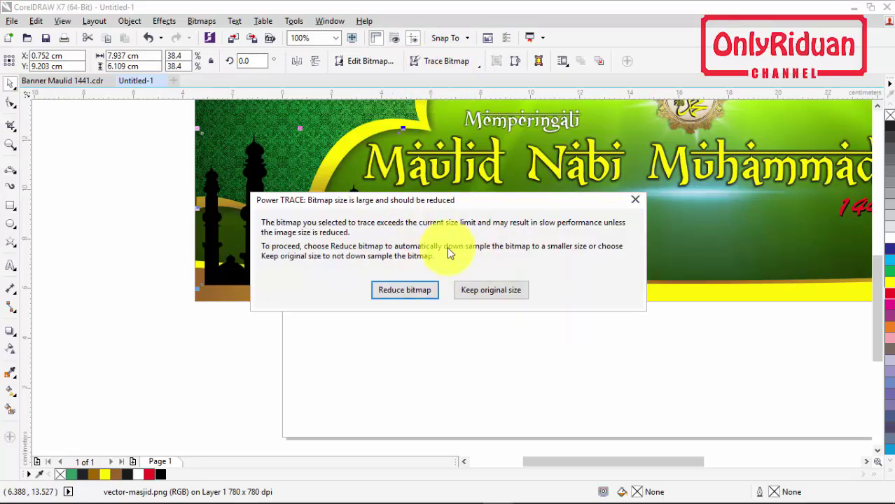
{"action": "left_click", "coordinate": [410, 294]}
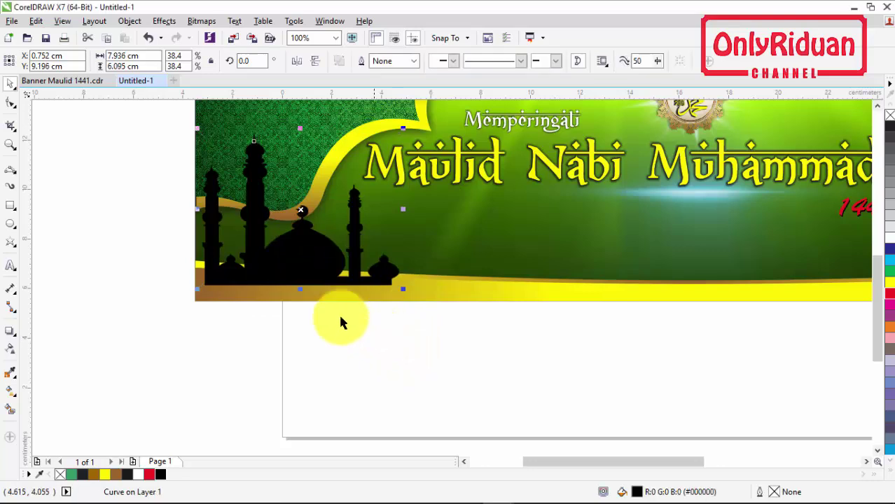
Delete the original mosque bitmap from under the traced curve and place the curve back at the banner's lower-left corner
{"action": "mouse_move", "coordinate": [308, 257]}
{"action": "left_mouse_down"}
{"action": "mouse_move", "coordinate": [538, 275]}
{"action": "mouse_move", "coordinate": [525, 277]}
{"action": "left_mouse_up"}
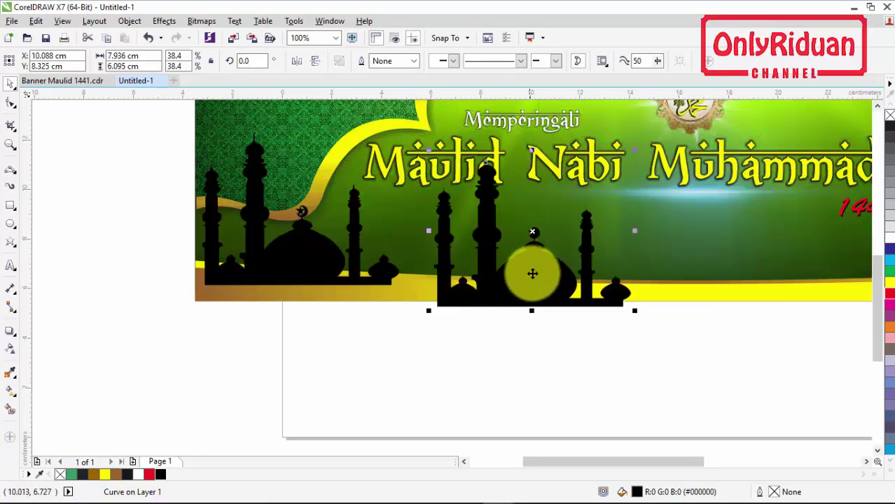
{"action": "left_click", "coordinate": [317, 268]}
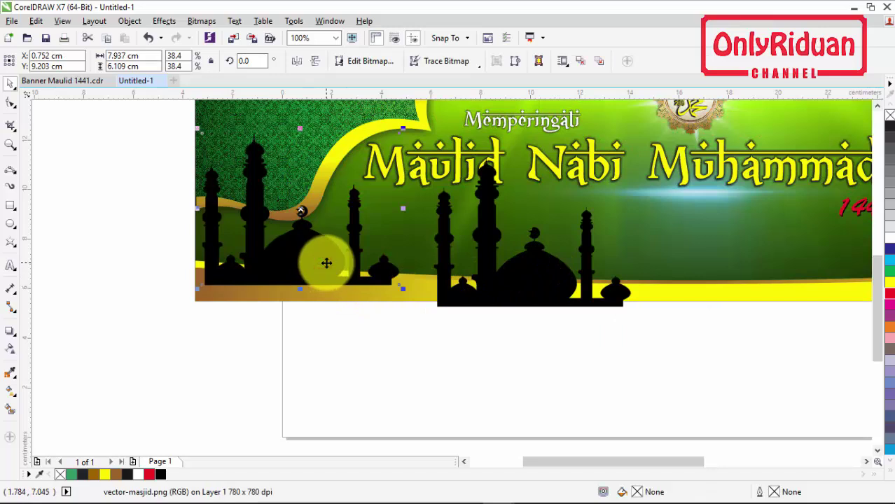
{"action": "key", "text": "Delete"}
{"action": "left_click", "coordinate": [524, 279]}
{"action": "left_click_drag", "start_coordinate": [546, 278], "coordinate": [320, 256]}
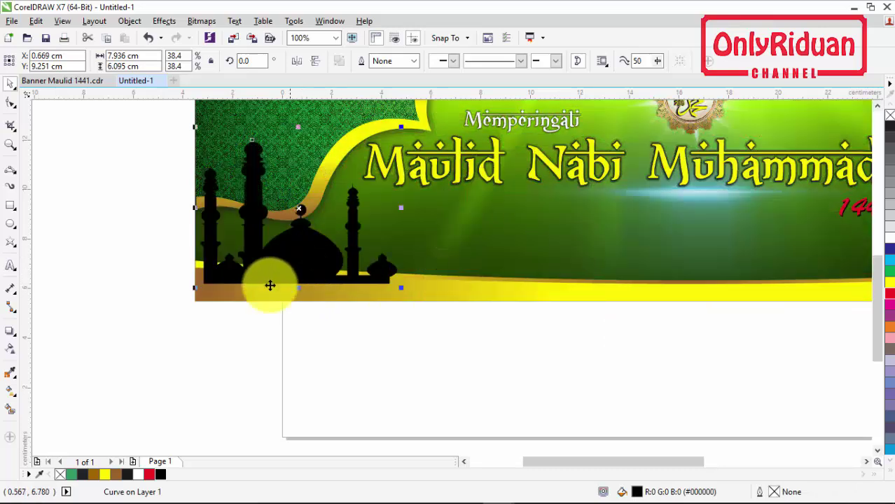
Weld the traced mosque silhouette to the gold strip along the banner's bottom edge so it takes the gold gradient fill
{"action": "key", "text": "shift"}
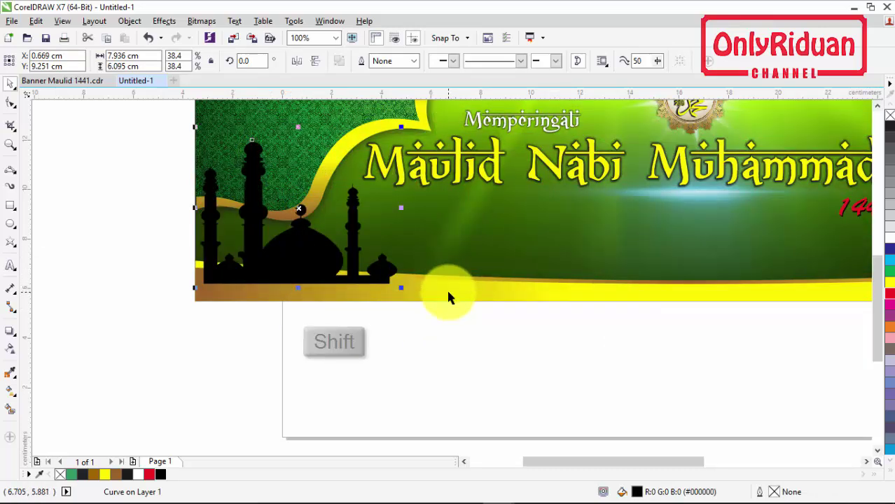
{"action": "left_click", "coordinate": [462, 301], "text": "shift"}
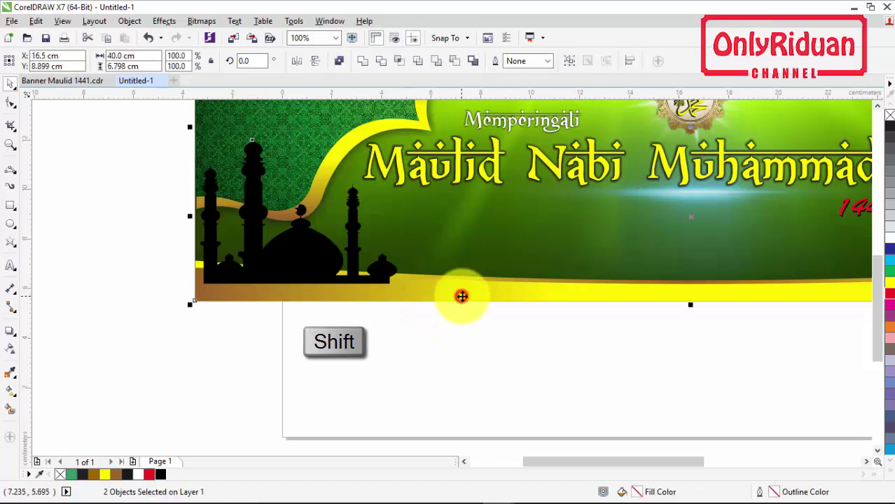
{"action": "left_click", "coordinate": [363, 63]}
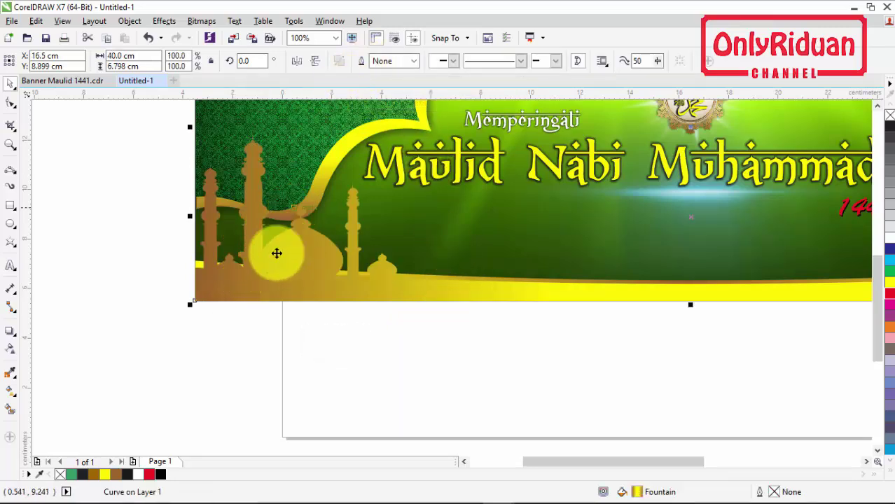
{"action": "left_click_drag", "start_coordinate": [287, 264], "coordinate": [471, 301]}
{"action": "scroll", "coordinate": [470, 301], "scroll_direction": "down", "scroll_amount": 1}
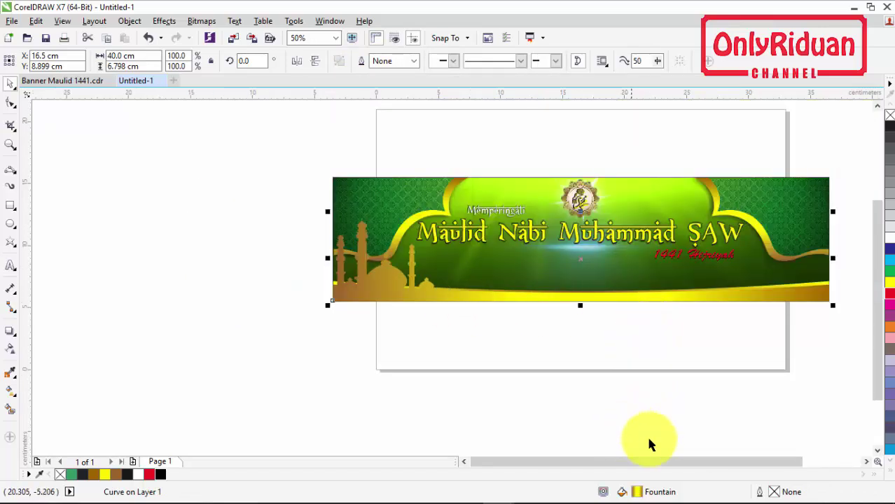
Import quran-islam-mosque and place it at the banner's lower-right corner at about 6.3 × 7.01 cm
{"action": "left_click", "coordinate": [866, 461]}
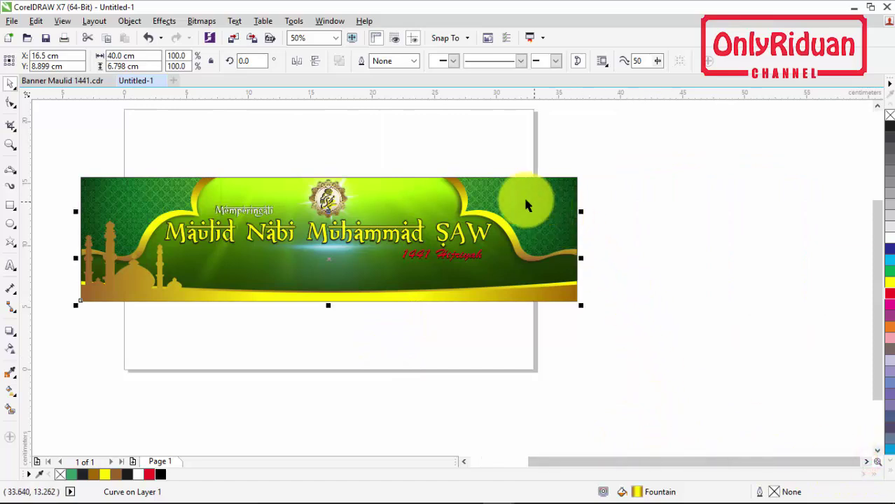
{"action": "left_click", "coordinate": [11, 21]}
{"action": "left_click", "coordinate": [50, 220]}
{"action": "left_click", "coordinate": [371, 331]}
{"action": "left_click", "coordinate": [475, 386]}
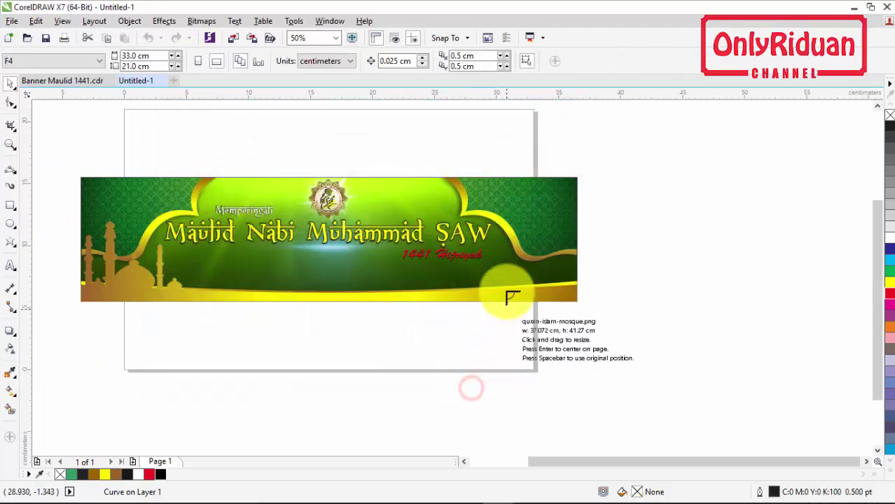
{"action": "left_click_drag", "start_coordinate": [495, 206], "coordinate": [560, 299]}
{"action": "left_click_drag", "start_coordinate": [540, 265], "coordinate": [542, 268]}
{"action": "scroll", "coordinate": [573, 260], "scroll_direction": "down", "scroll_amount": 1}
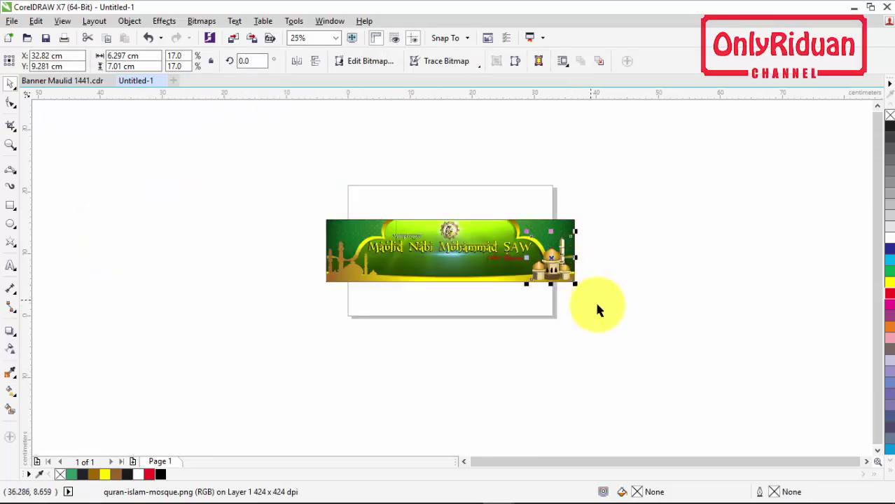
{"action": "left_click", "coordinate": [607, 307]}
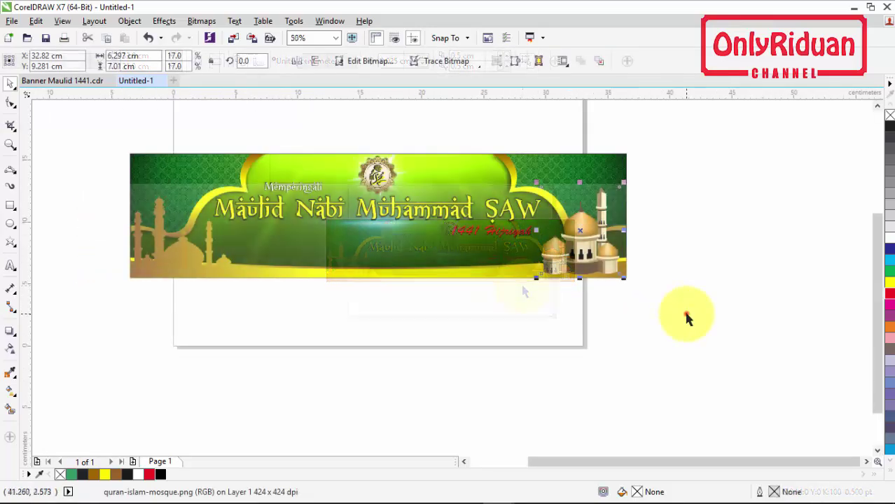
{"action": "left_click", "coordinate": [685, 314]}
{"action": "left_click", "coordinate": [10, 144]}
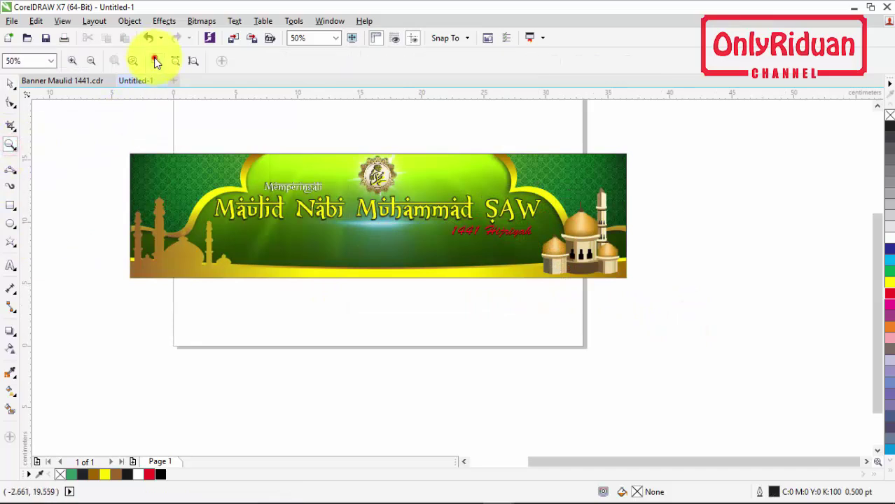
{"action": "left_click", "coordinate": [155, 61]}
{"action": "left_click", "coordinate": [10, 83]}
{"action": "left_click", "coordinate": [84, 149]}
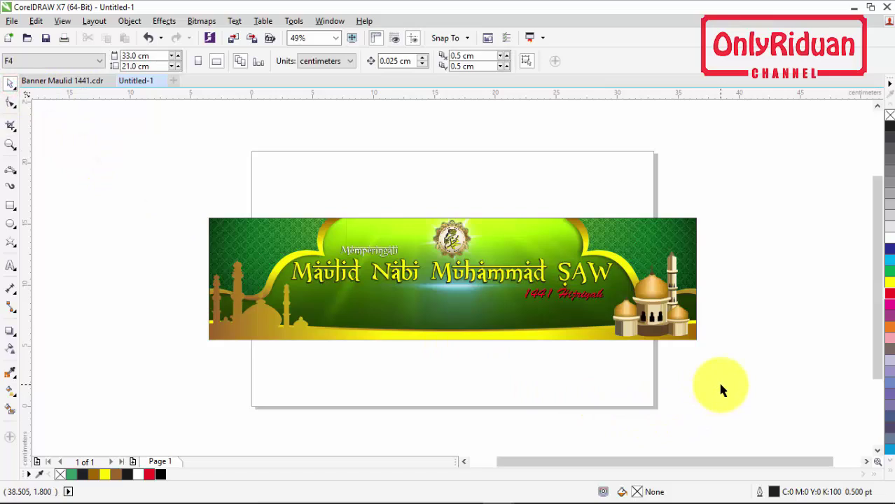
Copy the event date, school name and address text from Banner Maulid 1441.cdr into Untitled-1 and nudge it down below the title
{"action": "left_click", "coordinate": [84, 83]}
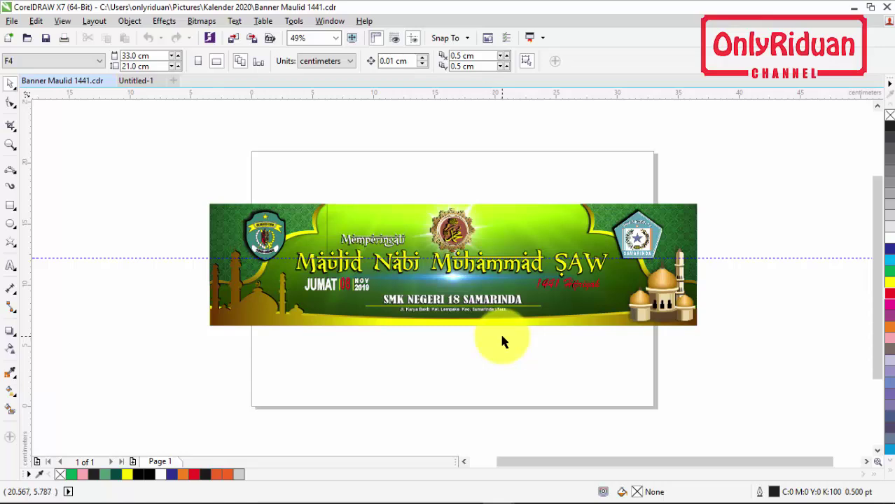
{"action": "left_click_drag", "start_coordinate": [563, 346], "coordinate": [306, 287]}
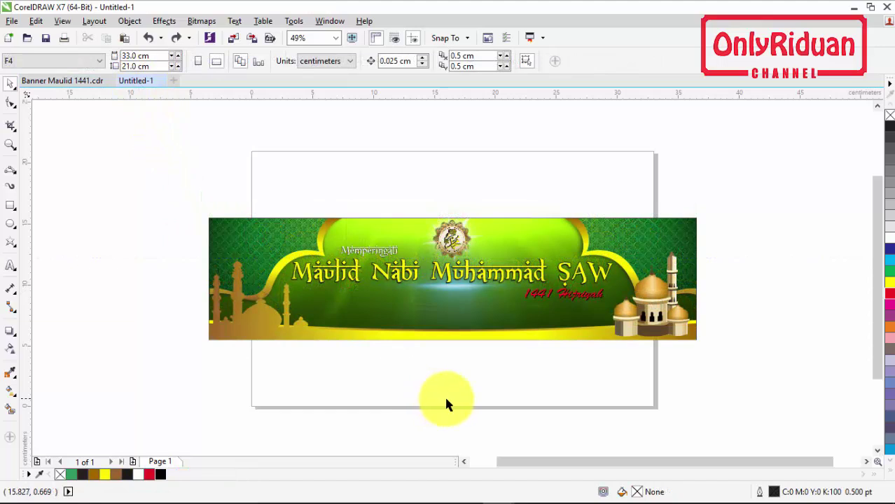
{"action": "key", "text": "ctrl+v"}
{"action": "key", "text": "Down"}
{"action": "key", "text": "Down"}
{"action": "key", "text": "Down"}
{"action": "key", "text": "Down"}
{"action": "key", "text": "Down"}
{"action": "key", "text": "Down"}
{"action": "key", "text": "Down"}
{"action": "key", "text": "Down"}
{"action": "key", "text": "Down"}
{"action": "key", "text": "Down"}
{"action": "key", "text": "Down"}
{"action": "key", "text": "Down"}
{"action": "key", "text": "Down"}
{"action": "key", "text": "Down"}
{"action": "key", "text": "Down"}
{"action": "key", "text": "Down"}
{"action": "key", "text": "Down"}
{"action": "key", "text": "Down"}
{"action": "key", "text": "Down"}
{"action": "key", "text": "Down"}
{"action": "key", "text": "Down"}
{"action": "key", "text": "Down"}
{"action": "key", "text": "Down"}
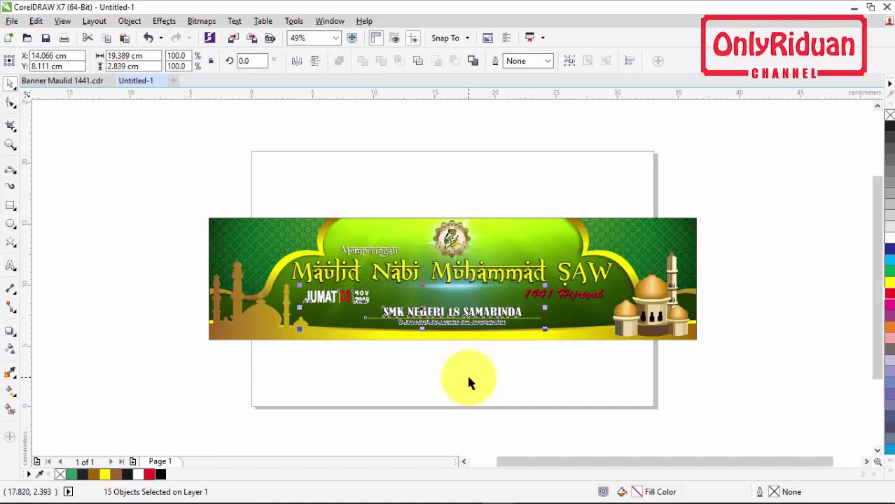
{"action": "left_click", "coordinate": [468, 378]}
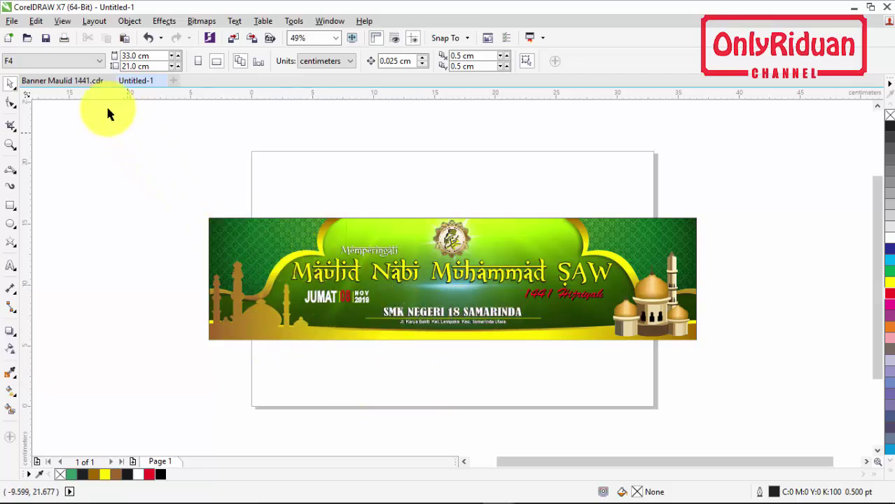
Copy both shadowed logos from Banner Maulid 1441.cdr into Untitled-1 and nudge them down inside the banner's upper corners, to about Y 12.4 cm
{"action": "left_click", "coordinate": [83, 81]}
{"action": "left_click", "coordinate": [258, 240]}
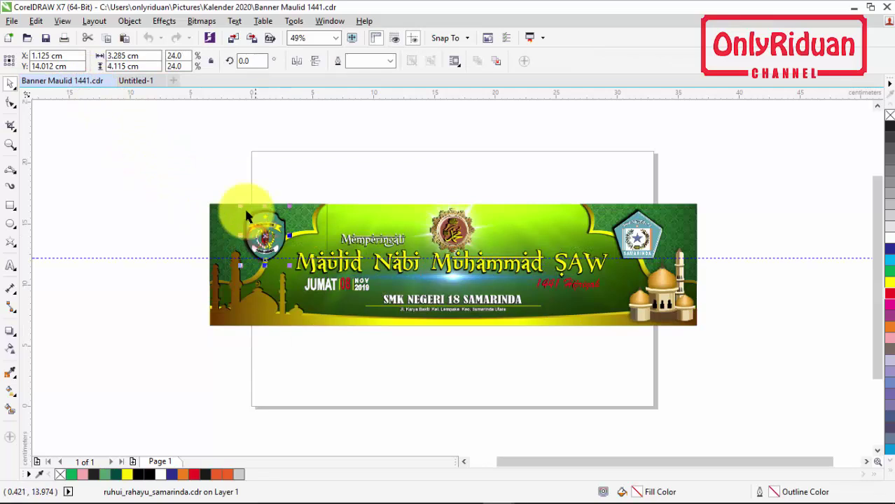
{"action": "left_click_drag", "start_coordinate": [226, 175], "coordinate": [407, 266]}
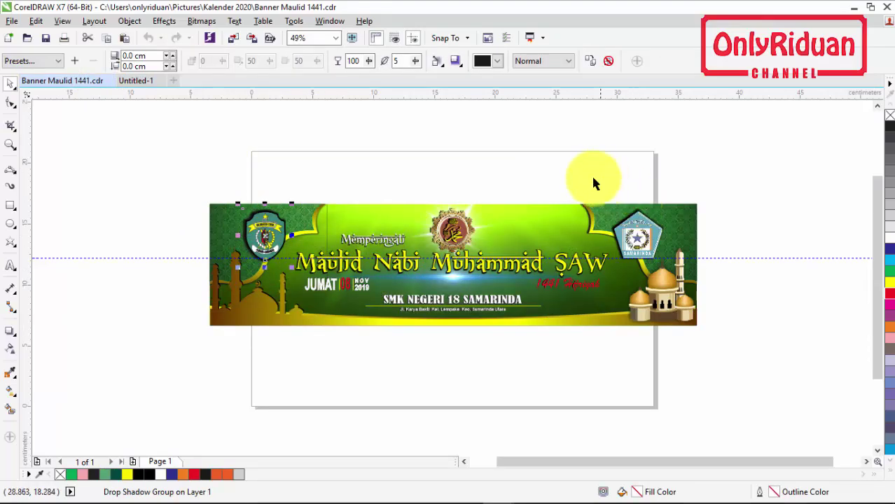
{"action": "left_click_drag", "start_coordinate": [592, 176], "coordinate": [669, 270]}
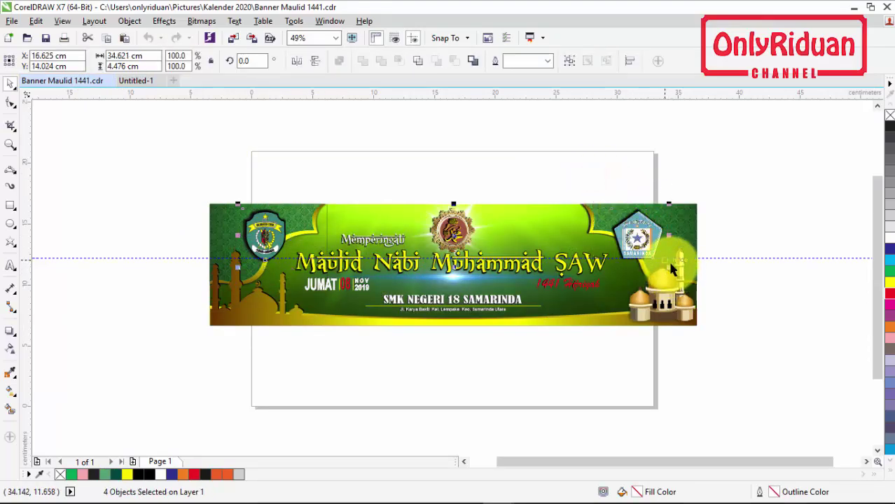
{"action": "left_click", "coordinate": [142, 84]}
{"action": "key", "text": "ctrl+v"}
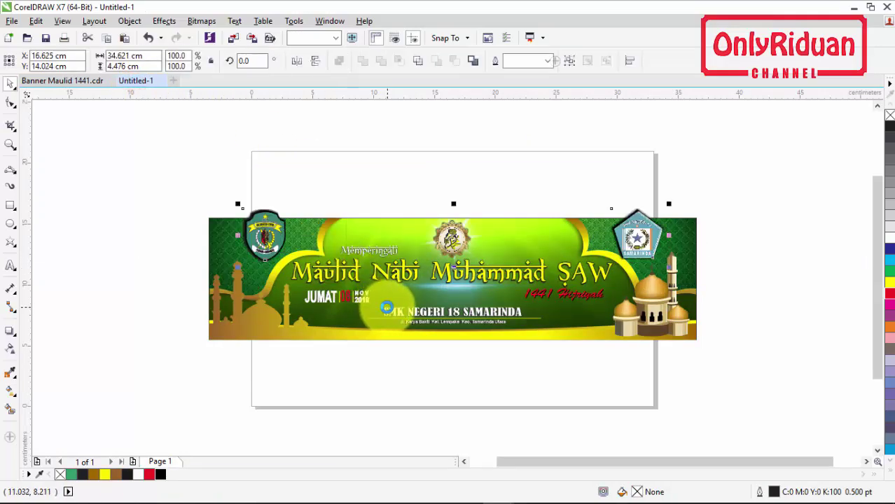
{"action": "key", "text": "Down"}
{"action": "key", "text": "Down"}
{"action": "key", "text": "Down"}
{"action": "key", "text": "Down"}
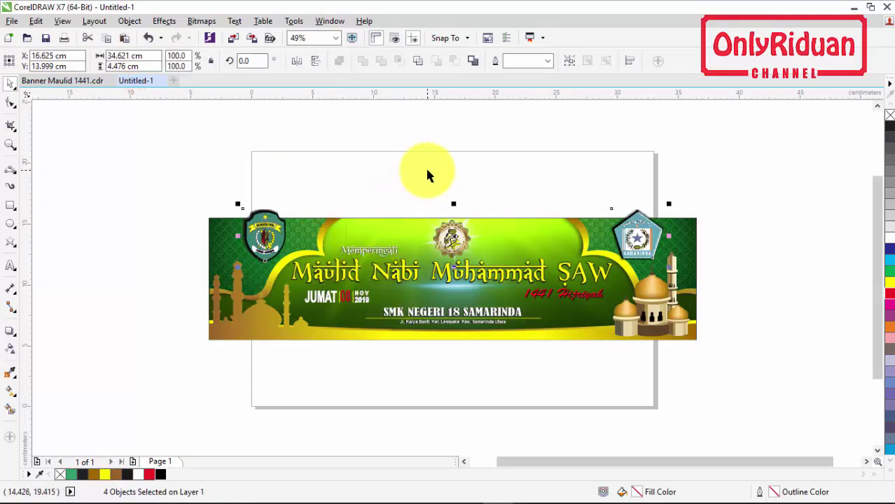
{"action": "key", "text": "Down"}
{"action": "key", "text": "Down"}
{"action": "key", "text": "Down"}
{"action": "key", "text": "Down"}
{"action": "key", "text": "Down"}
{"action": "key", "text": "Down"}
{"action": "key", "text": "Down"}
{"action": "key", "text": "Down"}
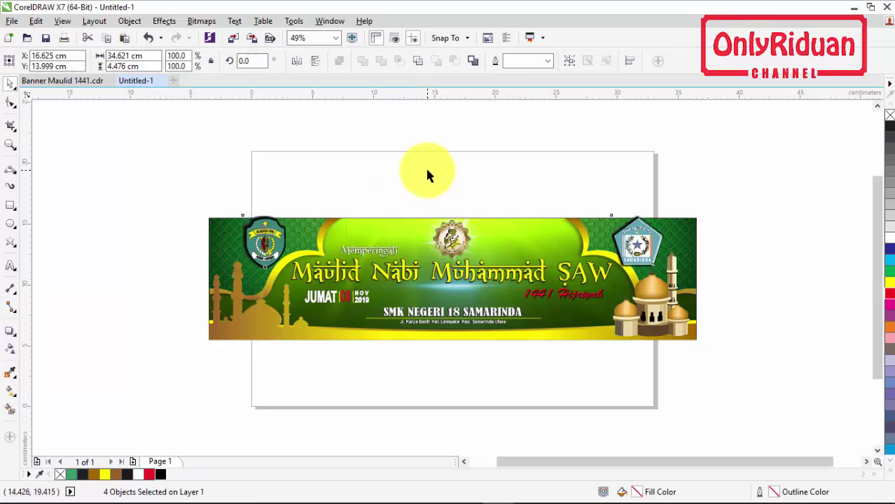
{"action": "key", "text": "Down"}
{"action": "key", "text": "Down"}
{"action": "key", "text": "Down"}
{"action": "key", "text": "Down"}
{"action": "key", "text": "Down"}
{"action": "key", "text": "Down"}
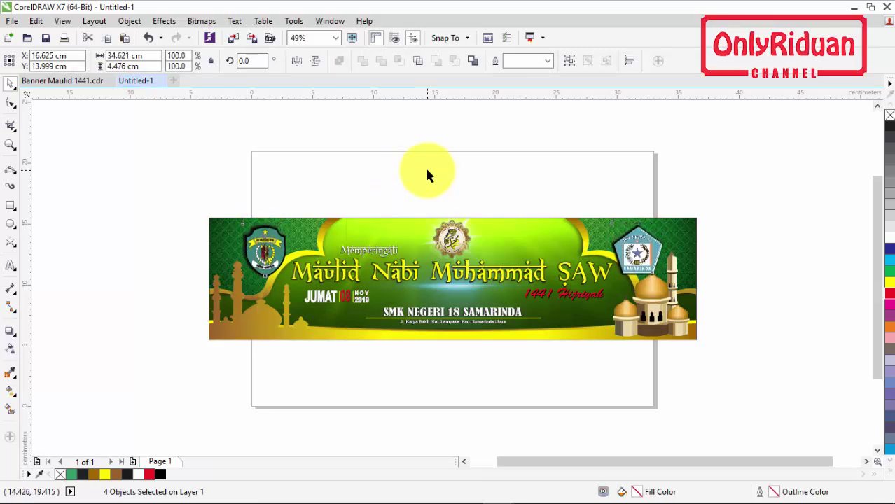
{"action": "key", "text": "Down"}
{"action": "key", "text": "Down"}
{"action": "key", "text": "Down"}
{"action": "key", "text": "Down"}
{"action": "key", "text": "Down"}
{"action": "key", "text": "Down"}
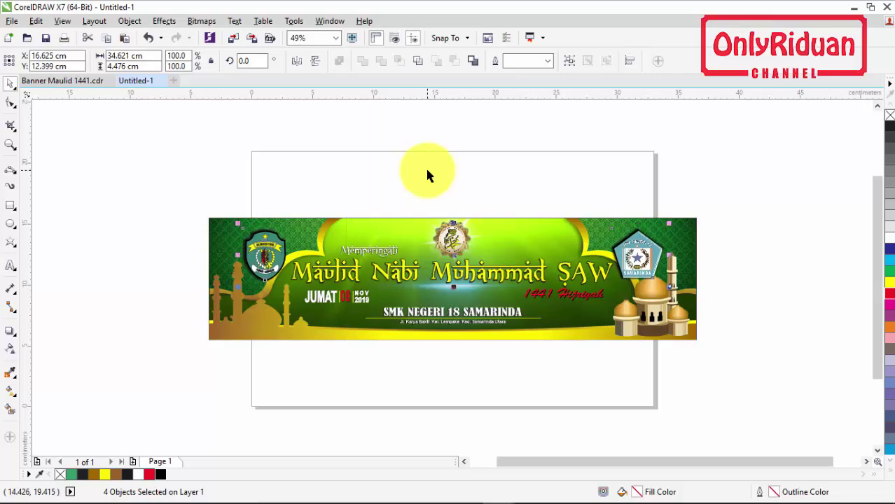
{"action": "left_click", "coordinate": [701, 379]}
Scale the mosque image in the banner's lower-right corner down slightly from its upper-left corner
{"action": "left_click", "coordinate": [674, 313]}
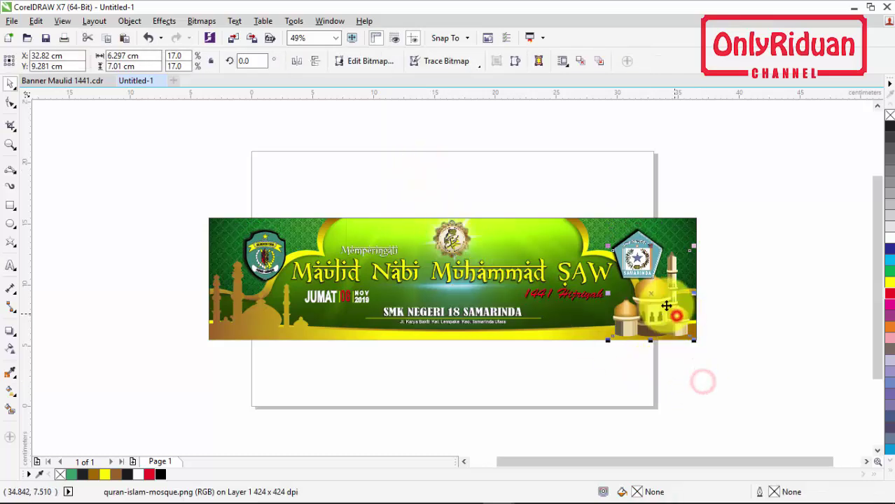
{"action": "left_click_drag", "start_coordinate": [608, 248], "coordinate": [619, 249]}
{"action": "left_click", "coordinate": [758, 334]}
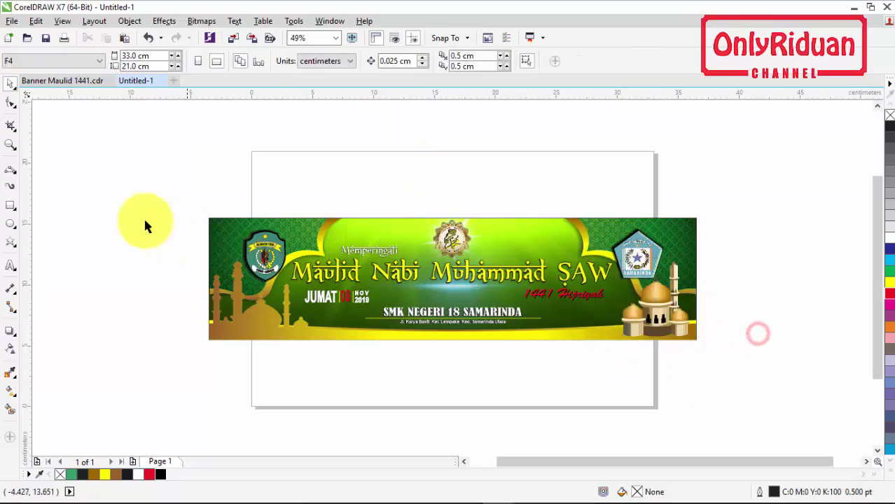
Select all of the banner's objects and group them
{"action": "left_click", "coordinate": [10, 144]}
{"action": "left_click_drag", "start_coordinate": [198, 208], "coordinate": [712, 362]}
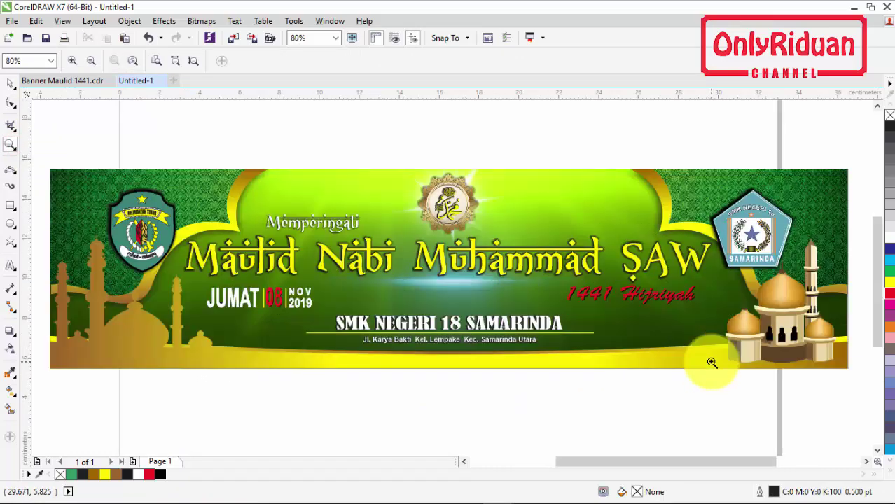
{"action": "key", "text": "F3"}
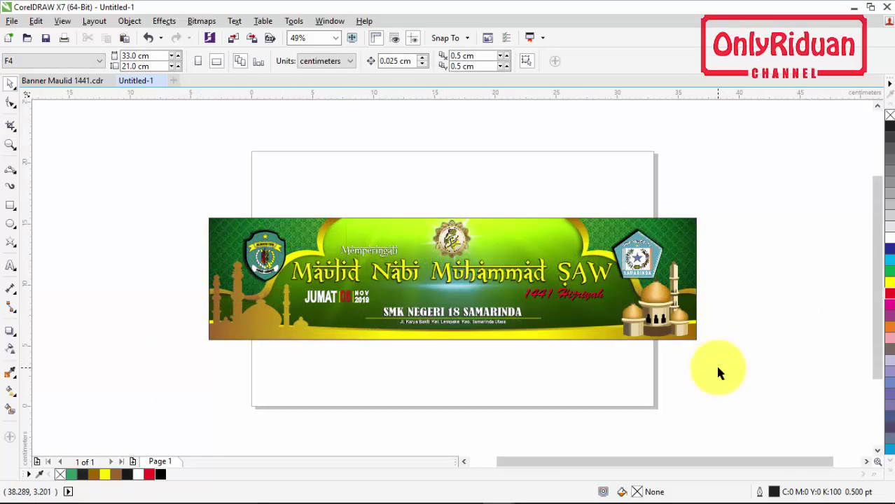
{"action": "left_click_drag", "start_coordinate": [740, 376], "coordinate": [178, 199]}
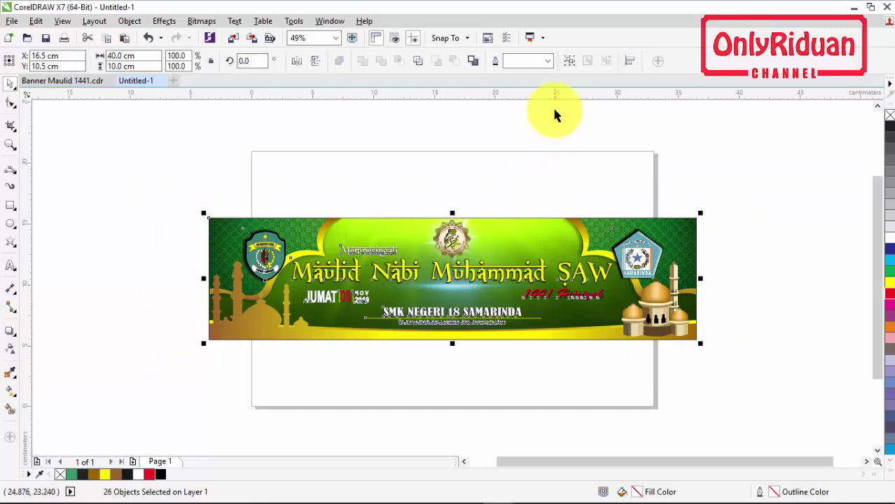
{"action": "left_click", "coordinate": [570, 60]}
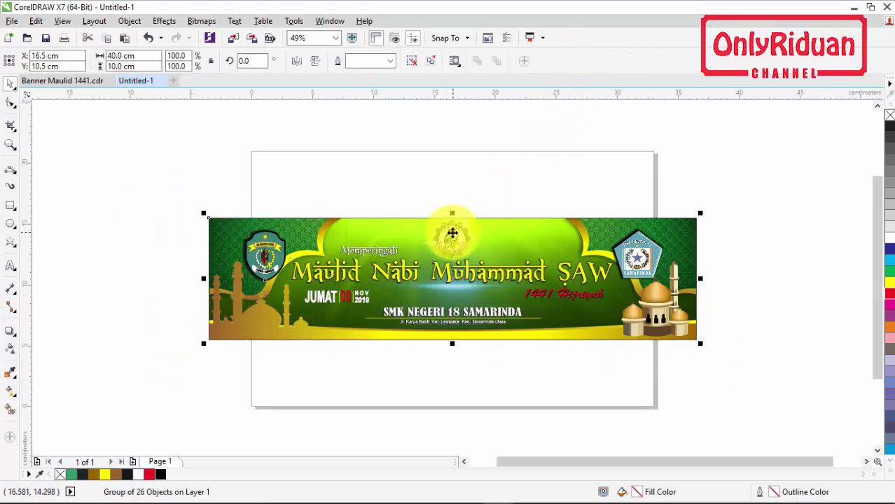
Start a JPG export into the CETAK folder, reusing the existing file name Banner Maulid 1X4m 1 LEMBAR MA
{"action": "left_click", "coordinate": [12, 21]}
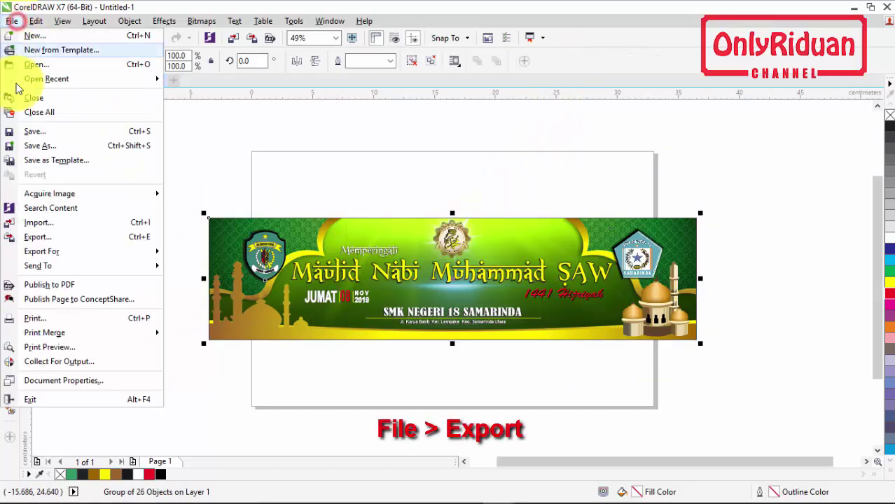
{"action": "left_click", "coordinate": [46, 237]}
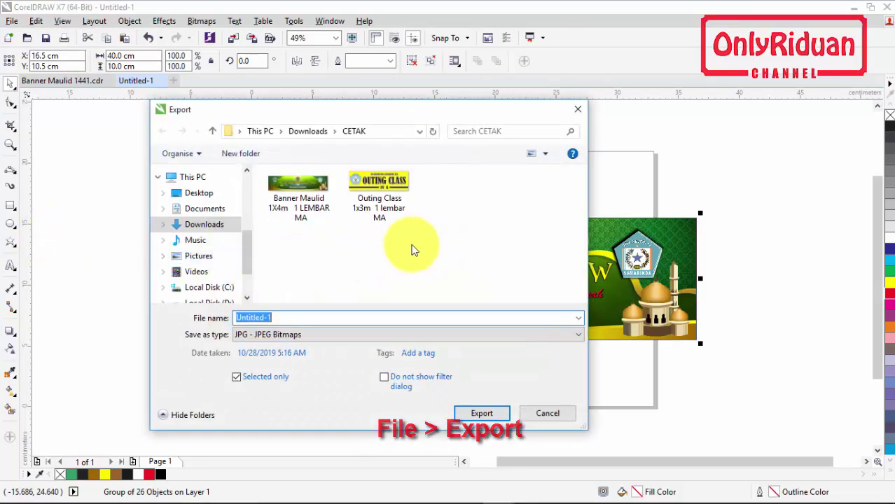
{"action": "left_click_drag", "start_coordinate": [387, 110], "coordinate": [445, 130]}
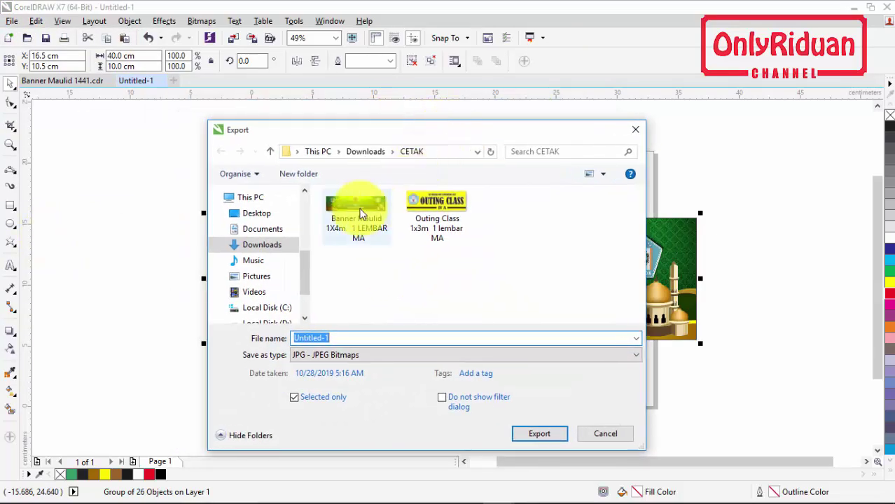
{"action": "left_click", "coordinate": [362, 210]}
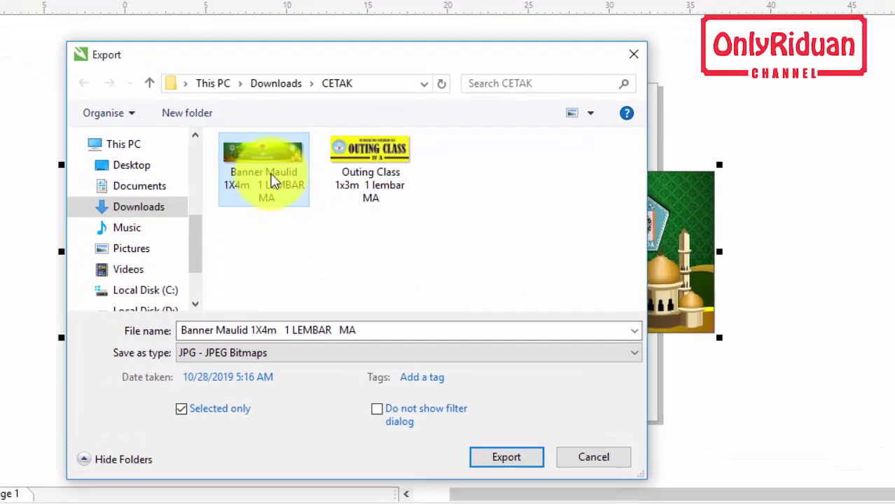
{"action": "left_click", "coordinate": [206, 330]}
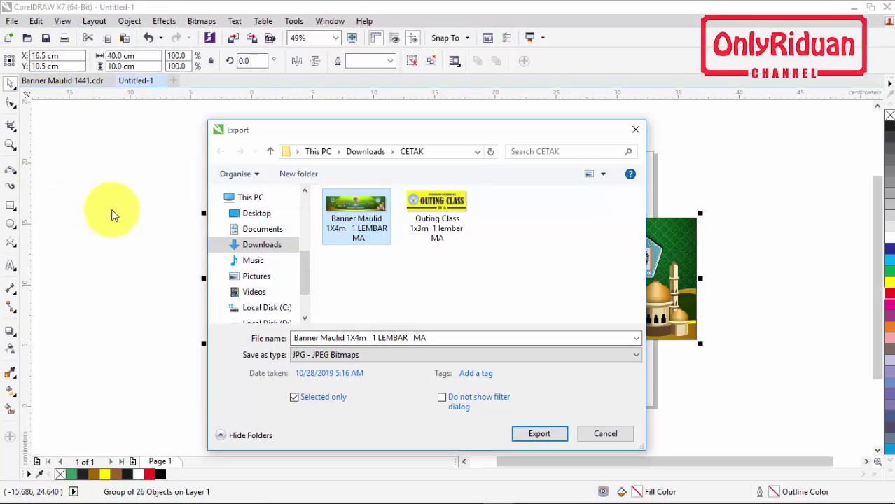
Turn off Selected only, keep JPG - JPEG Bitmaps as the file type, and proceed with the export, replacing the existing file
{"action": "left_click", "coordinate": [294, 397]}
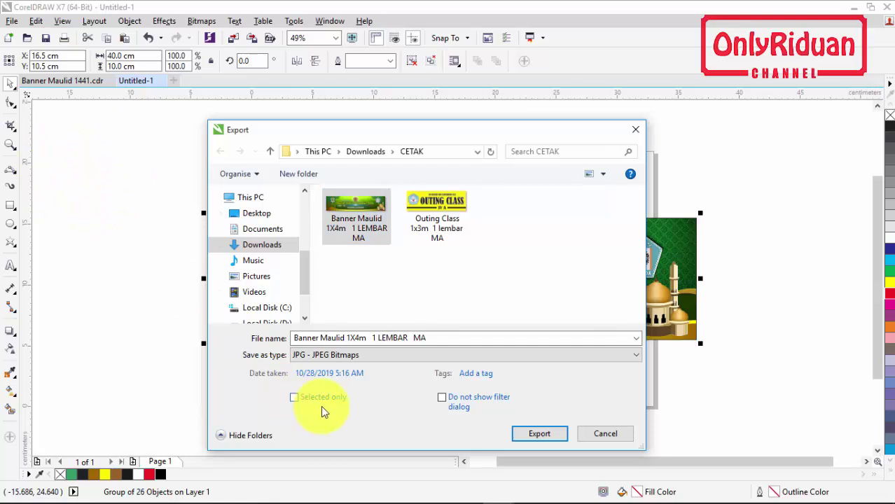
{"action": "left_click", "coordinate": [538, 435]}
{"action": "left_click", "coordinate": [327, 355]}
{"action": "left_click", "coordinate": [330, 54]}
{"action": "left_click", "coordinate": [537, 434]}
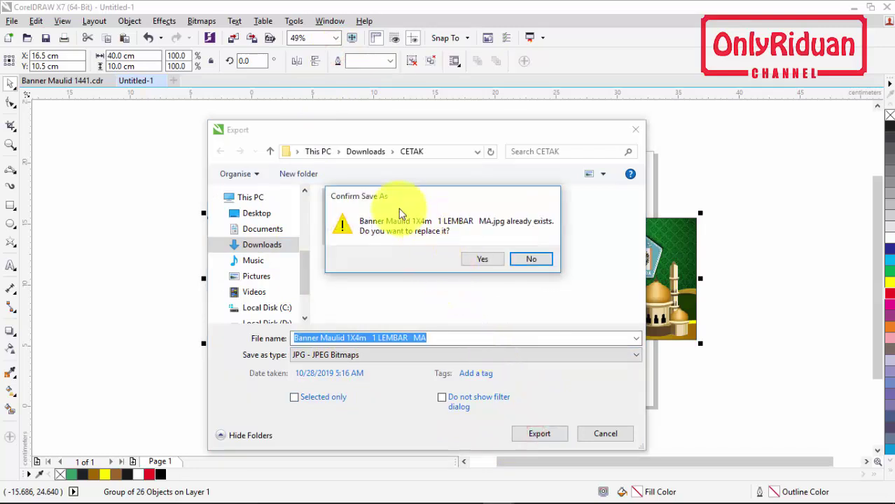
{"action": "left_click_drag", "start_coordinate": [423, 201], "coordinate": [434, 254]}
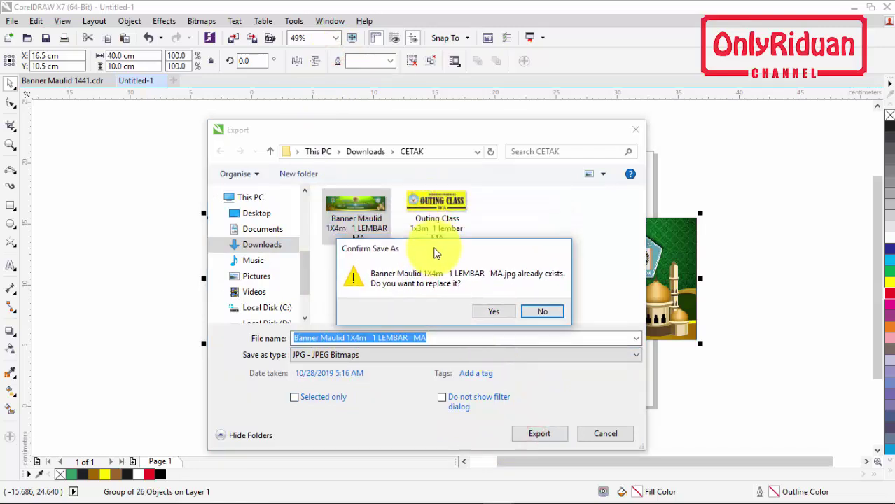
{"action": "left_click", "coordinate": [495, 312]}
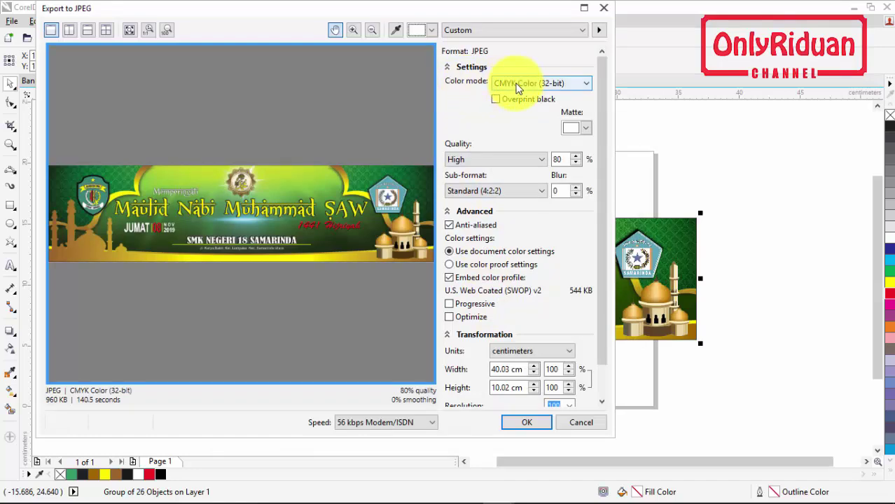
Keep the JPEG export resolution at 100 and set the width to 400 cm with the aspect ratio maintained
{"action": "left_click_drag", "start_coordinate": [602, 165], "coordinate": [601, 257]}
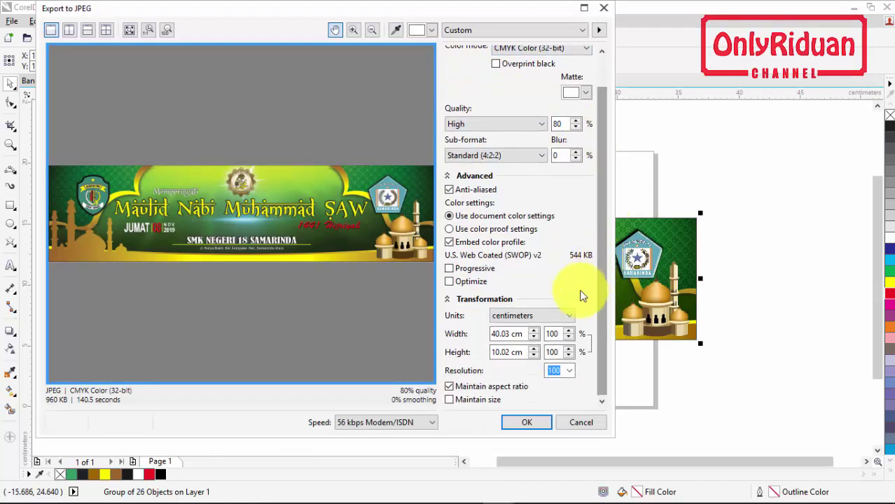
{"action": "left_click", "coordinate": [571, 375]}
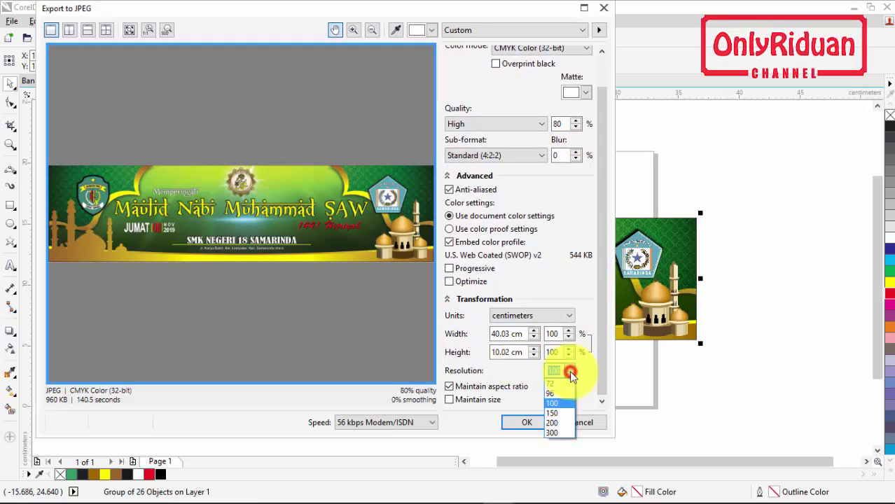
{"action": "left_click", "coordinate": [562, 400]}
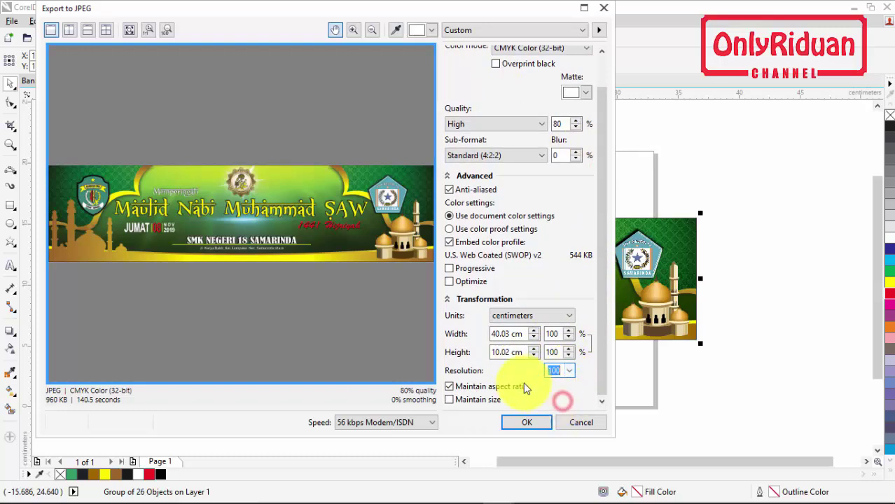
{"action": "double_click", "coordinate": [508, 333]}
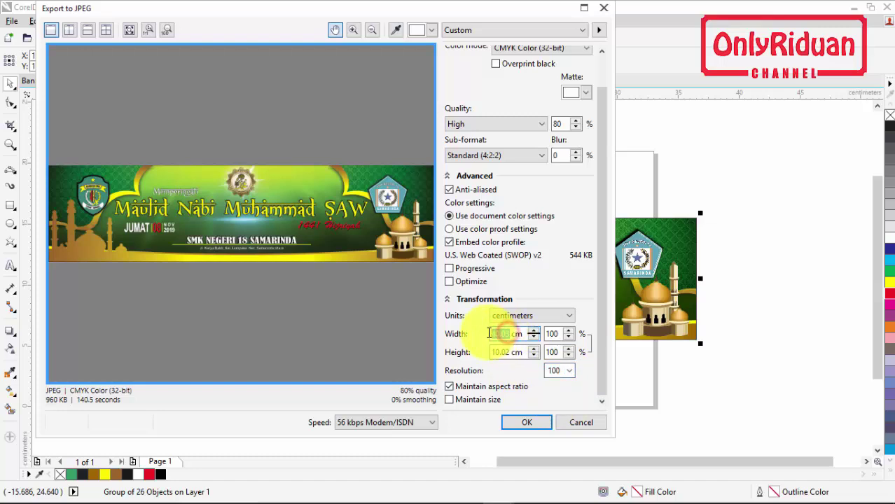
{"action": "type", "text": "4000"}
{"action": "left_click", "coordinate": [499, 352]}
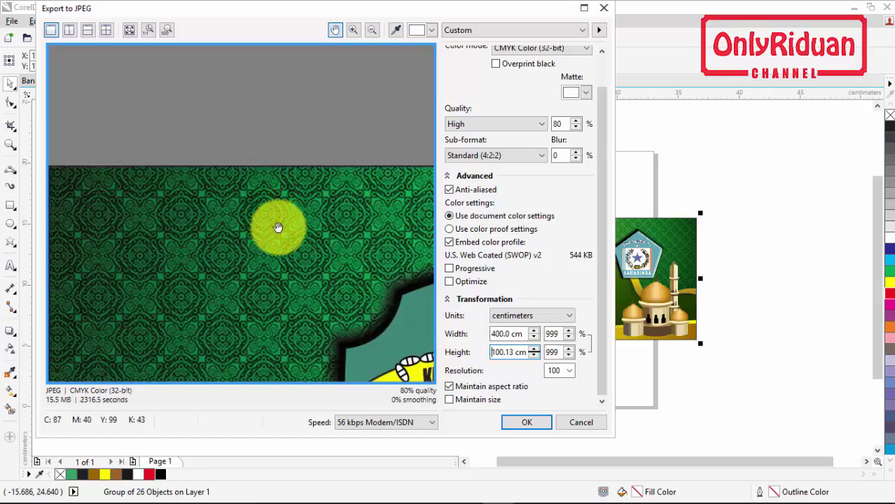
Examine the banner in the JPEG export preview, checking the side logos, title text and central calligraphy emblem up close
{"action": "left_click_drag", "start_coordinate": [316, 284], "coordinate": [194, 154]}
{"action": "scroll", "coordinate": [230, 218], "scroll_direction": "down", "scroll_amount": 3}
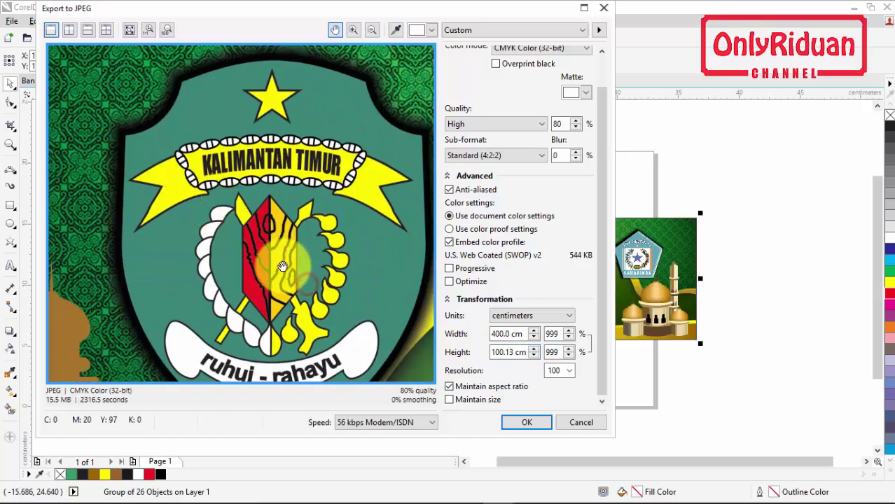
{"action": "scroll", "coordinate": [238, 202], "scroll_direction": "down", "scroll_amount": 3}
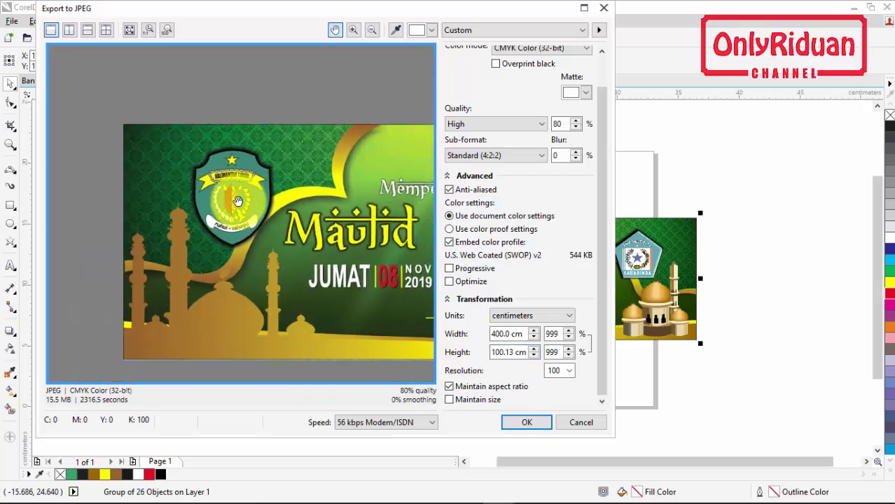
{"action": "left_click_drag", "start_coordinate": [392, 231], "coordinate": [336, 233]}
{"action": "left_click_drag", "start_coordinate": [460, 245], "coordinate": [344, 276]}
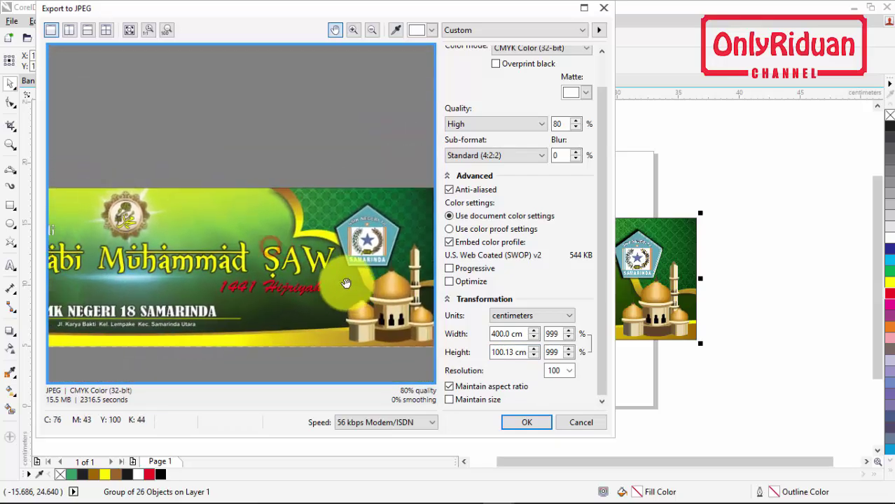
{"action": "left_click_drag", "start_coordinate": [199, 247], "coordinate": [294, 220]}
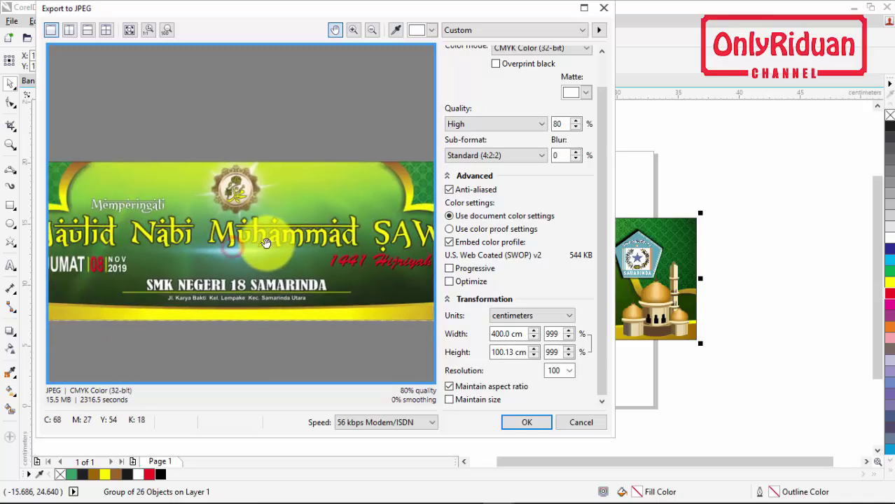
{"action": "scroll", "coordinate": [240, 190], "scroll_direction": "up", "scroll_amount": 3}
{"action": "scroll", "coordinate": [240, 189], "scroll_direction": "up", "scroll_amount": 4}
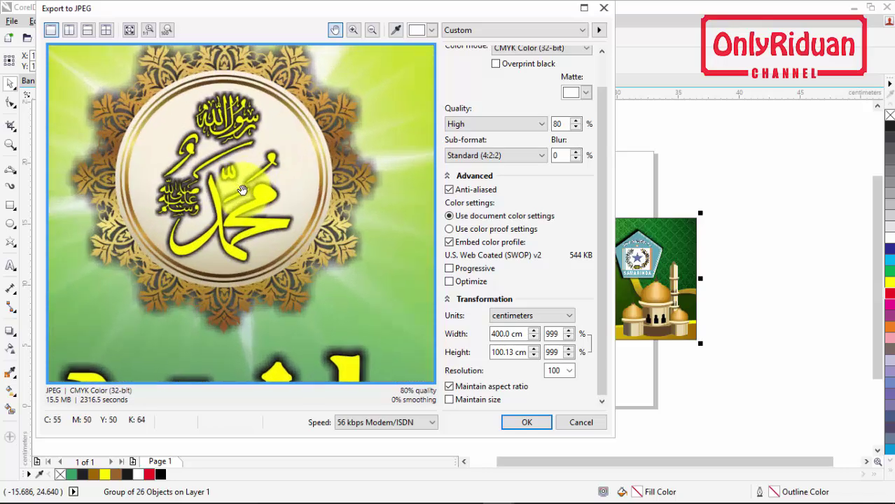
{"action": "scroll", "coordinate": [244, 189], "scroll_direction": "down", "scroll_amount": 6}
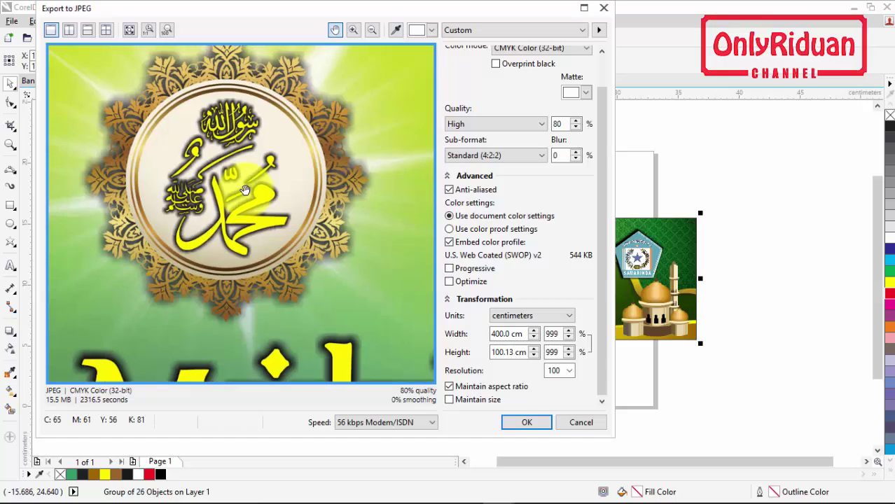
{"action": "scroll", "coordinate": [246, 192], "scroll_direction": "down", "scroll_amount": 3}
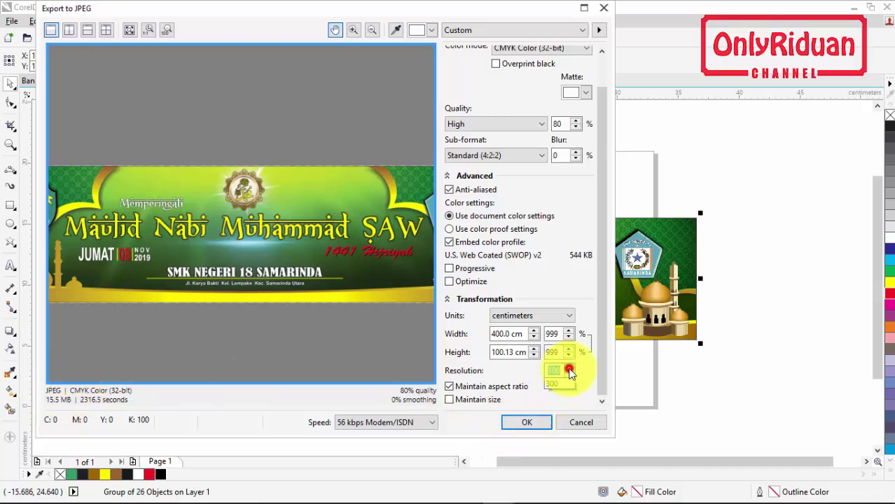
Choose 100 as the JPEG export resolution and complete the export
{"action": "left_click", "coordinate": [570, 370]}
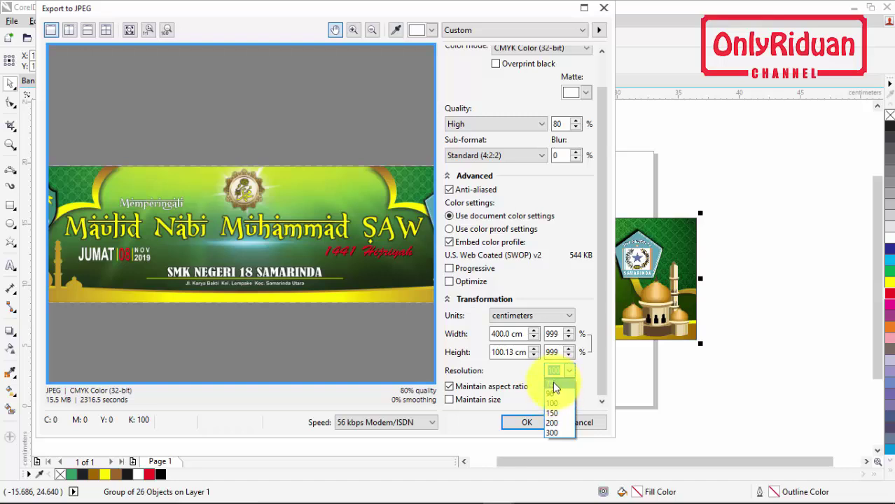
{"action": "left_click", "coordinate": [556, 405]}
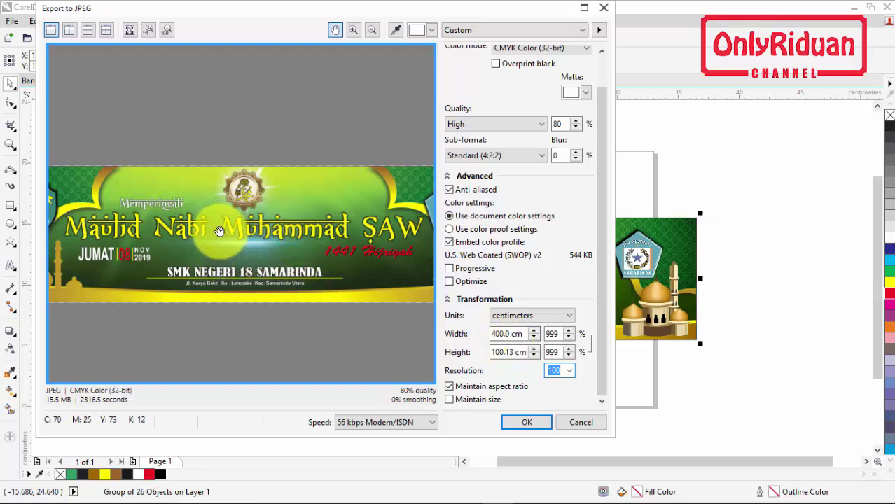
{"action": "left_click", "coordinate": [526, 422]}
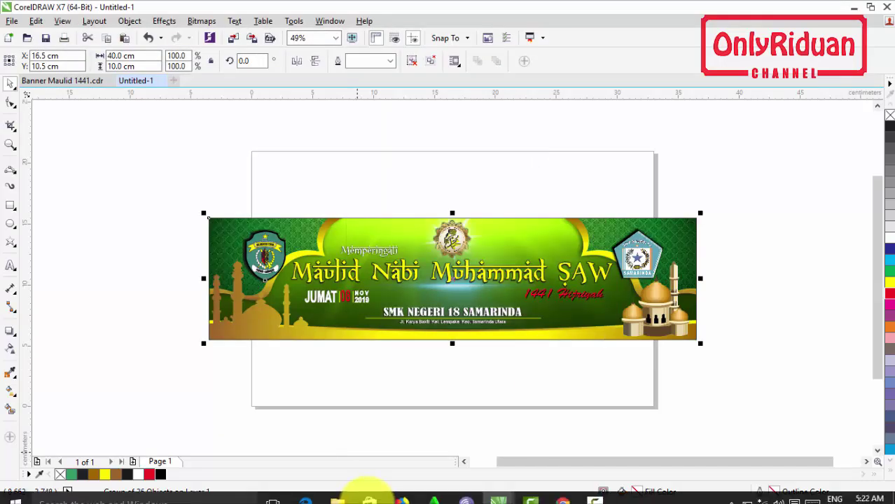
View the exported Banner Maulid 1X4m 1 LEMBAR MA image from the CETAK folder, close it, and return to the drawing with nothing selected
{"action": "left_click", "coordinate": [338, 491]}
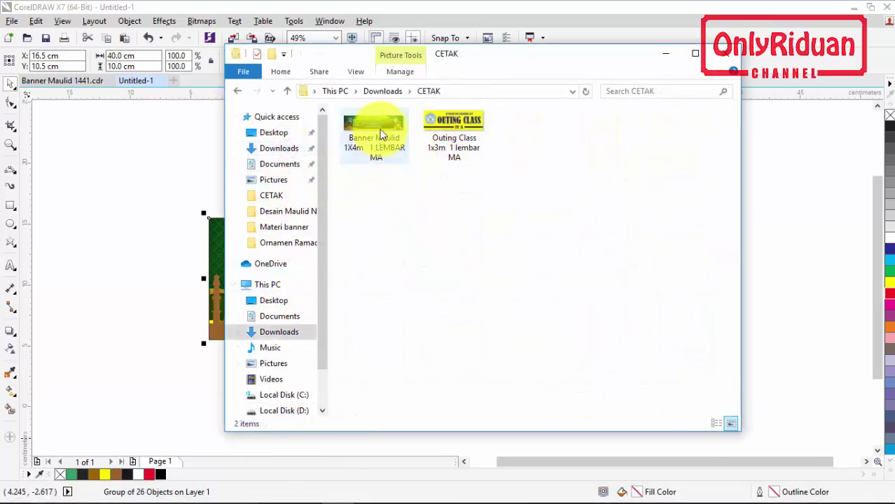
{"action": "double_click", "coordinate": [380, 126]}
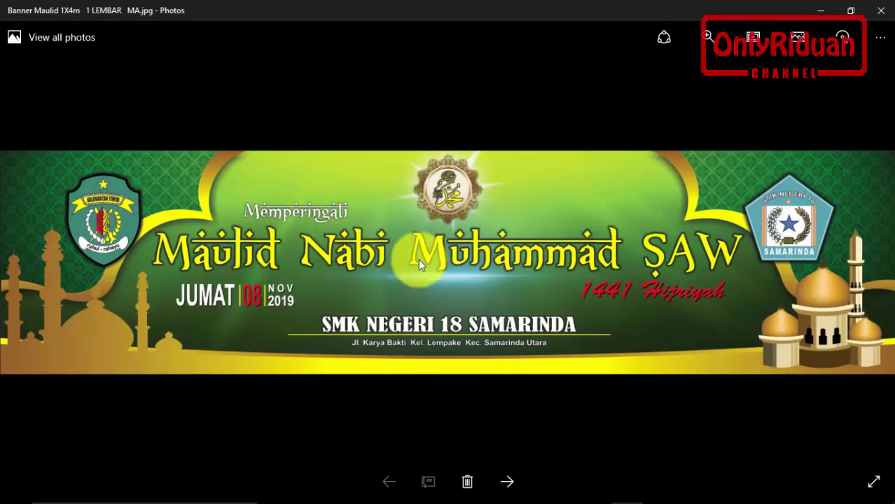
{"action": "left_click", "coordinate": [881, 10]}
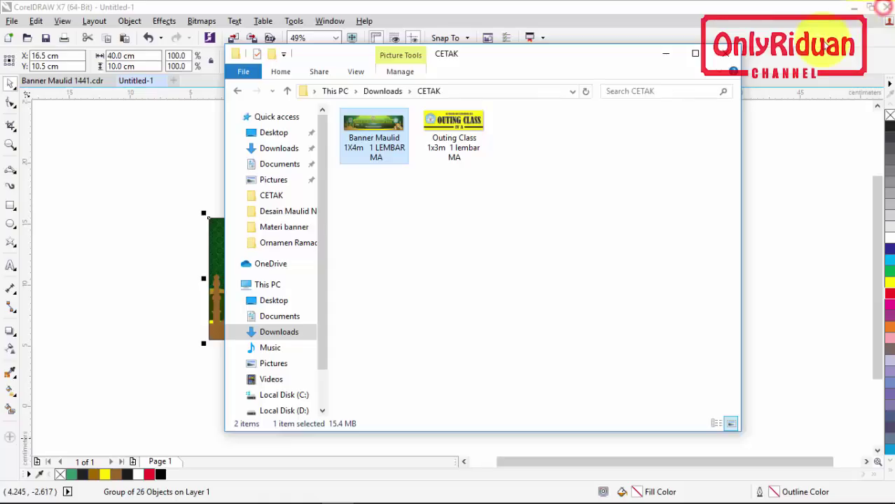
{"action": "left_click", "coordinate": [671, 56]}
{"action": "left_click", "coordinate": [710, 372]}
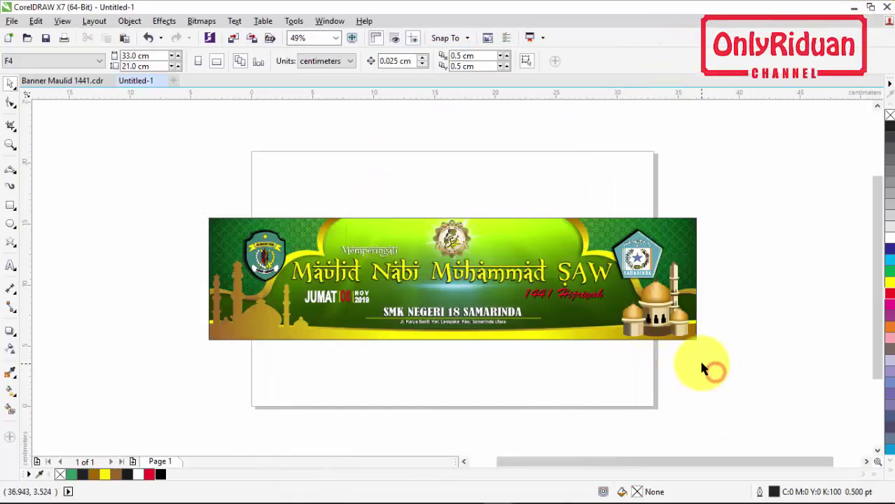
{"action": "scroll", "coordinate": [704, 369], "scroll_direction": "up", "scroll_amount": 2}
{"action": "scroll", "coordinate": [702, 367], "scroll_direction": "down", "scroll_amount": 2}
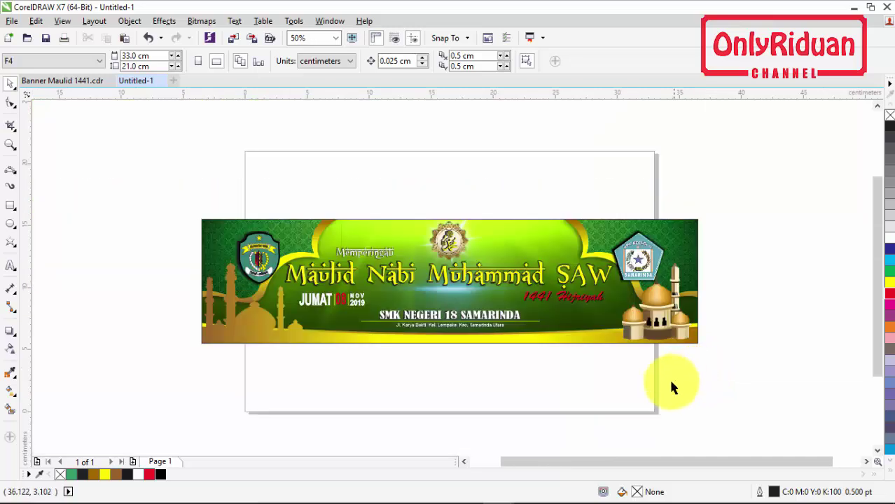